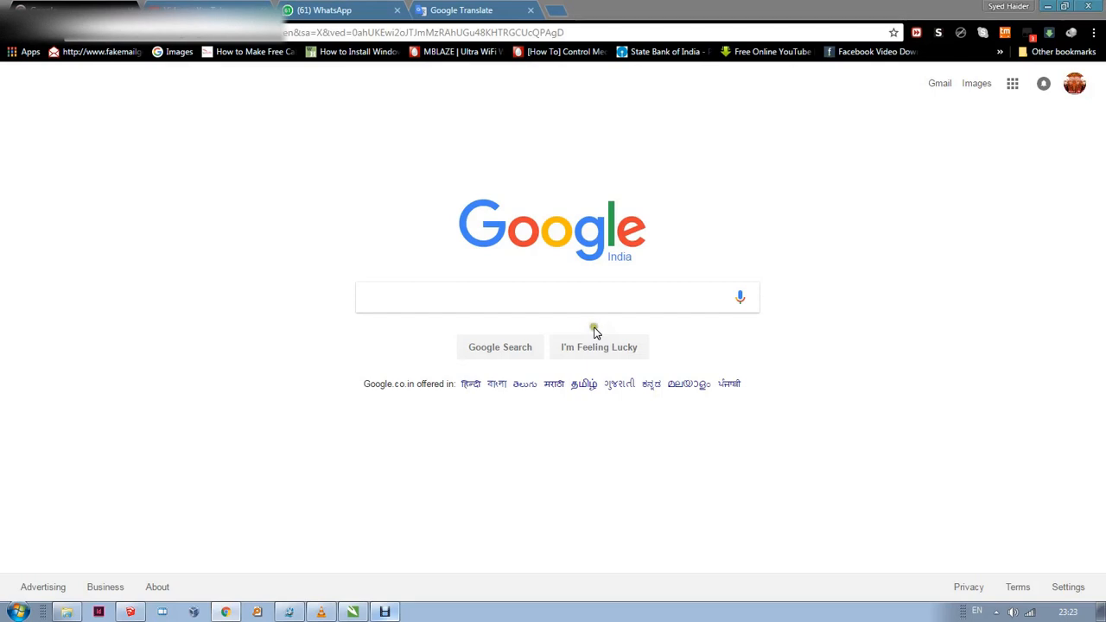
Search Google for "vector" and browse the image results
click(595, 305)
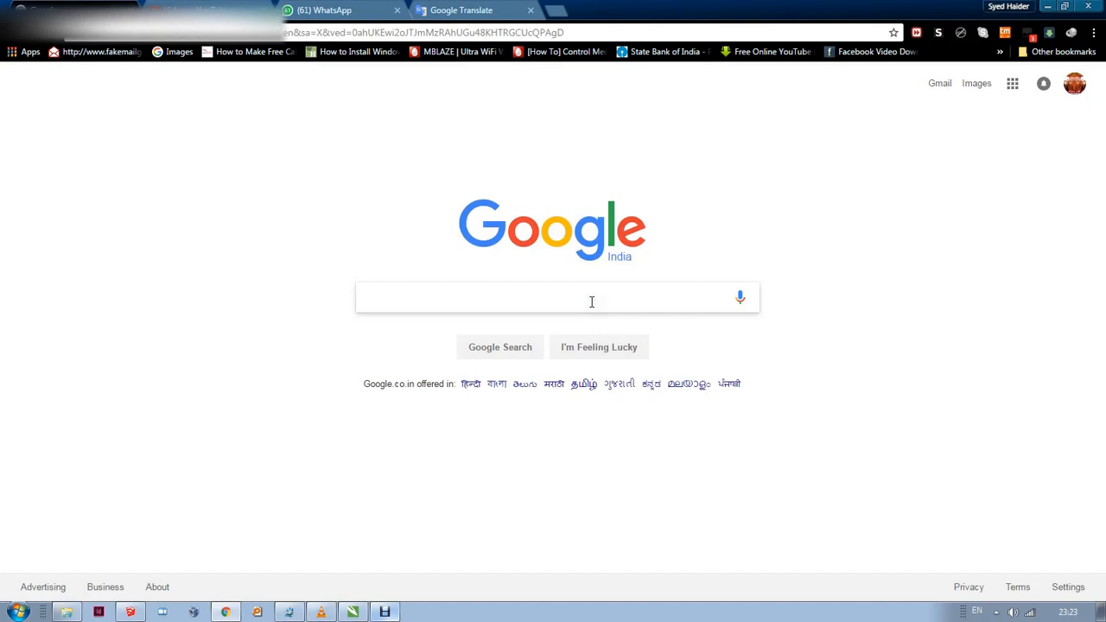
text(vector)
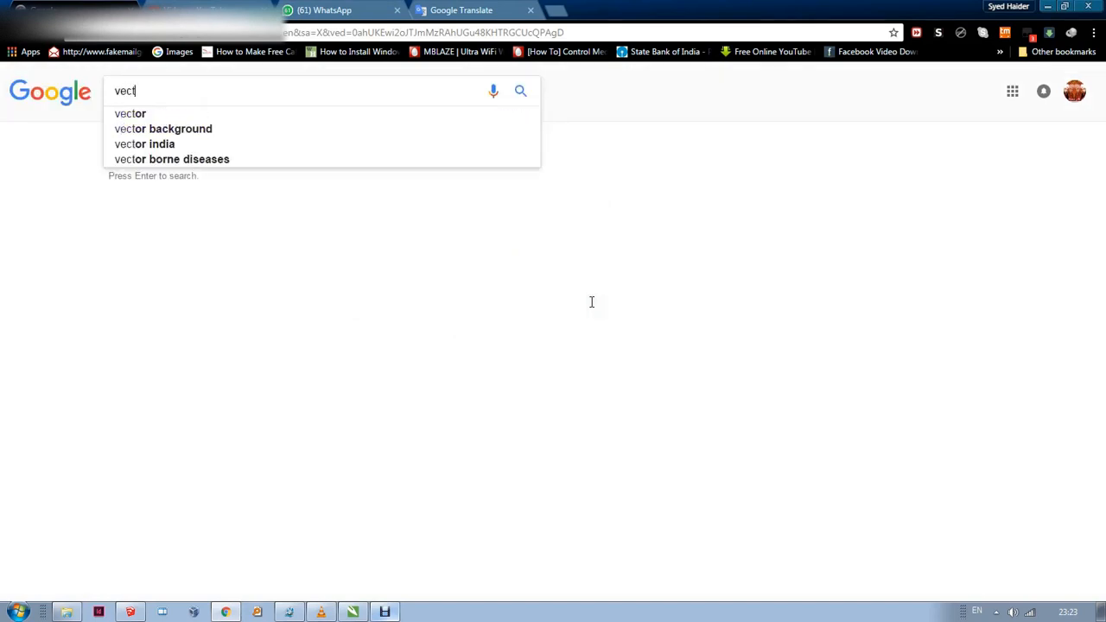
key(Return)
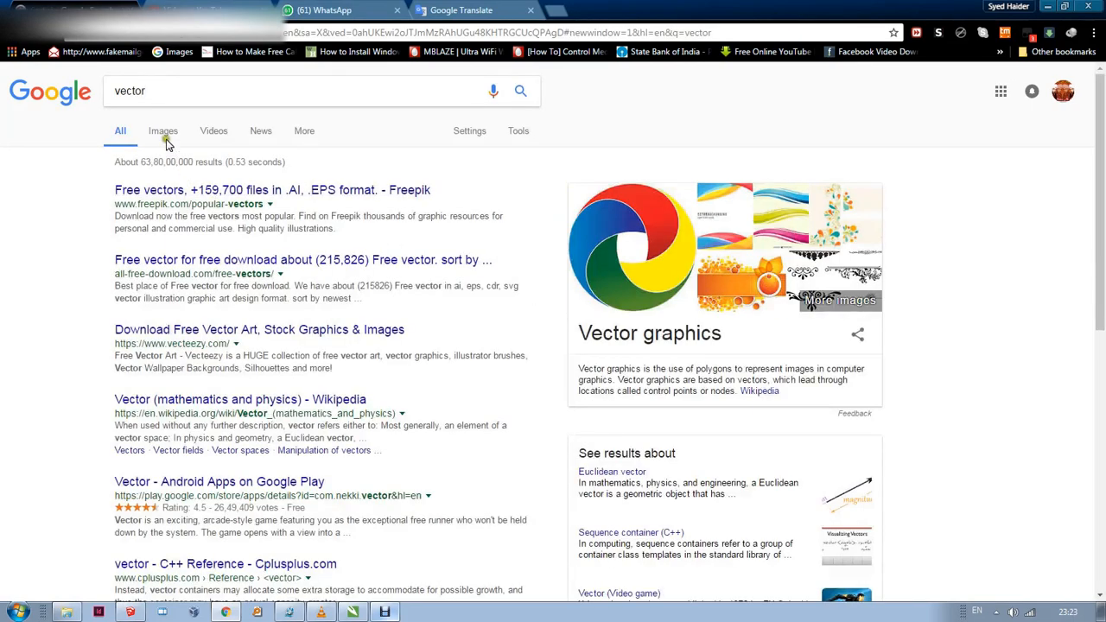
click(165, 133)
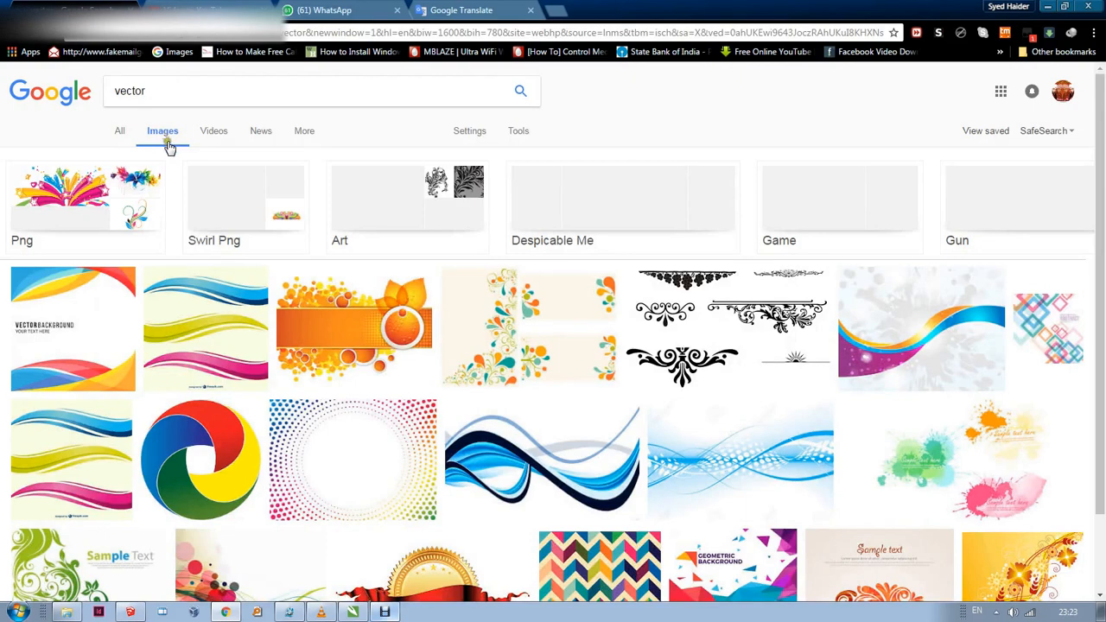
scroll(345, 242, down, 2)
scroll(356, 244, up, 1)
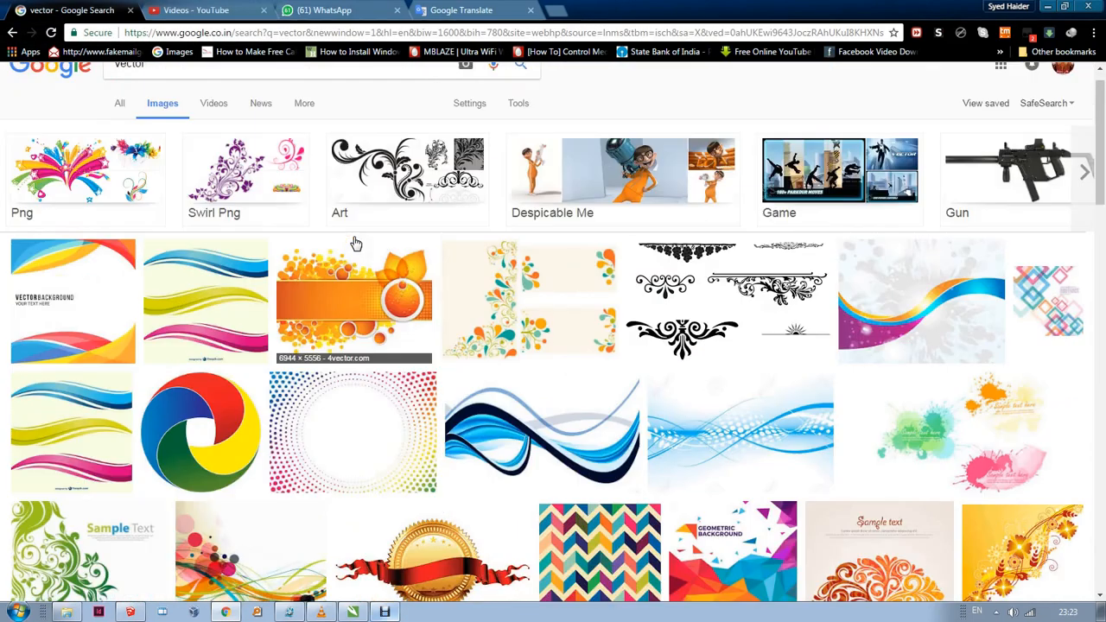
scroll(356, 244, up, 1)
Search Google Images for "basic vector" and look through the results for a simple icon graphic
drag(242, 104, 48, 101)
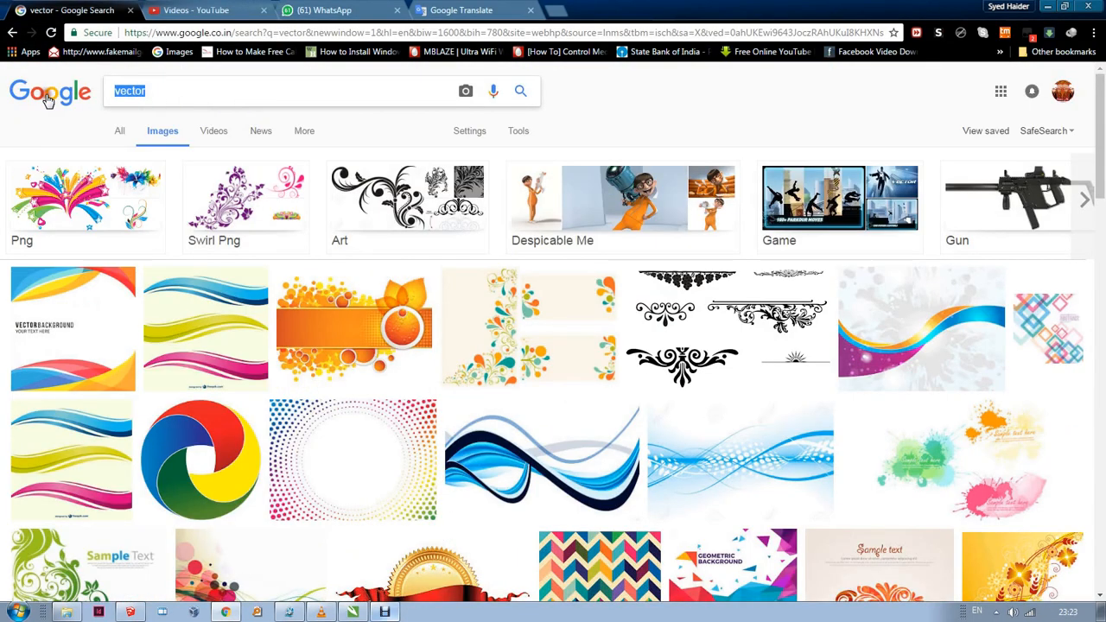
text(basic b)
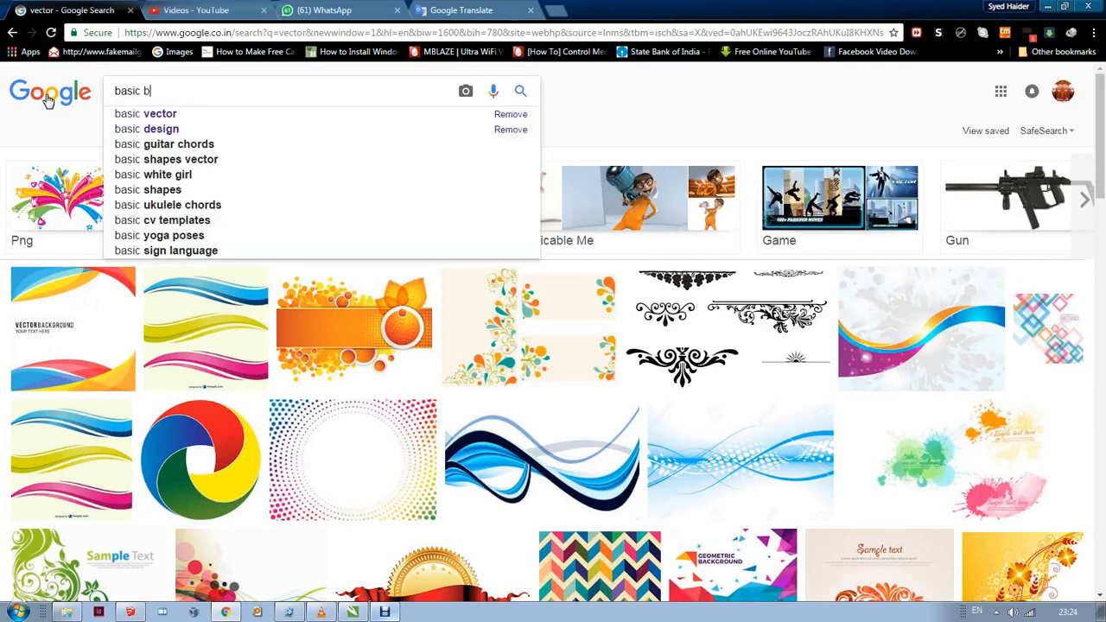
key(BackSpace)
text(vec)
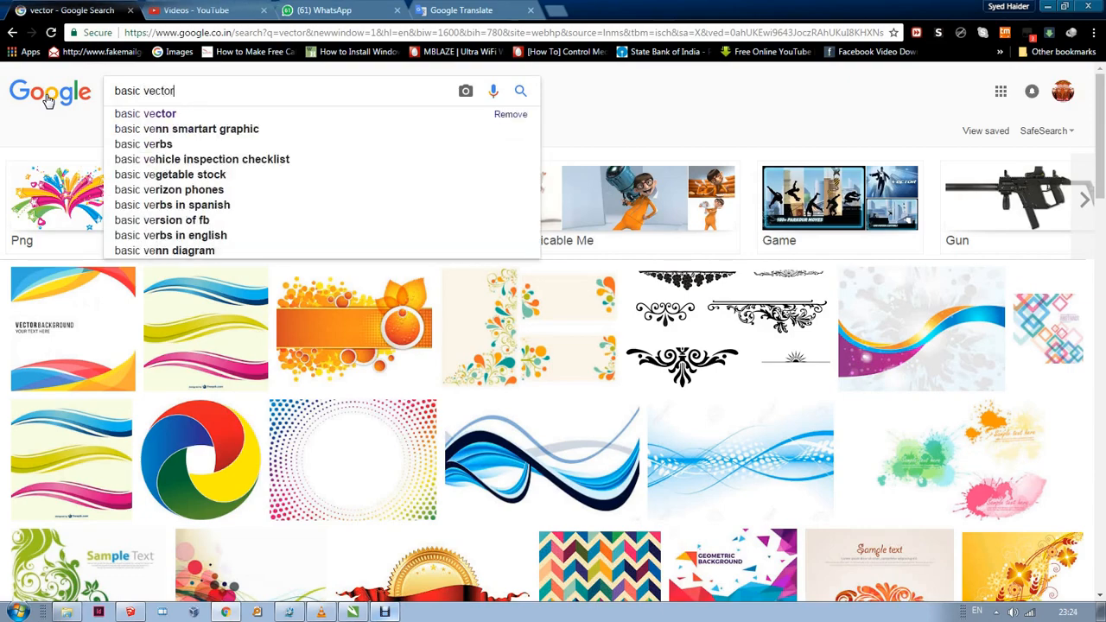
text(tor)
key(Return)
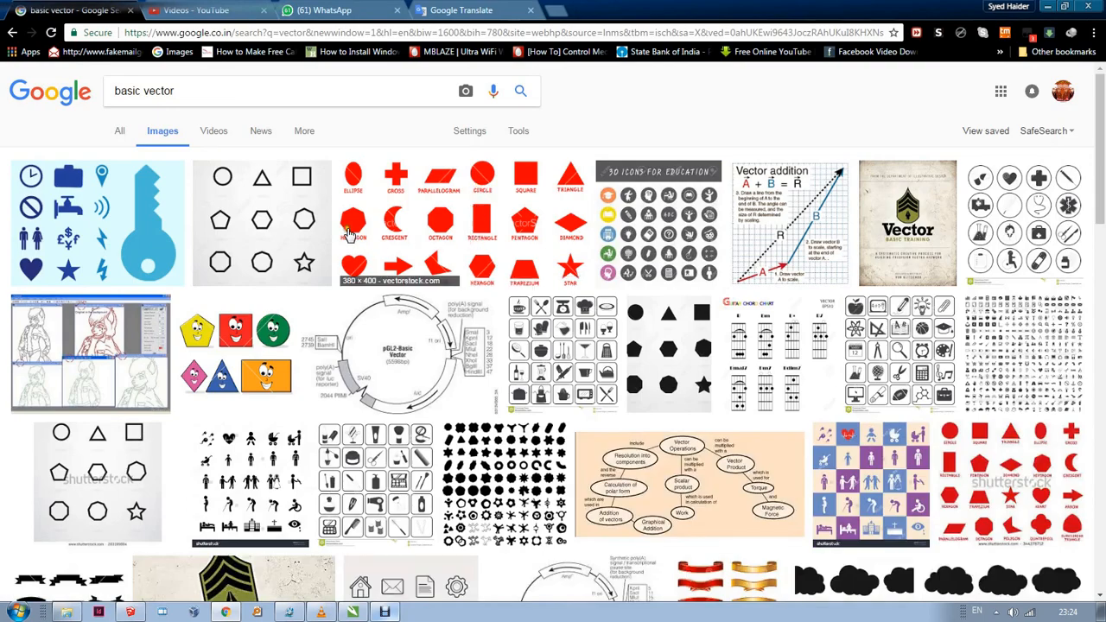
scroll(335, 240, down, 8)
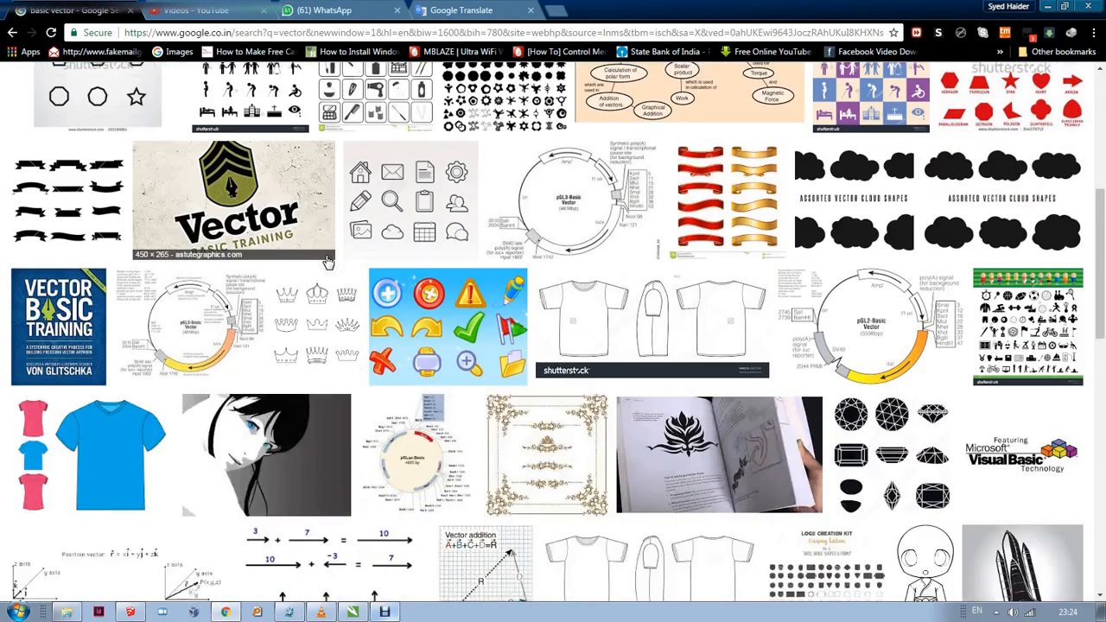
scroll(328, 265, up, 10)
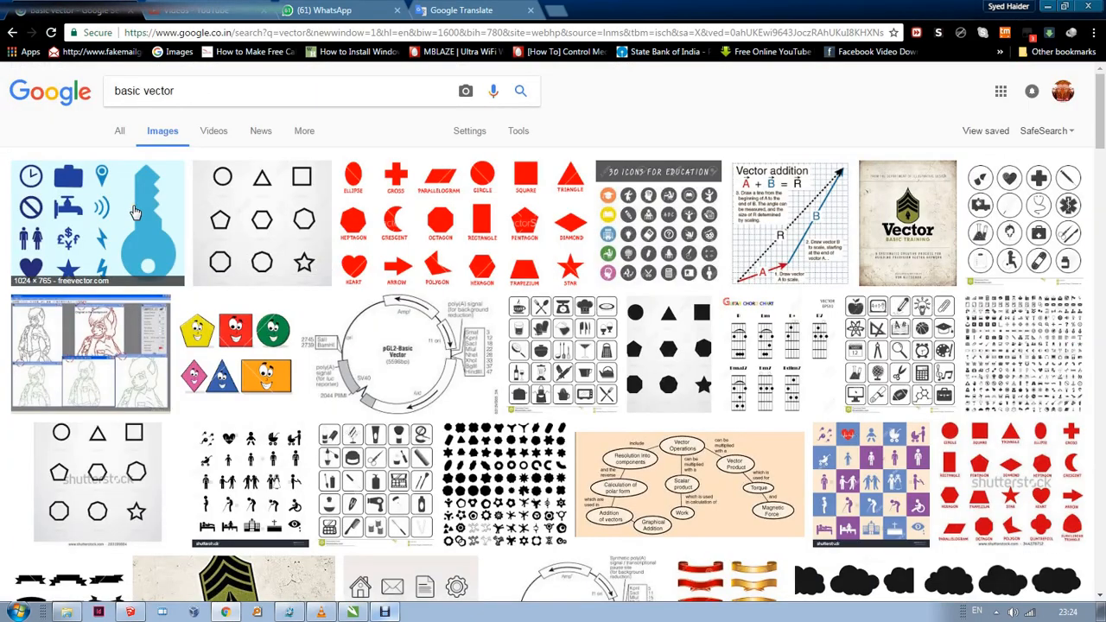
Open the full-size FreeVector.com basic icons image with the large blue key in a separate browser tab
click(134, 212)
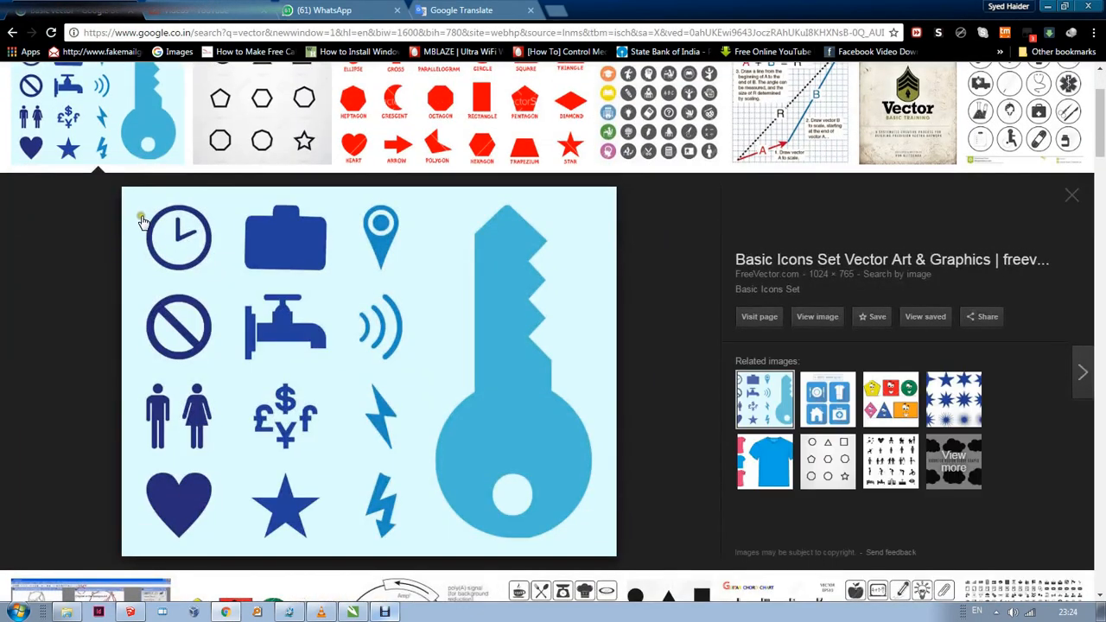
right_click(815, 321)
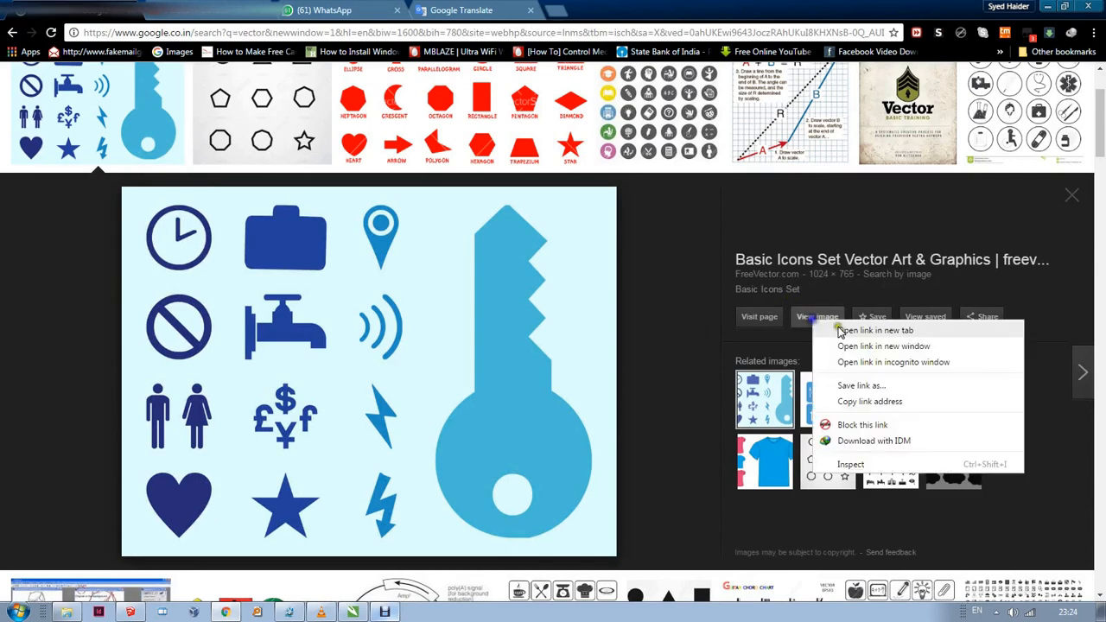
click(843, 329)
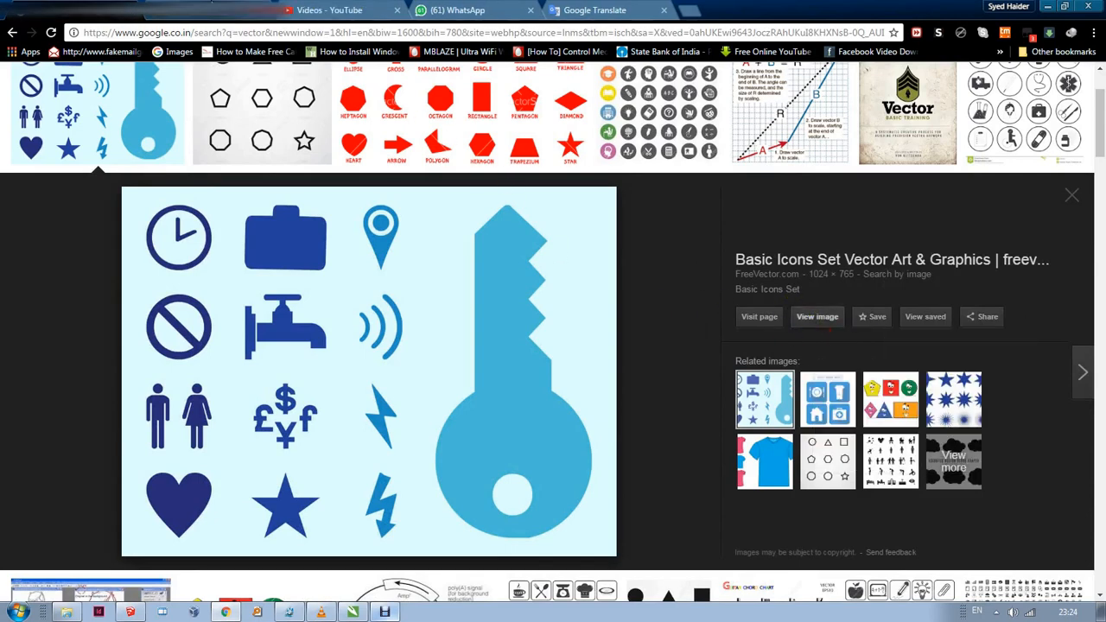
click(212, 16)
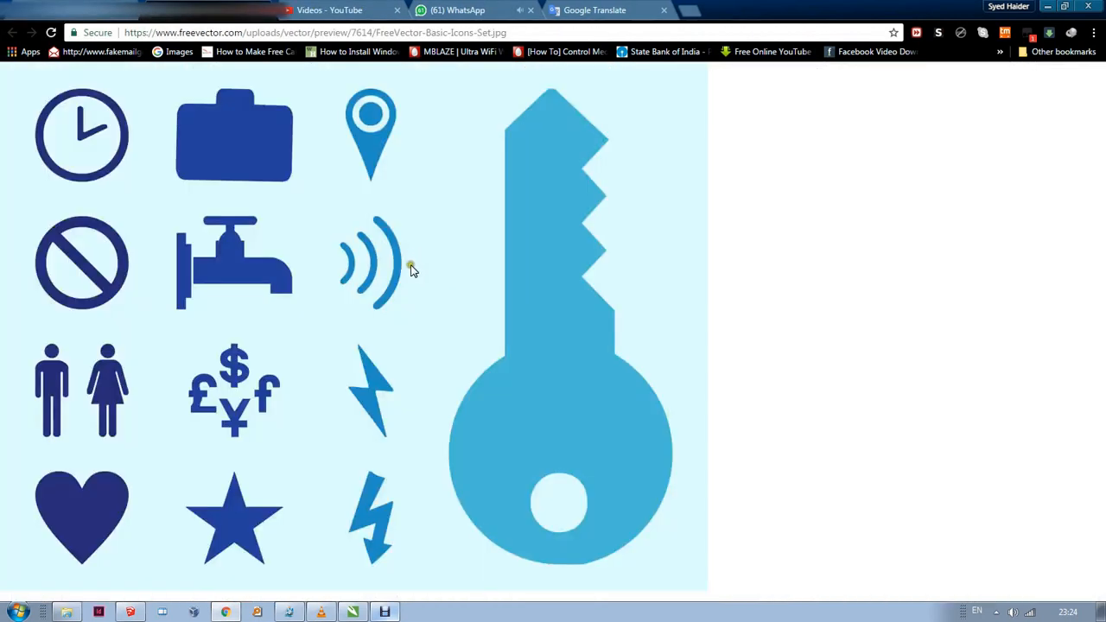
Save the image to the Desktop as the JPEG file FreeVector-Basic-Icons-Set
right_click(245, 234)
click(277, 264)
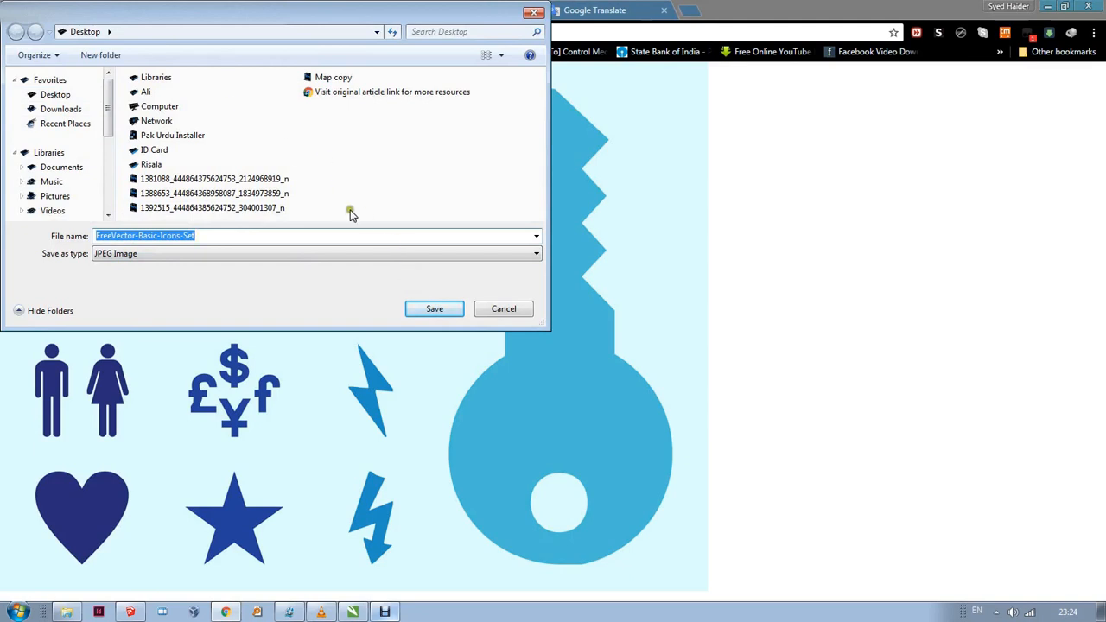
click(427, 309)
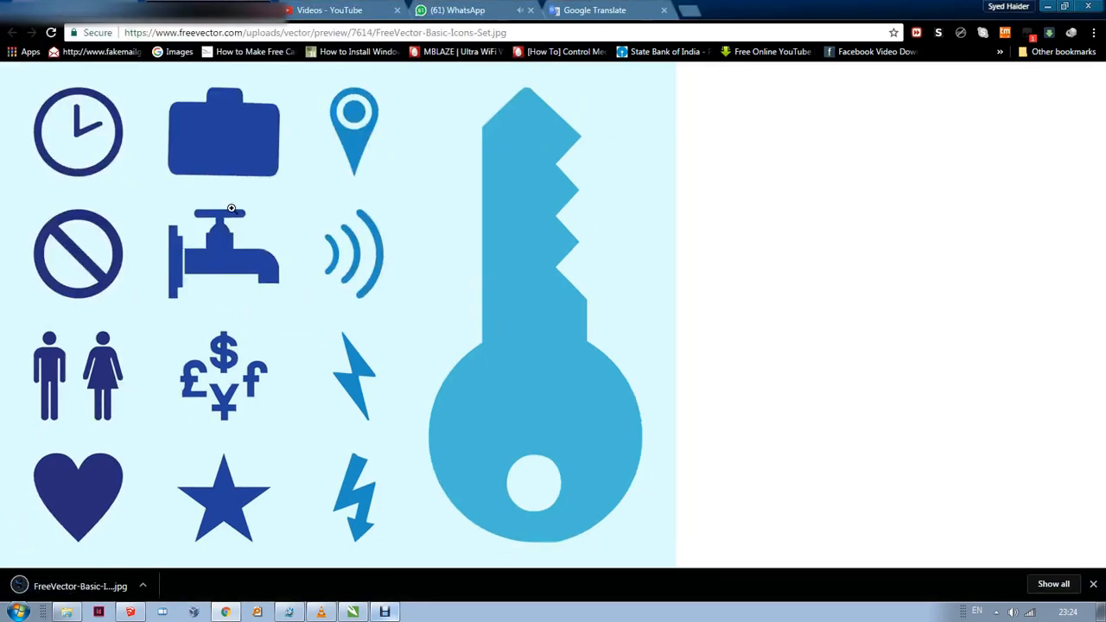
Switch to CorelDRAW, import FreeVector-Basic-Icons-Set from the Desktop and place it on the page about 194 mm wide and 145 mm high
click(354, 612)
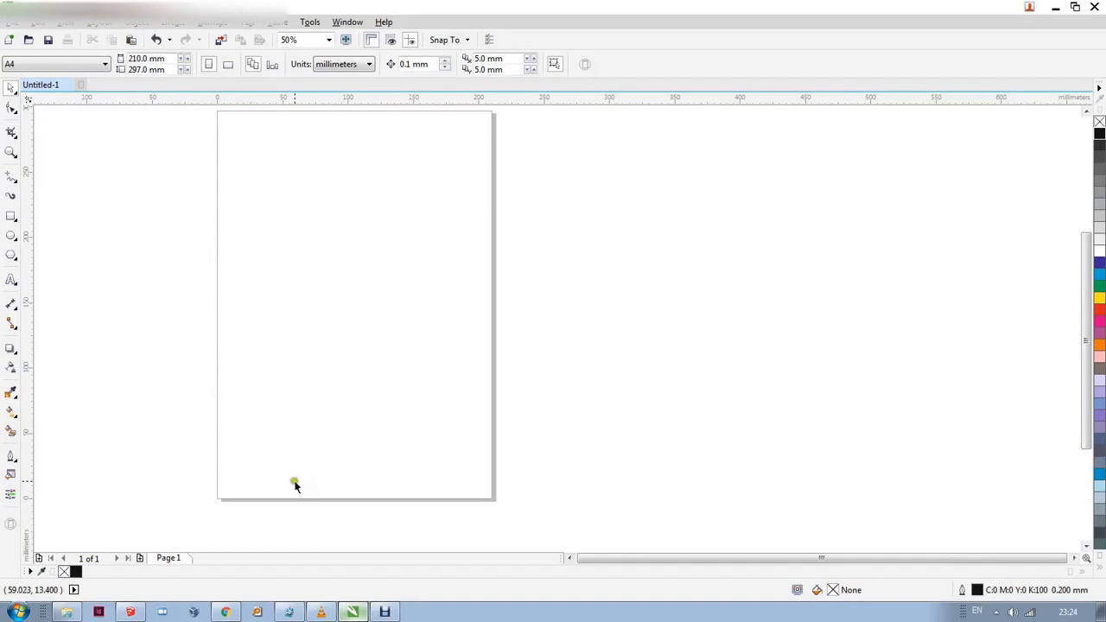
right_click(127, 253)
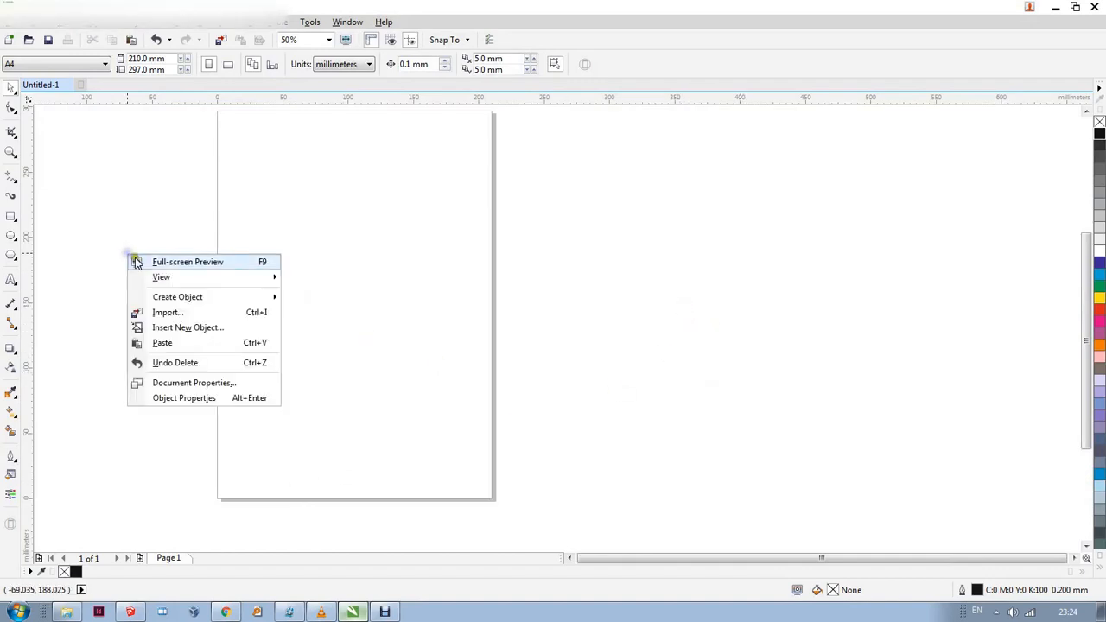
click(160, 315)
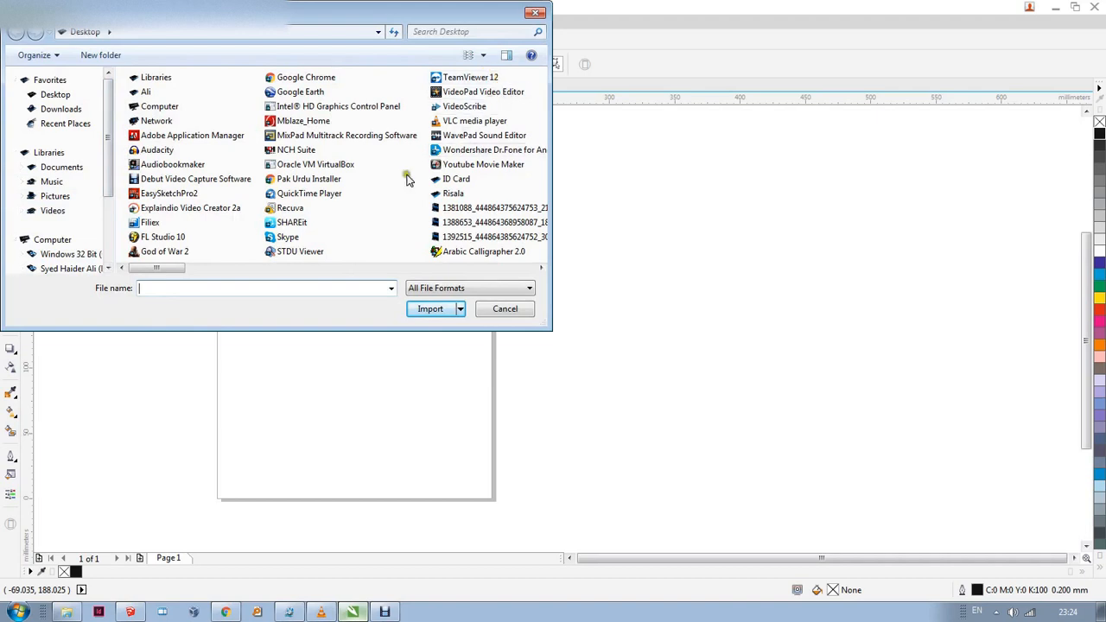
click(296, 169)
scroll(296, 170, down, 3)
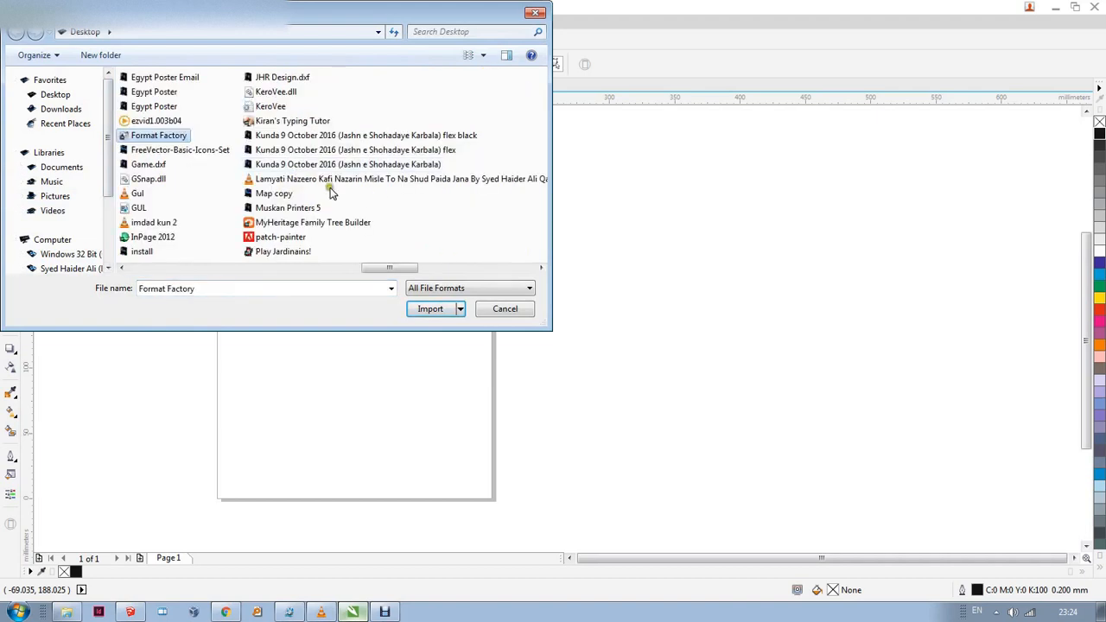
click(199, 154)
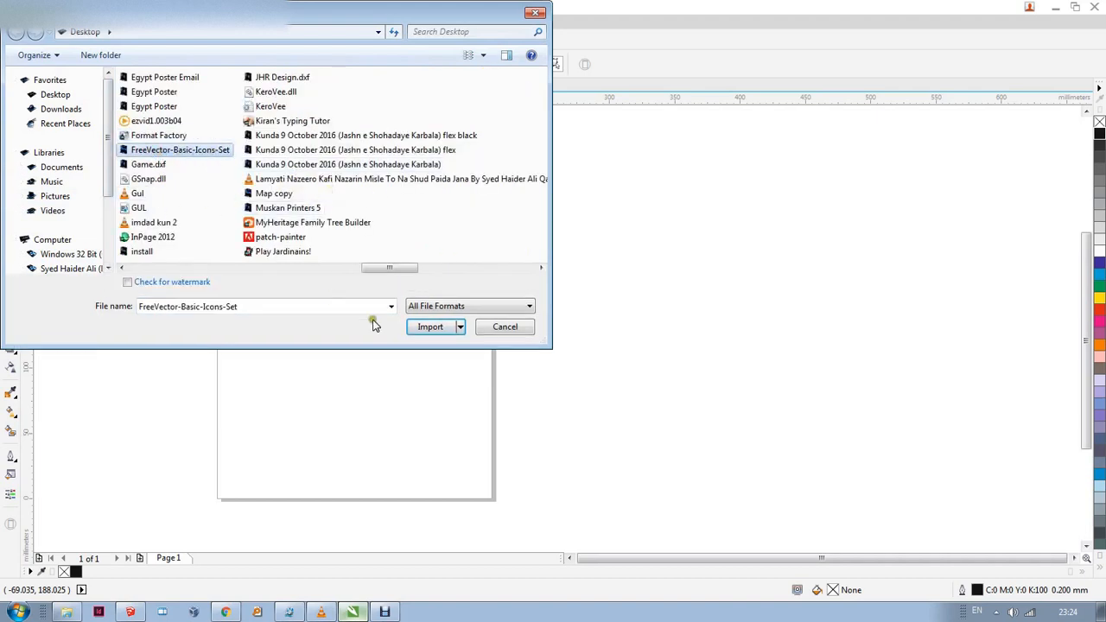
click(414, 327)
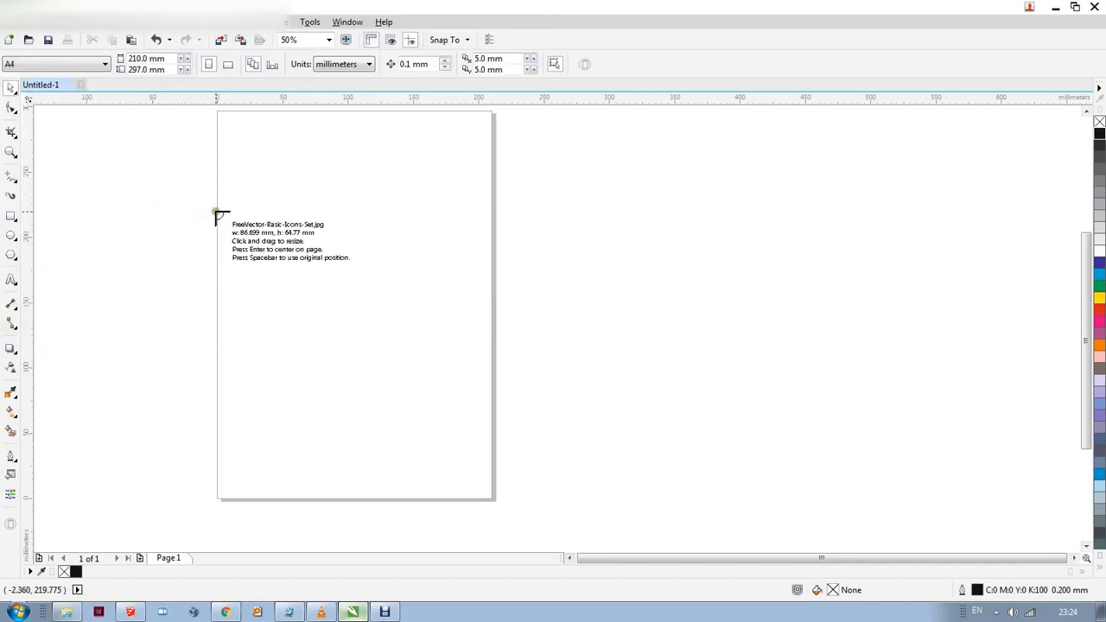
drag(228, 195, 484, 439)
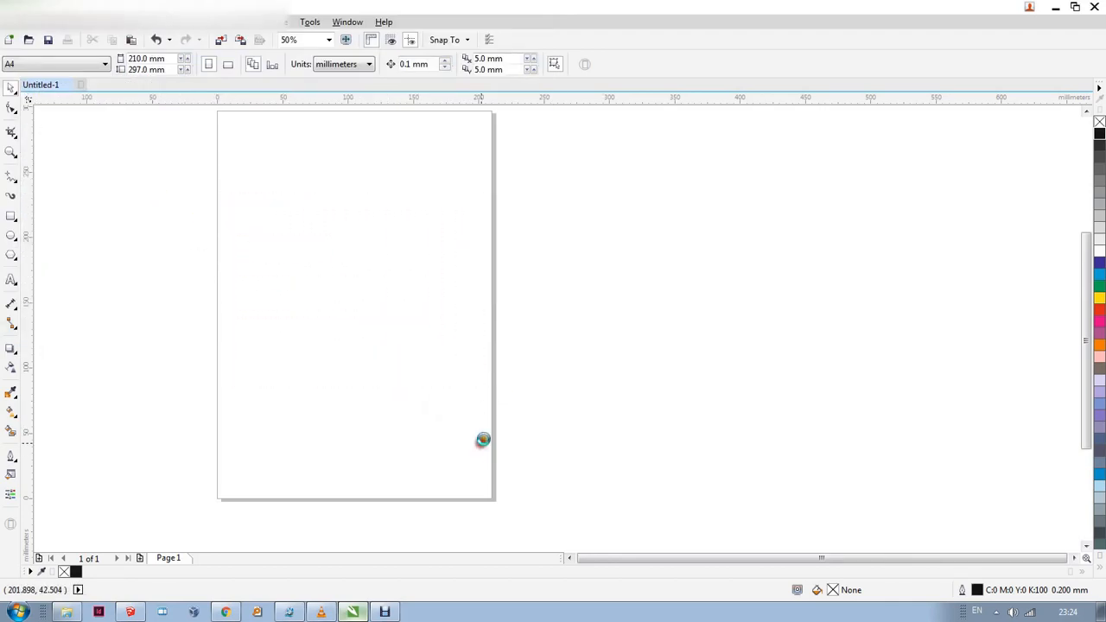
scroll(179, 264, up, 2)
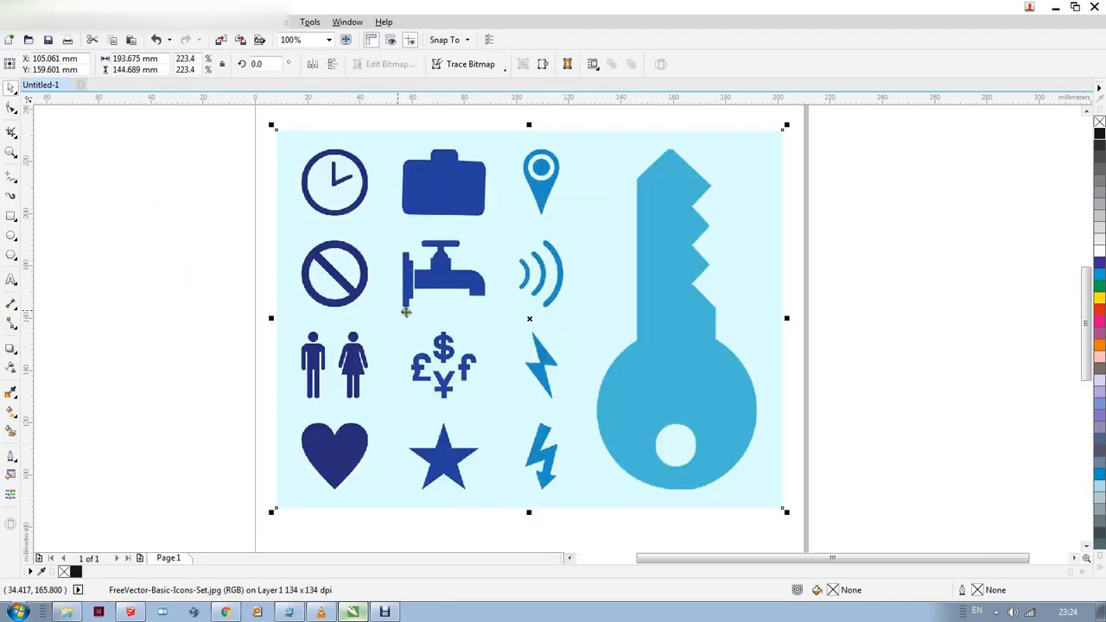
click(865, 307)
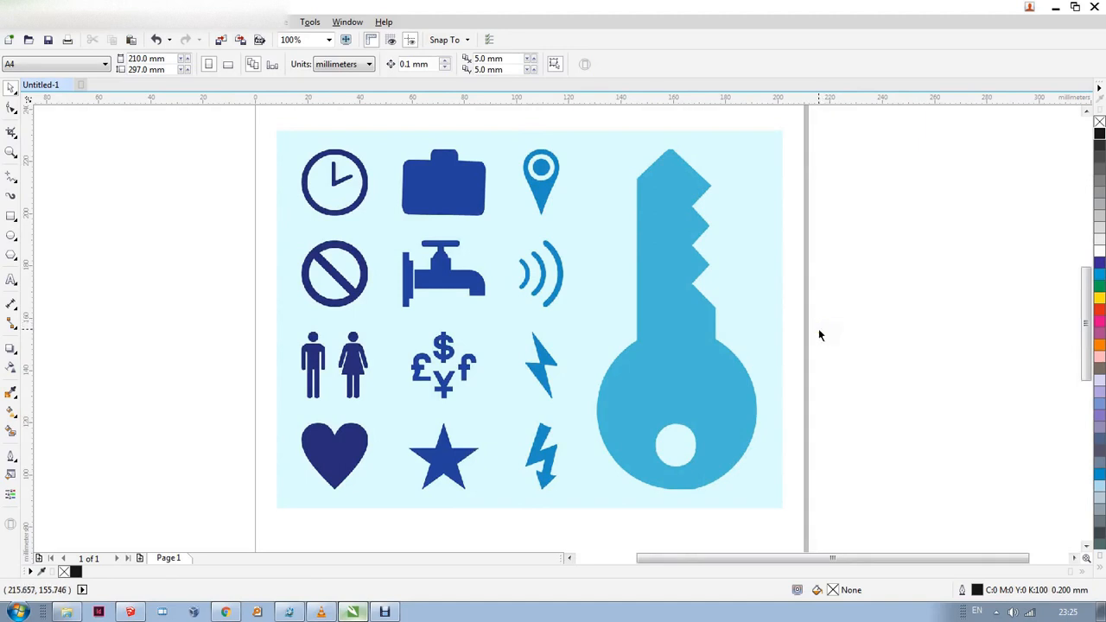
Convert the imported icons bitmap to vector objects with Quick Trace
click(550, 240)
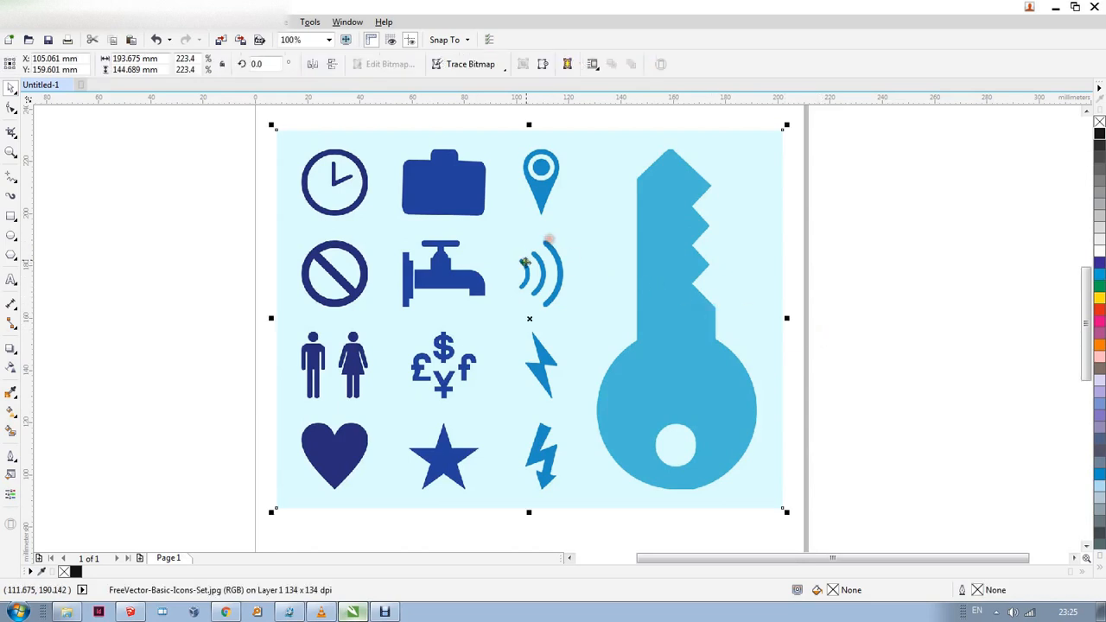
click(457, 68)
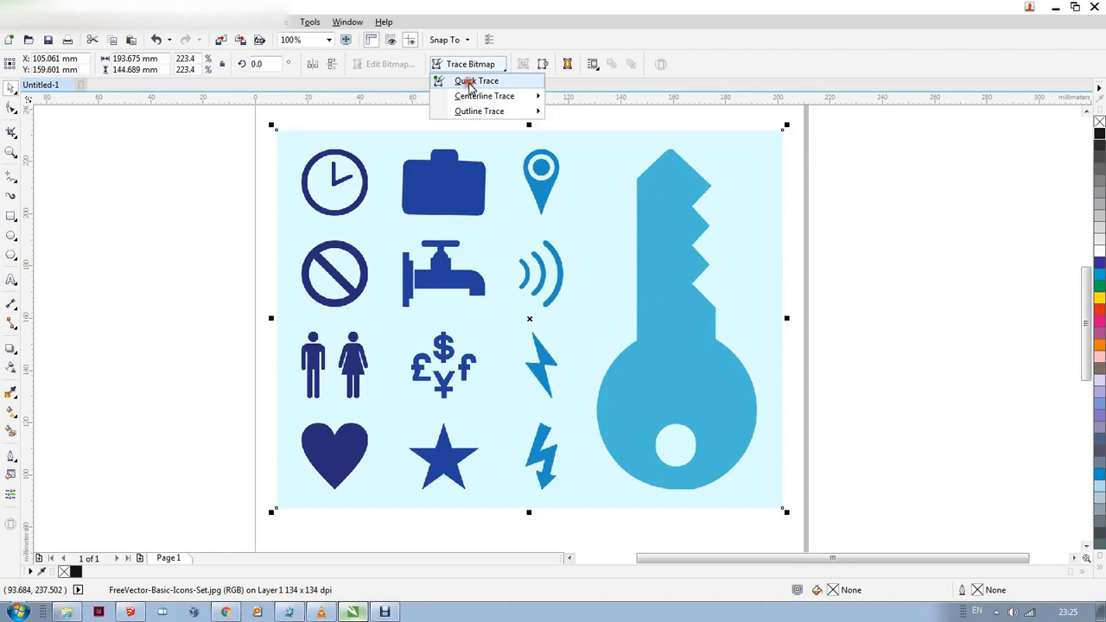
click(470, 84)
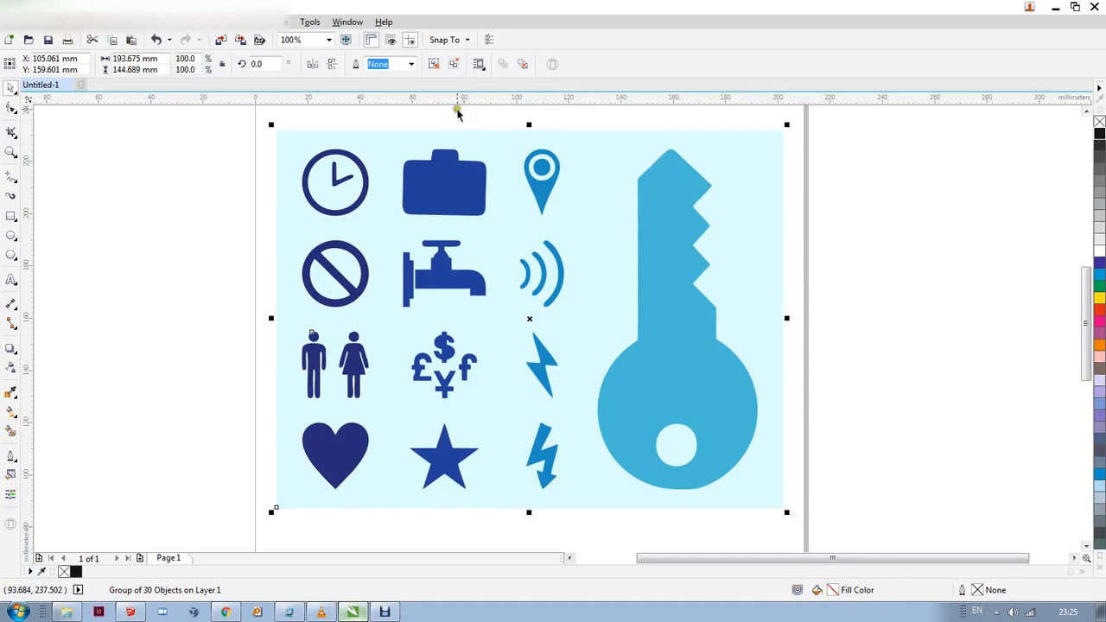
Move the traced icon group off the page to the right and delete the original bitmap underneath
scroll(158, 232, down, 2)
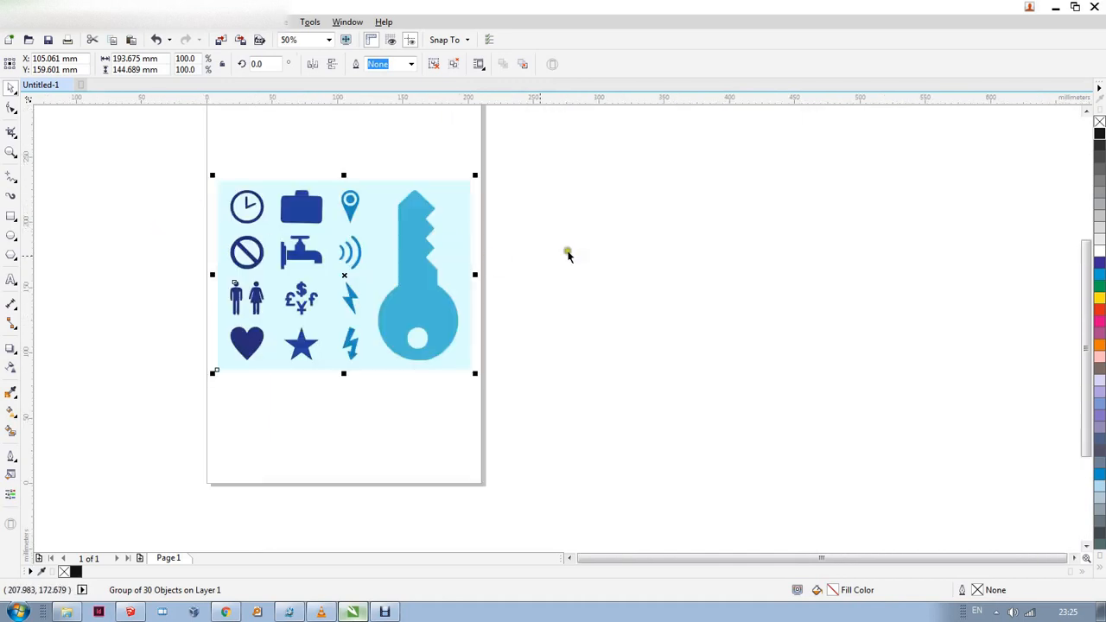
click(568, 254)
mouse_move(304, 242)
mouse_down()
mouse_move(449, 264)
mouse_move(652, 246)
mouse_up()
click(367, 242)
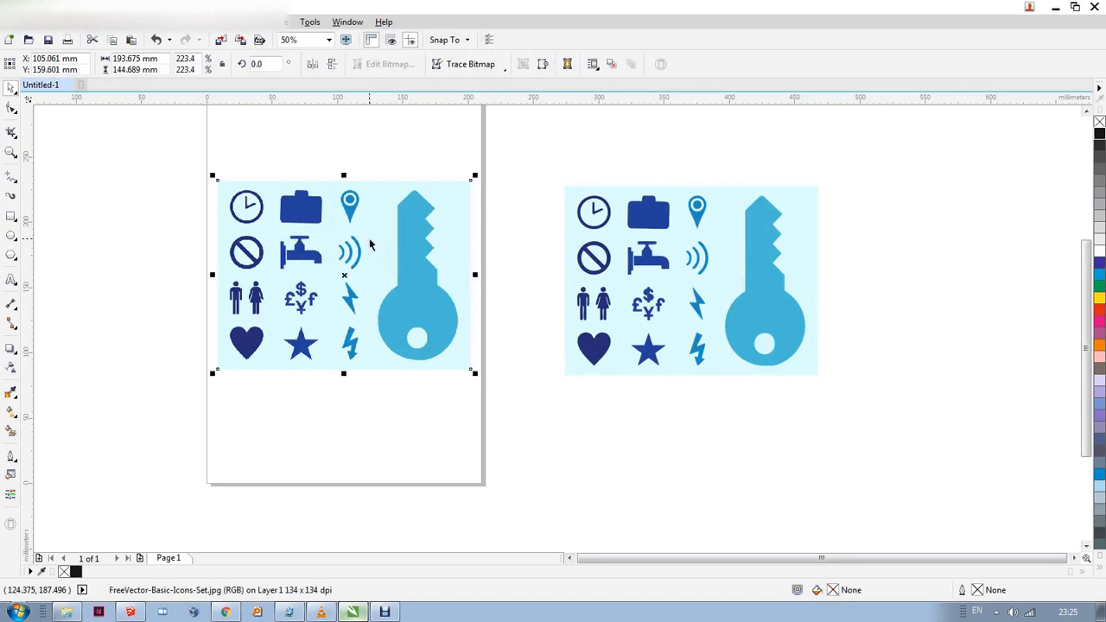
key(Delete)
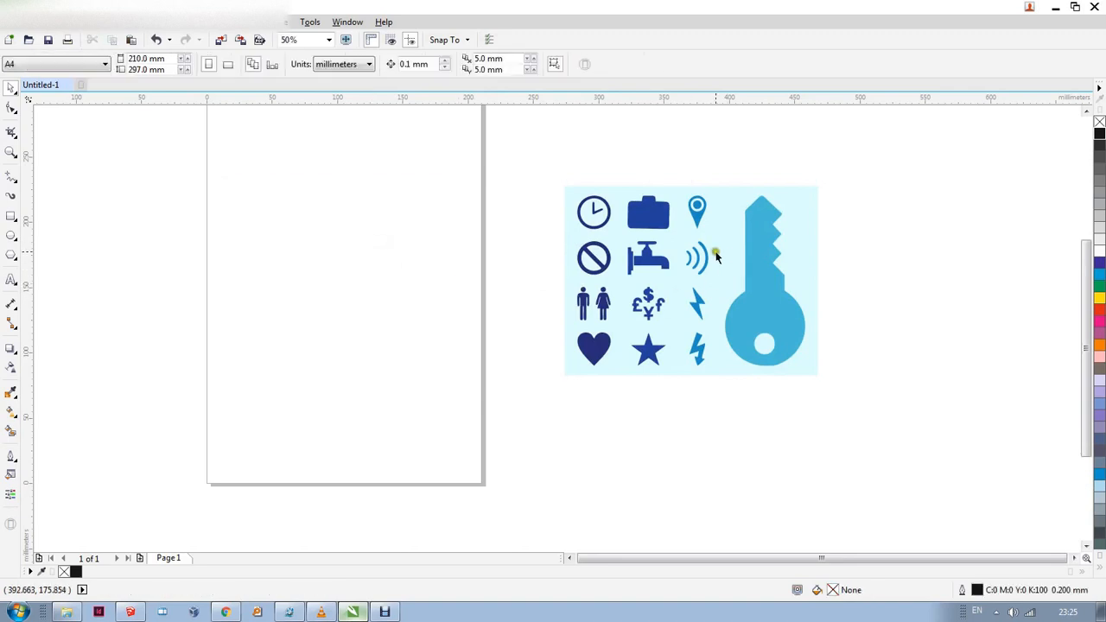
Move the traced icon group back to the centre of the page and ungroup it into separate objects
mouse_move(714, 250)
mouse_down()
mouse_move(556, 267)
mouse_move(381, 234)
mouse_move(363, 242)
mouse_up()
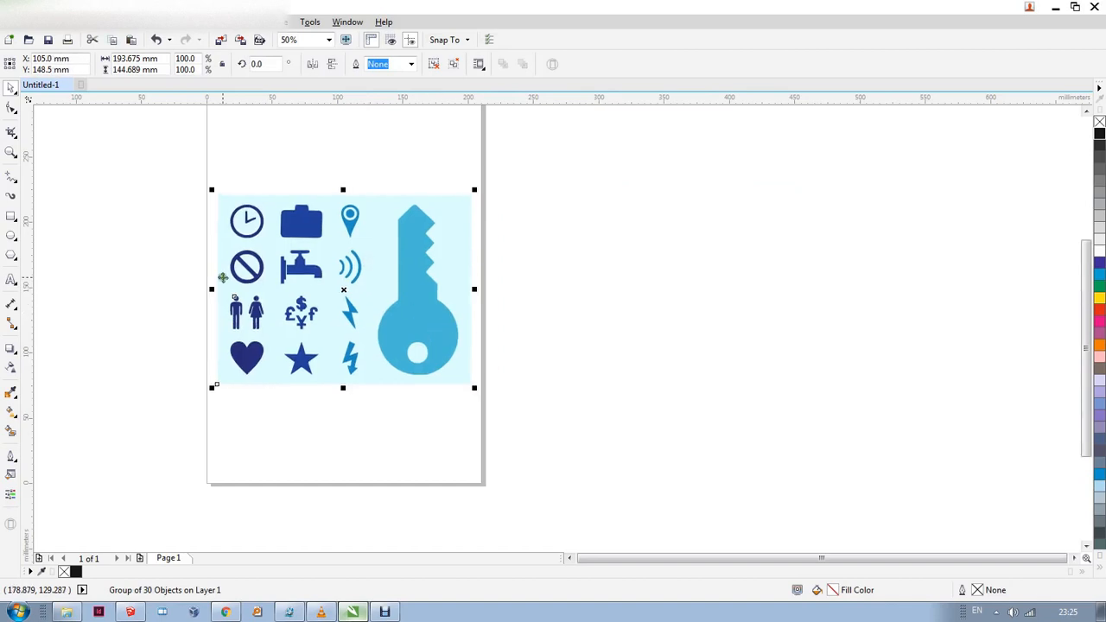
scroll(216, 257, up, 1)
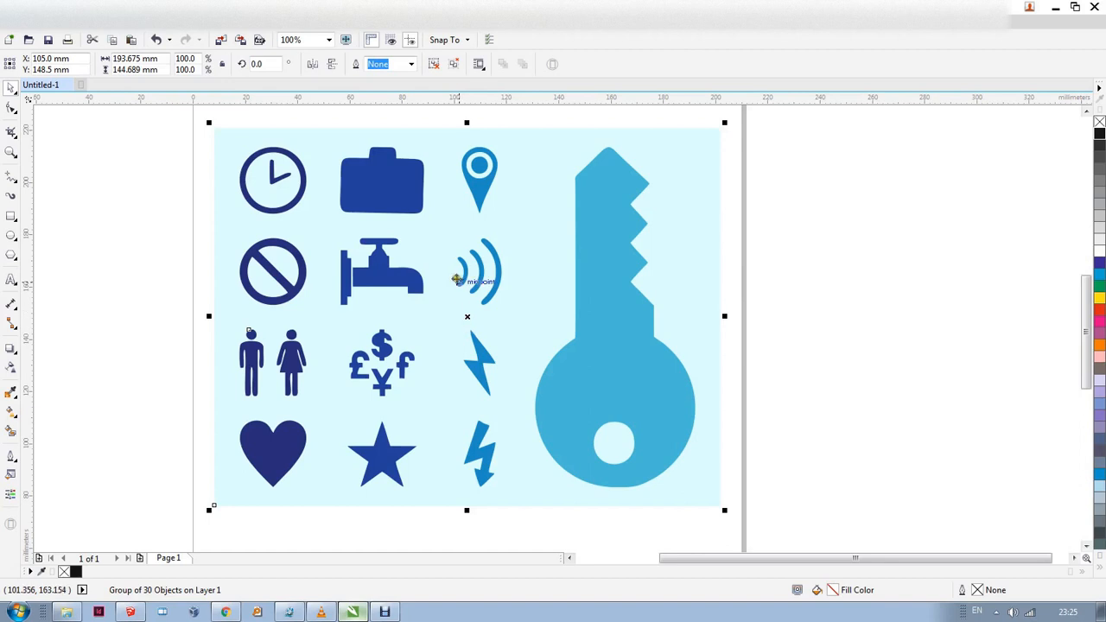
click(435, 64)
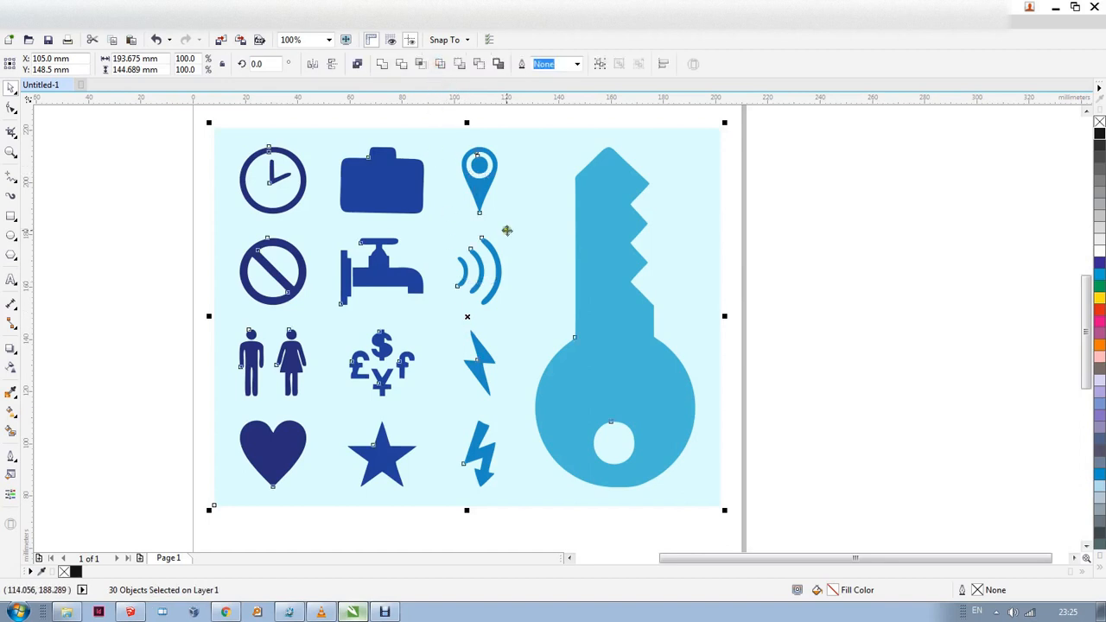
Move the light blue background rectangle off the icons and delete it
click(816, 201)
drag(704, 188, 968, 217)
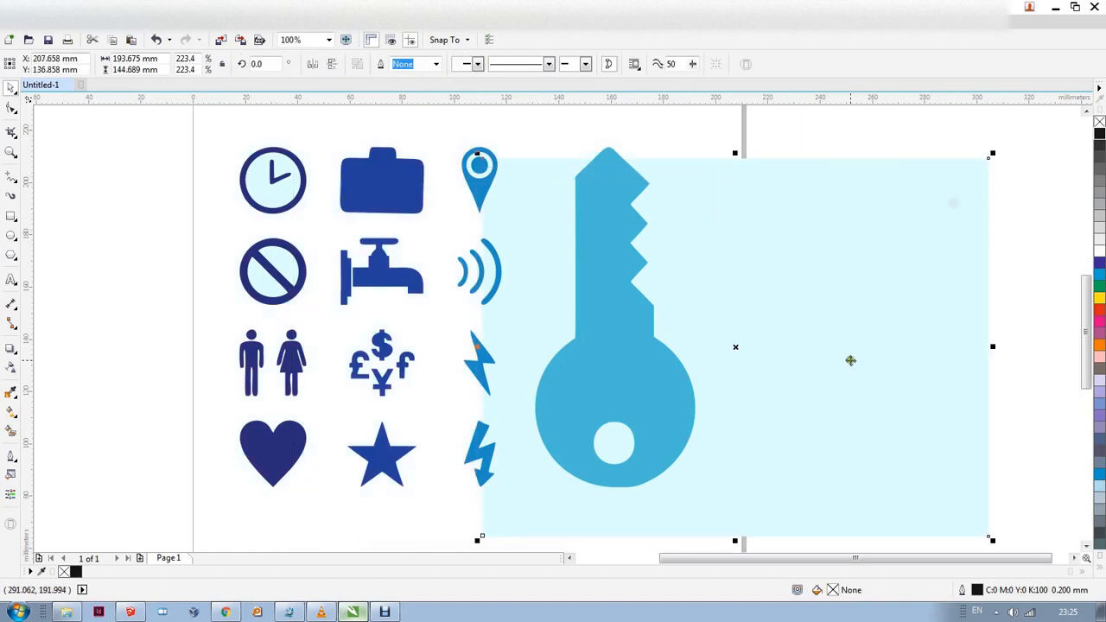
key(Delete)
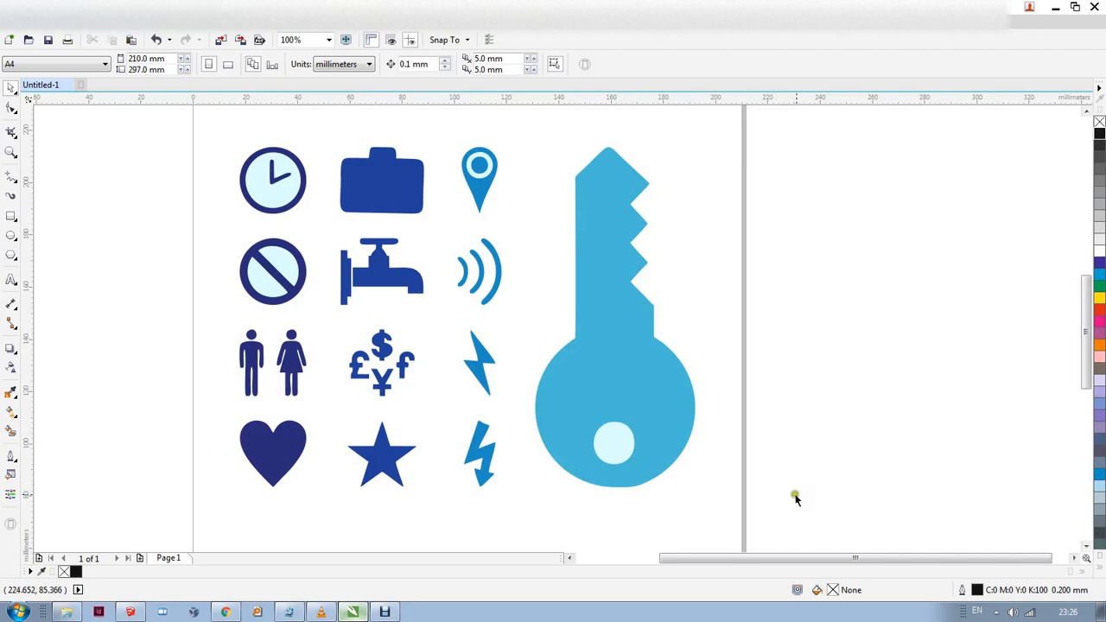
Combine the large key shape with its light blue inner circle so the hole is cut out
drag(874, 488, 512, 118)
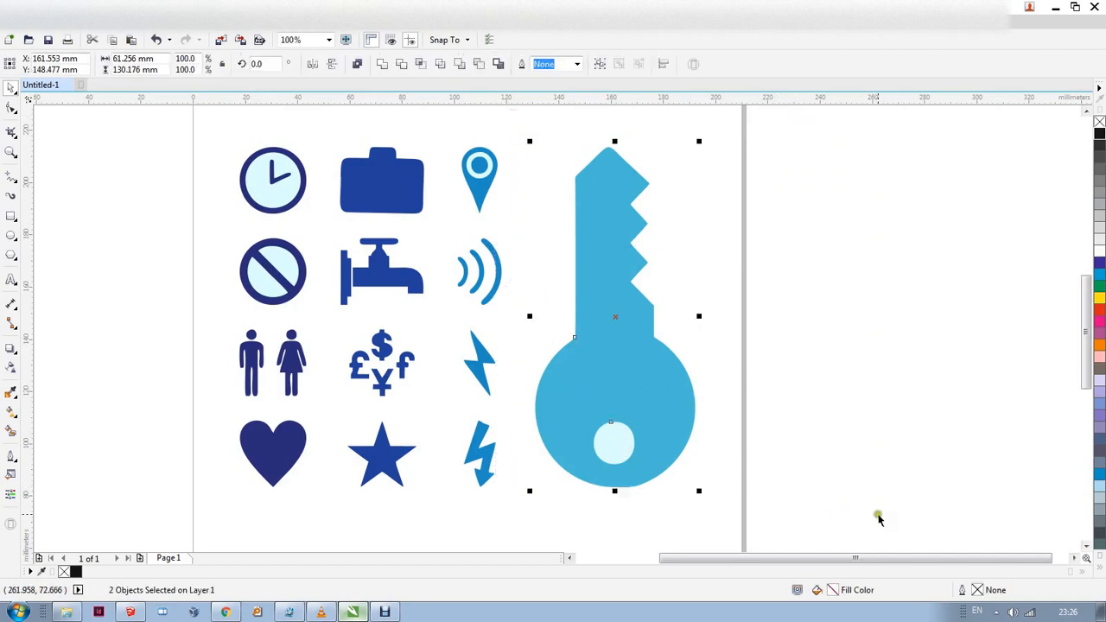
drag(876, 516, 516, 129)
click(146, 28)
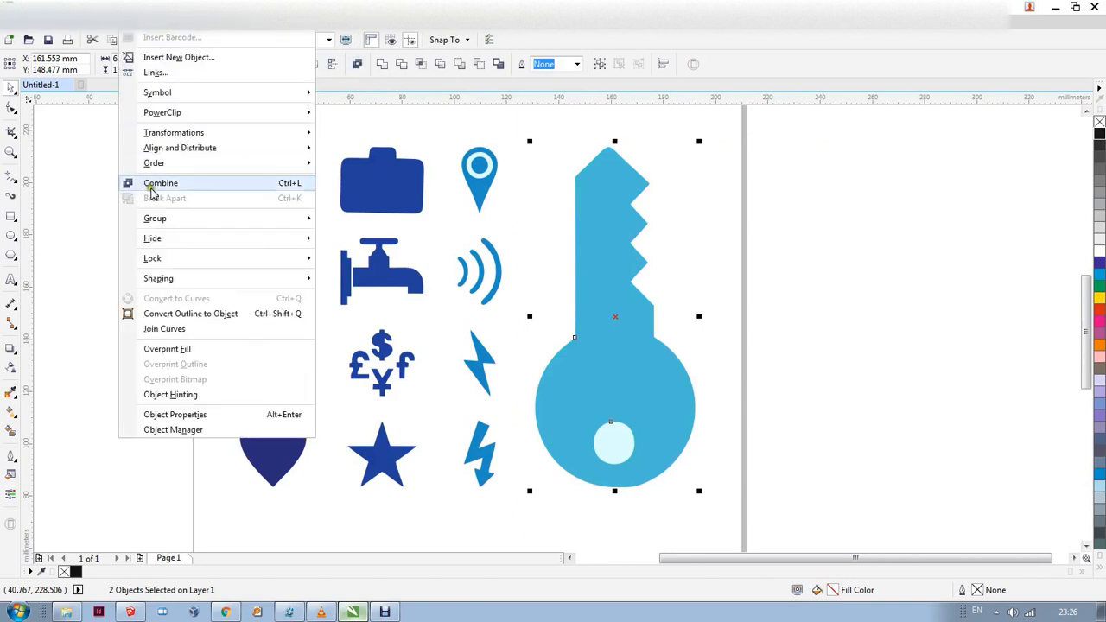
click(375, 1)
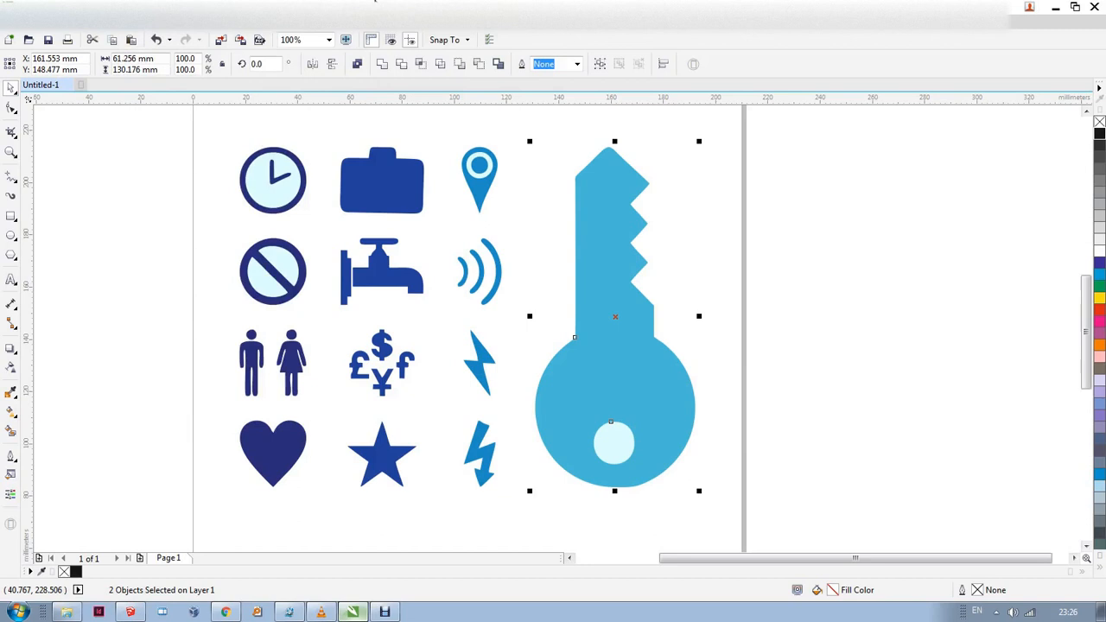
click(362, 70)
click(803, 254)
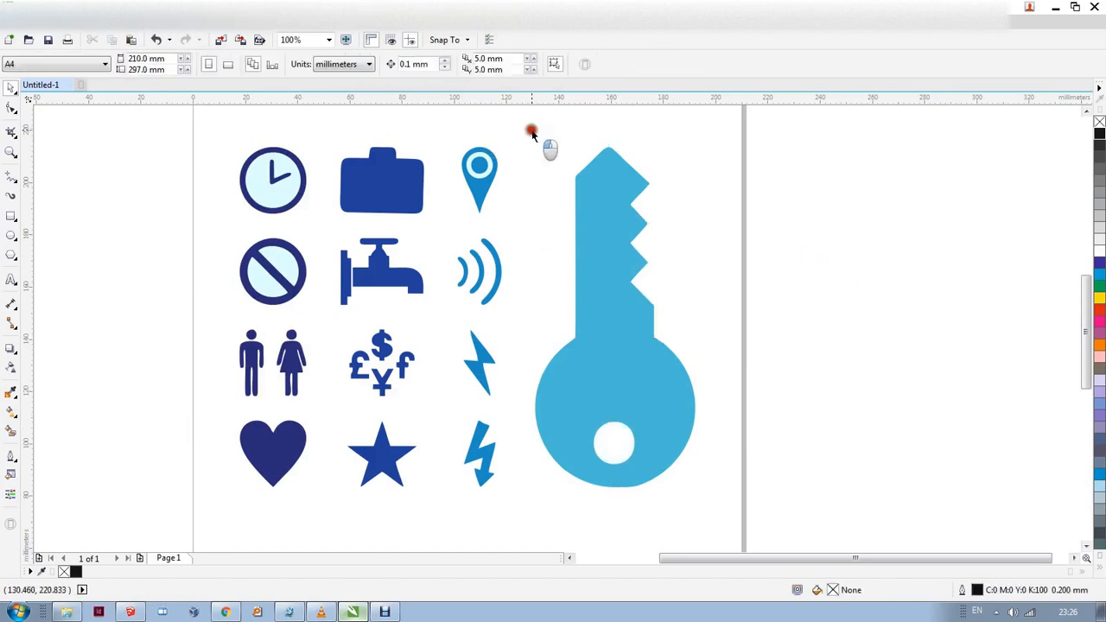
Combine the parts of the location pin, the clock and the prohibition sign, each icon into its own curve with cut-out openings
drag(531, 132, 447, 218)
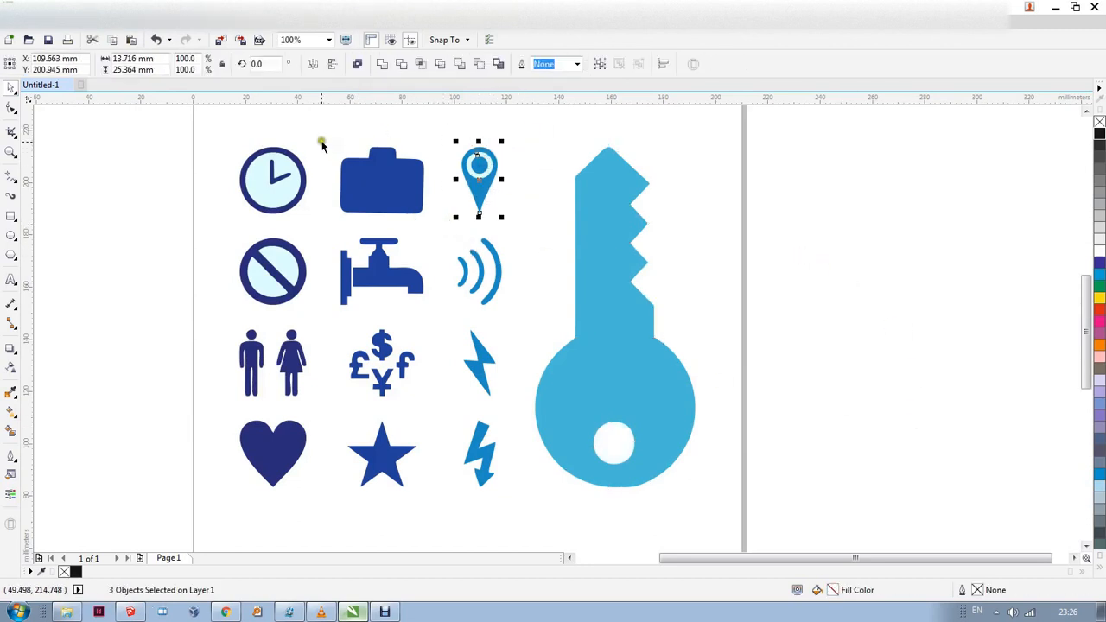
click(355, 67)
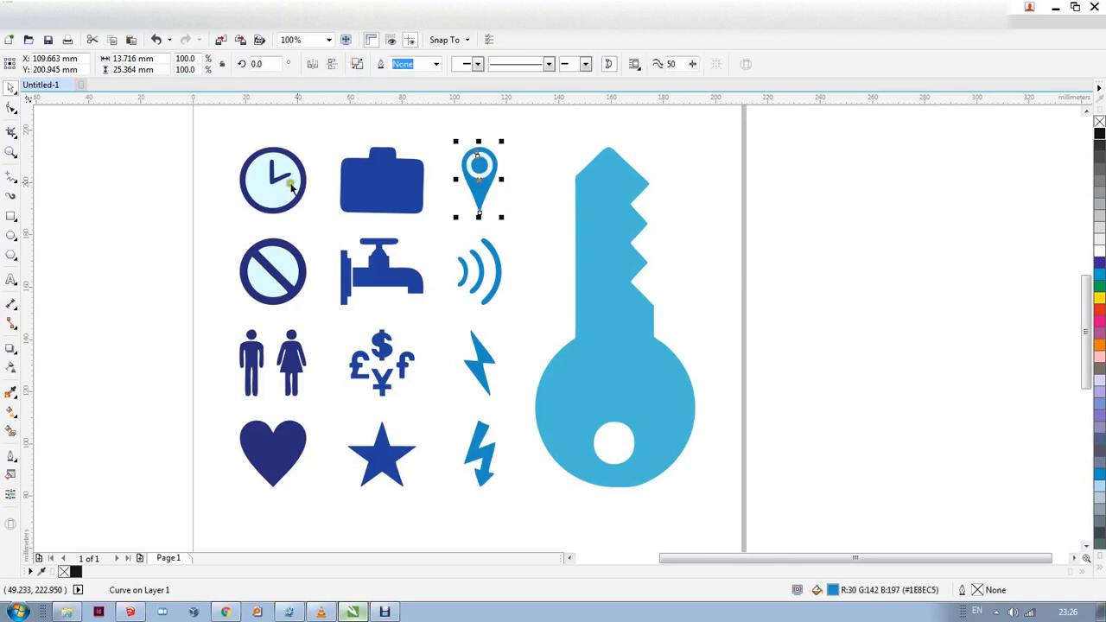
drag(225, 130, 326, 224)
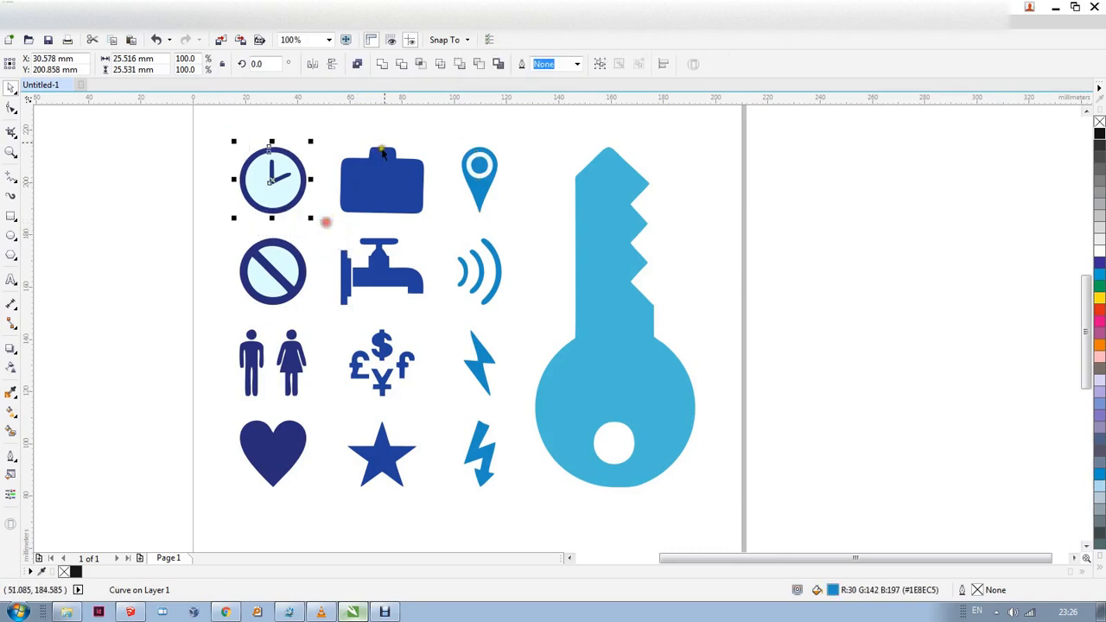
click(355, 66)
drag(223, 226, 324, 317)
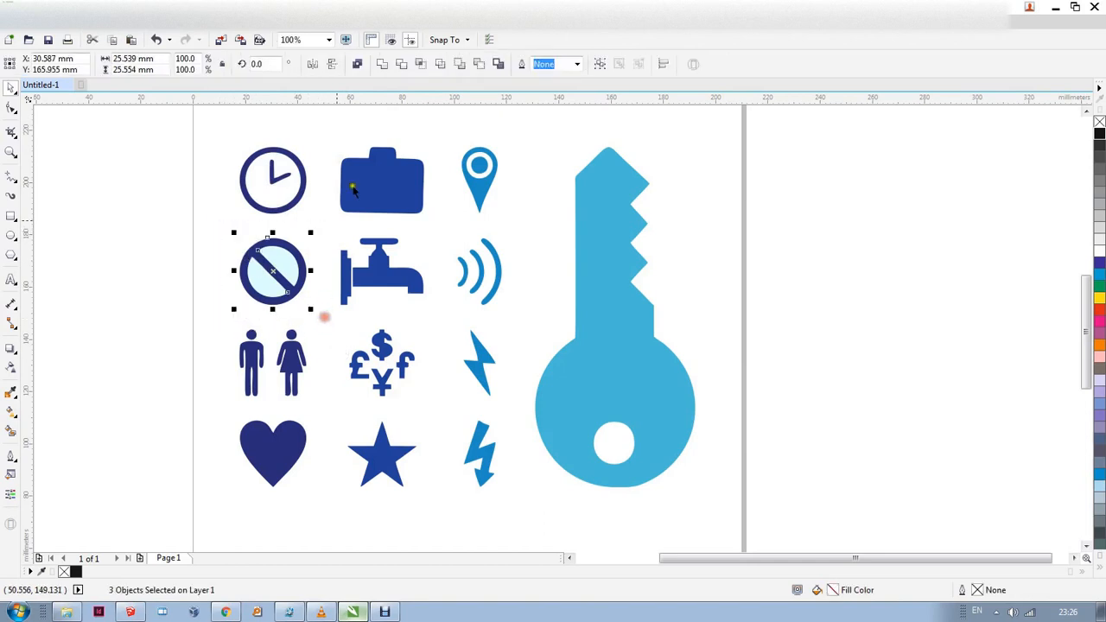
click(357, 65)
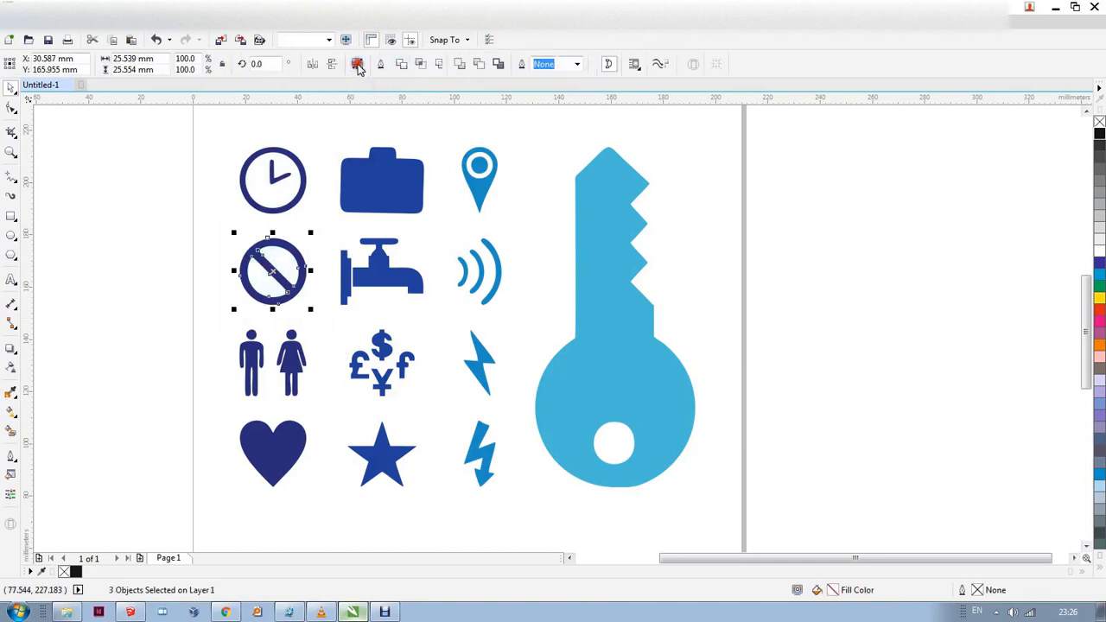
click(780, 359)
Select all the icons together and fill them with black (C:0 M:0 Y:0 K:100)
scroll(683, 397, down, 1)
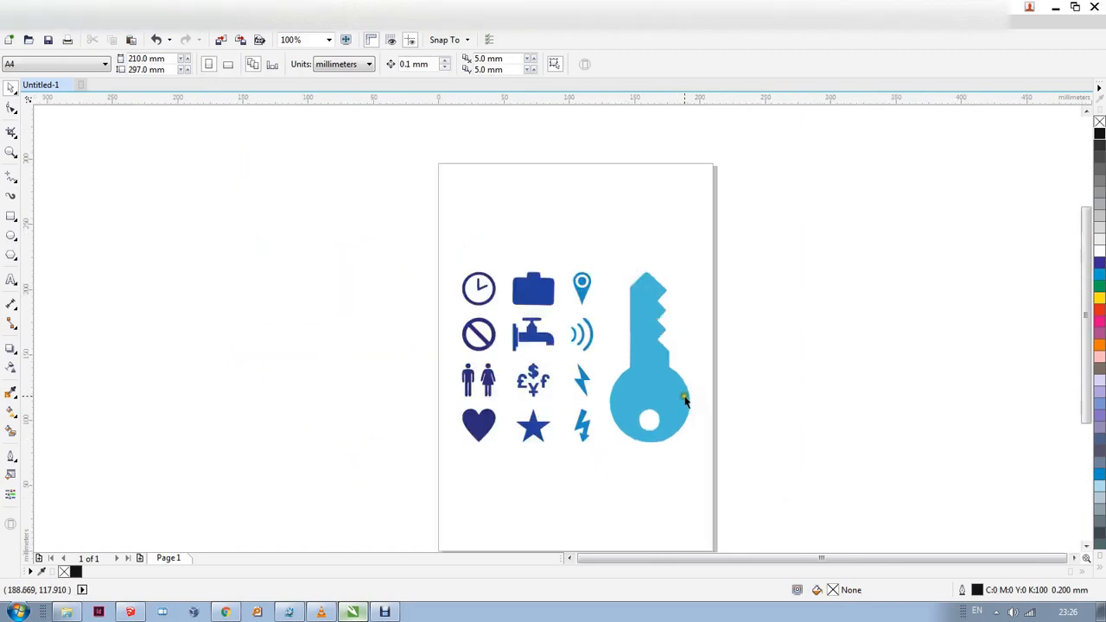
drag(838, 475, 373, 222)
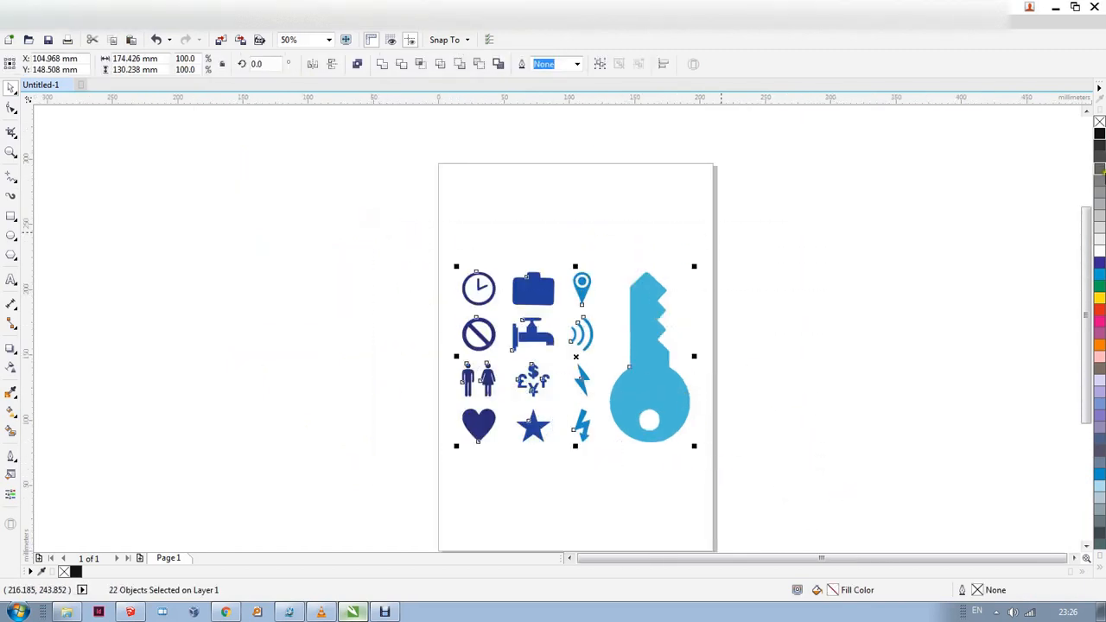
click(1100, 131)
Examine the edges of the black clock, briefcase and tap icons up close for smoothness
scroll(378, 225, down, 1)
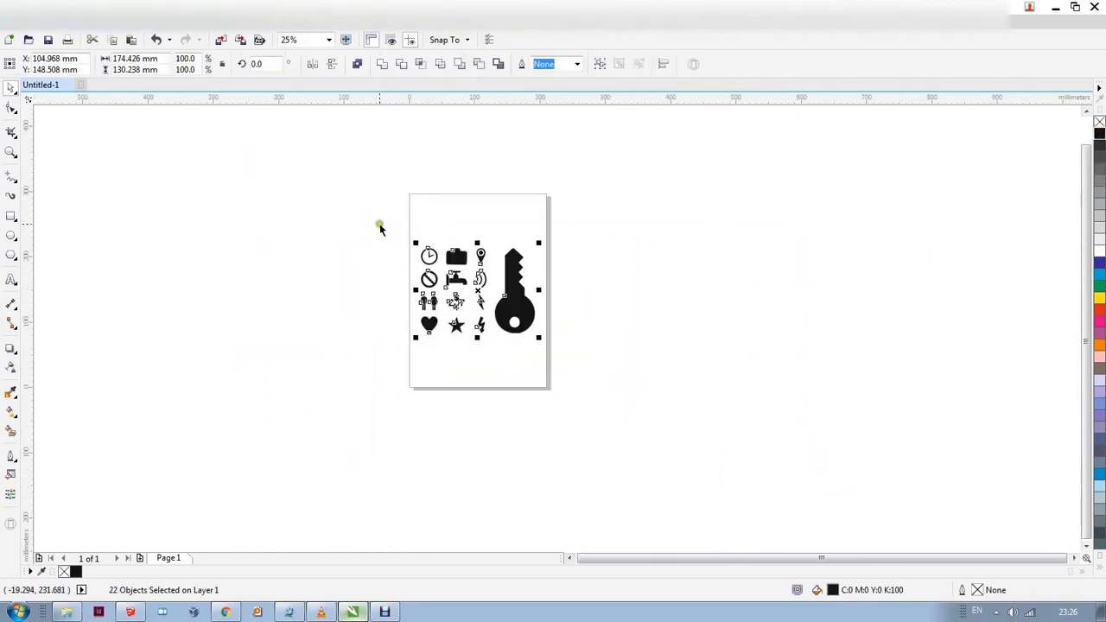
scroll(469, 289, up, 2)
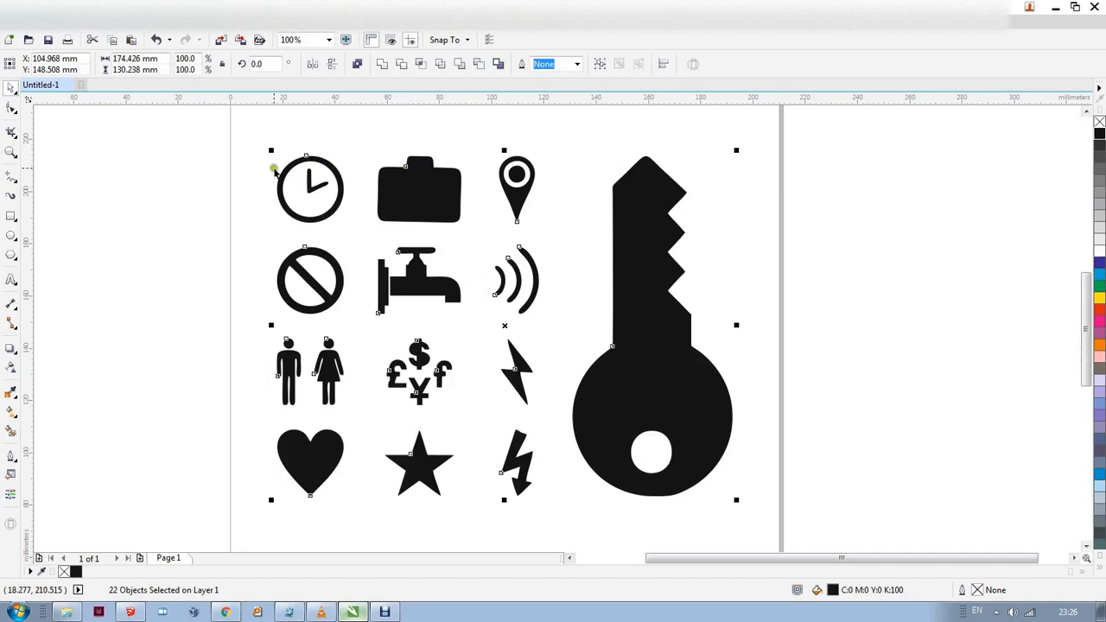
scroll(297, 188, up, 5)
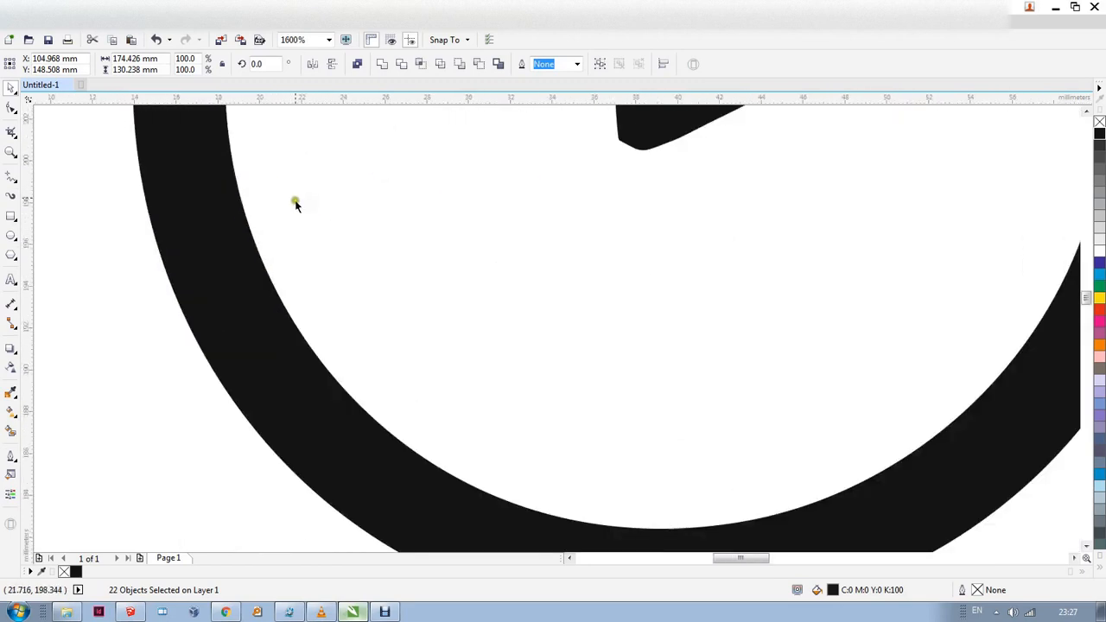
scroll(371, 173, down, 3)
scroll(380, 175, up, 4)
scroll(308, 247, down, 4)
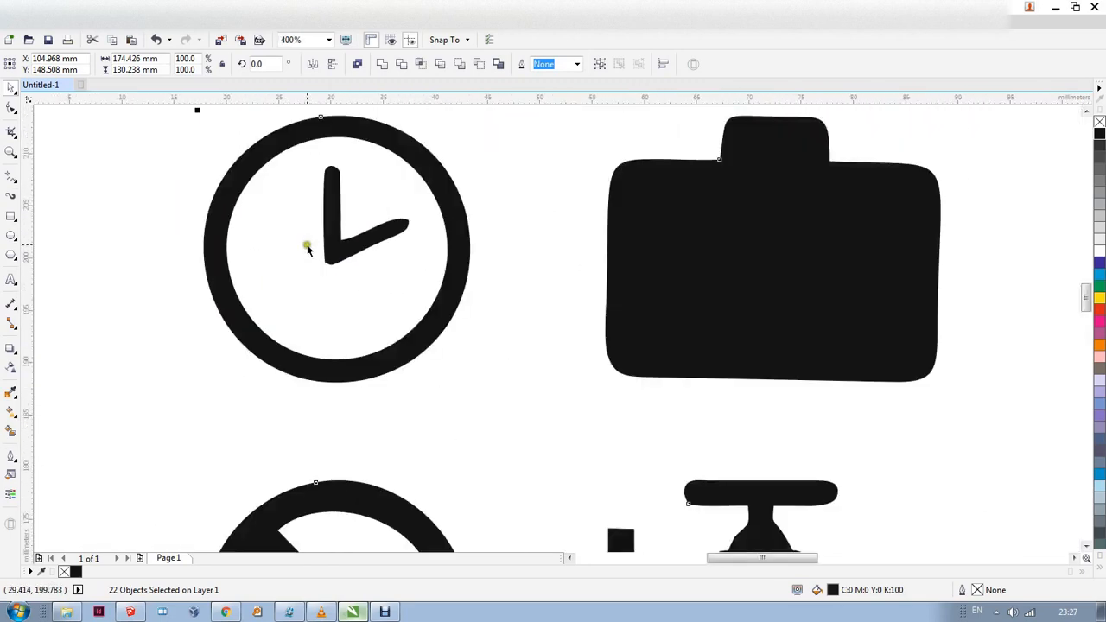
scroll(470, 450, up, 2)
scroll(470, 455, down, 3)
scroll(413, 354, up, 4)
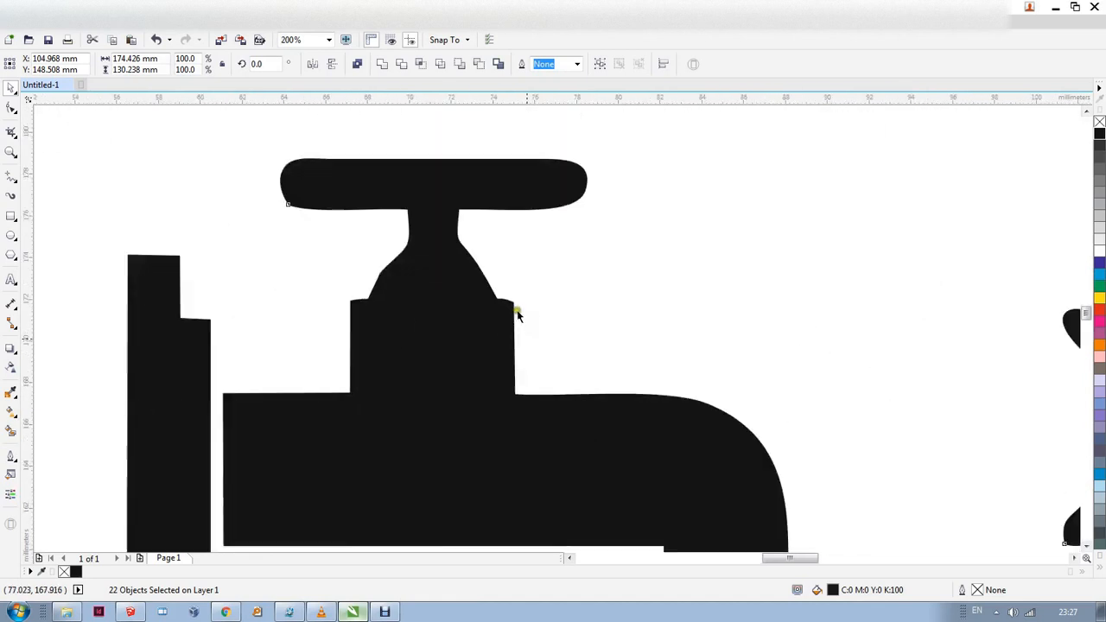
scroll(420, 307, down, 3)
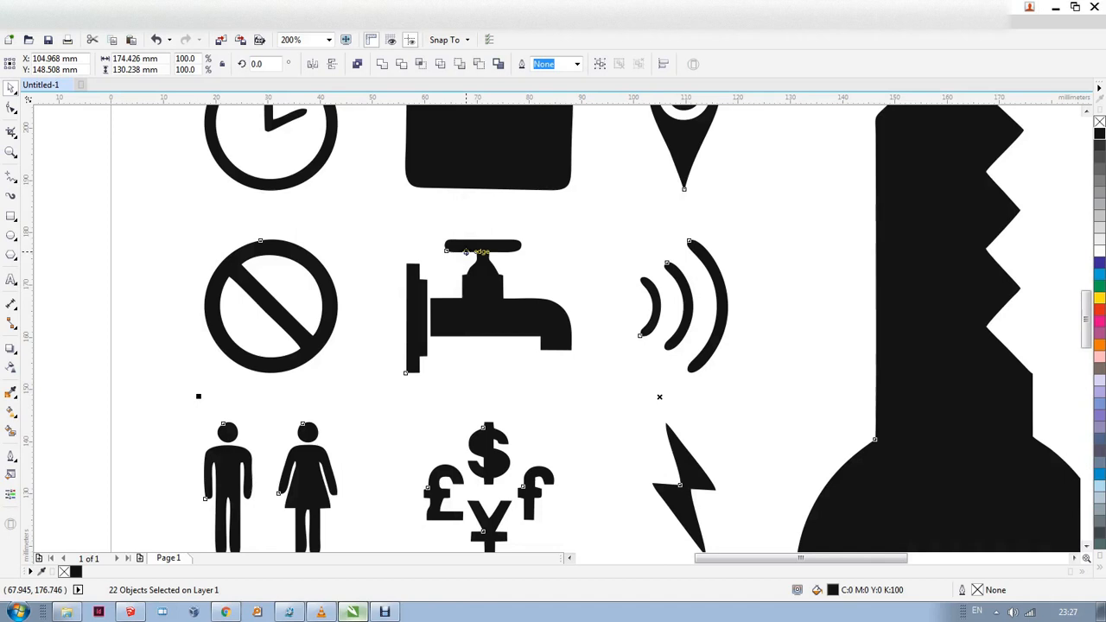
scroll(466, 251, down, 2)
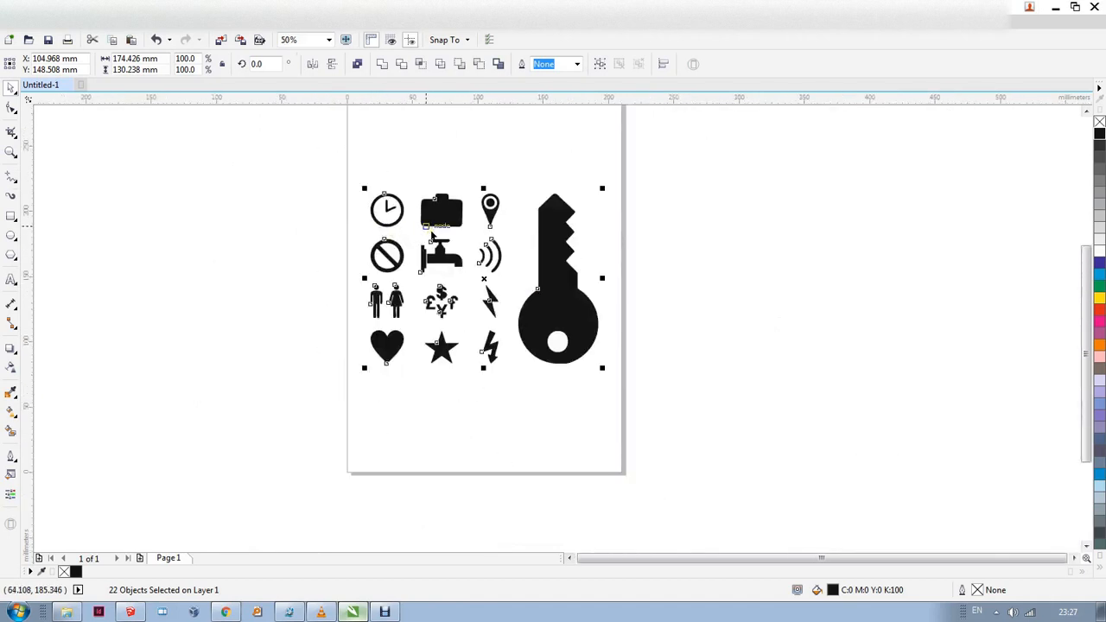
Select all the black icons again and combine them into a single curve
click(676, 210)
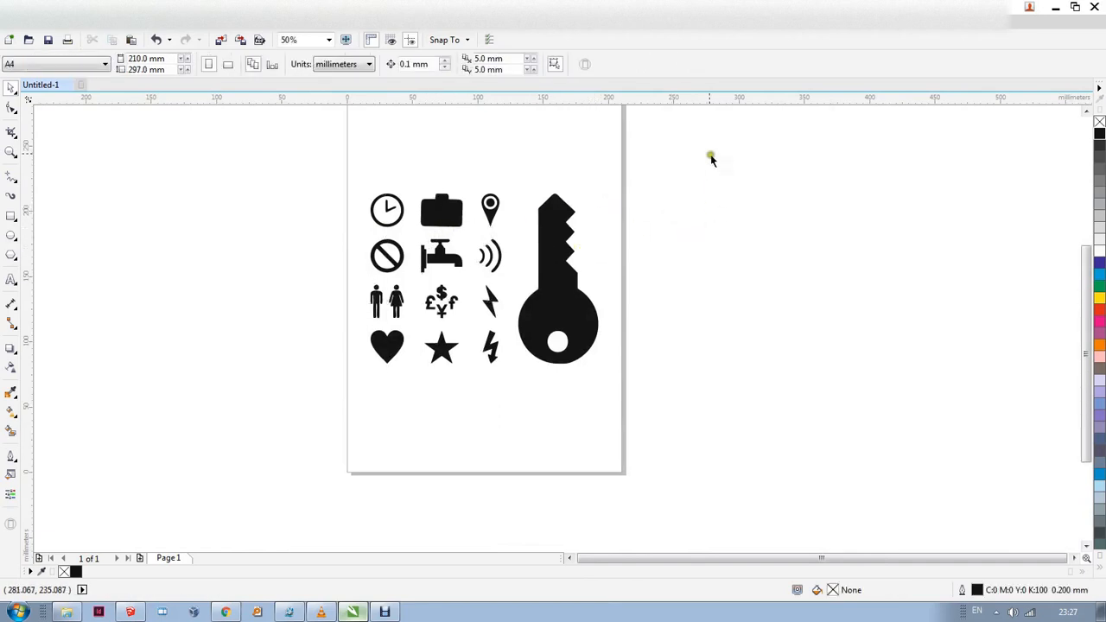
drag(711, 158, 287, 413)
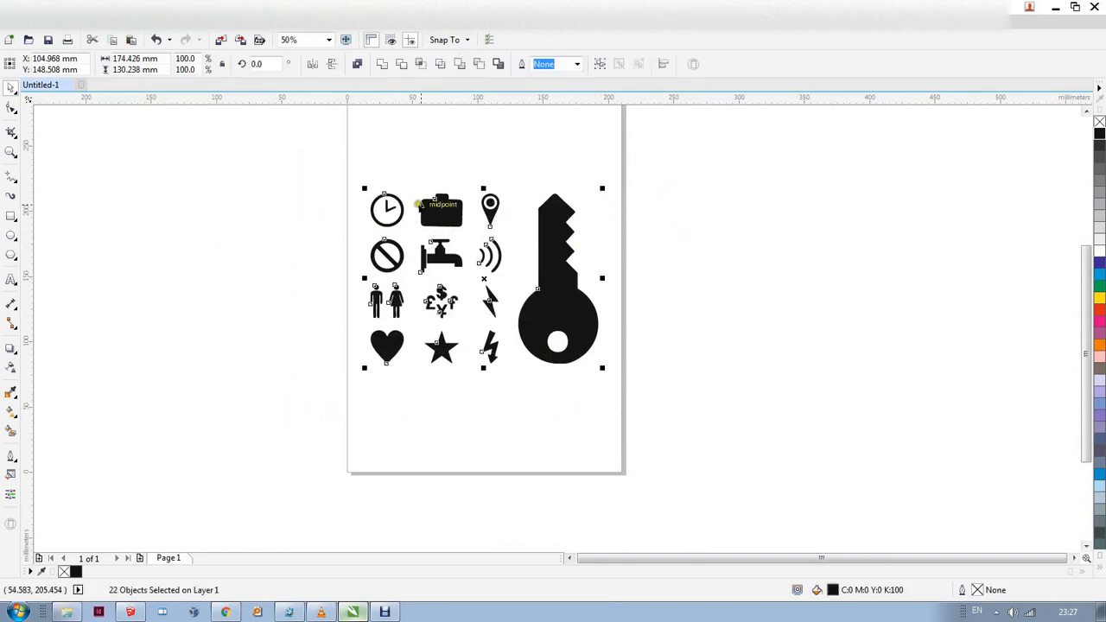
click(357, 64)
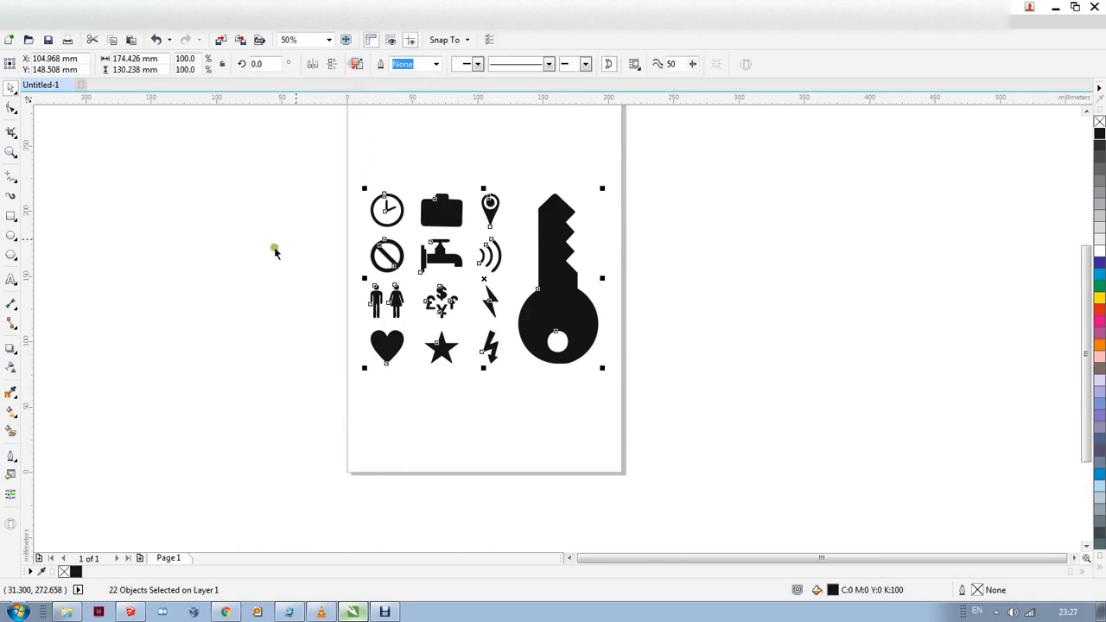
Select every node of the combined icon curve with the Shape tool and add nodes between them three times in a row
click(12, 108)
scroll(401, 226, up, 4)
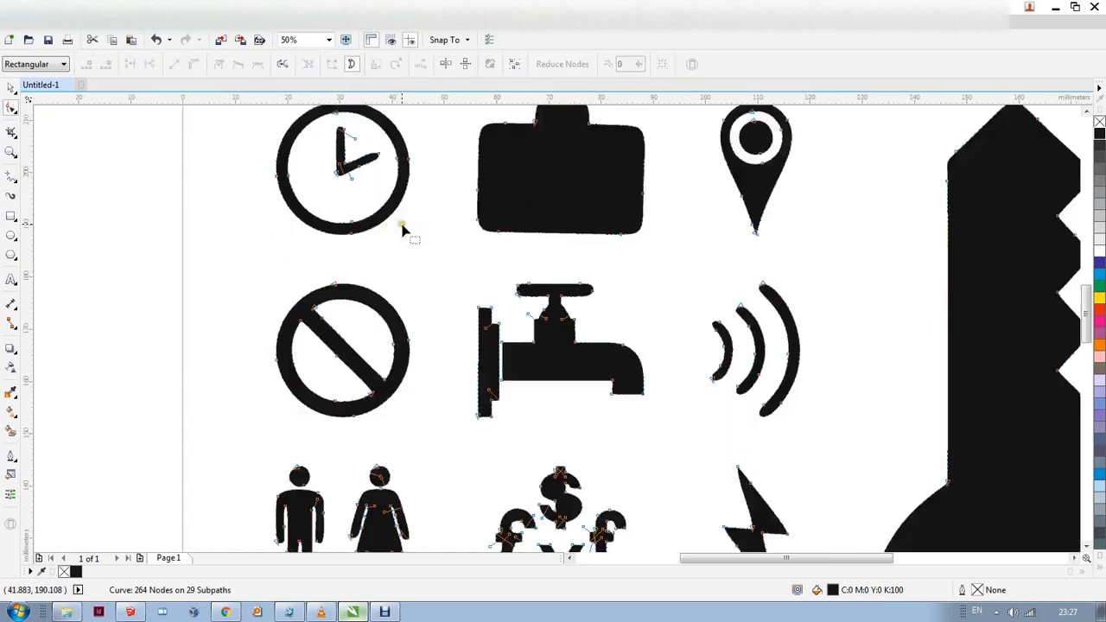
click(320, 294)
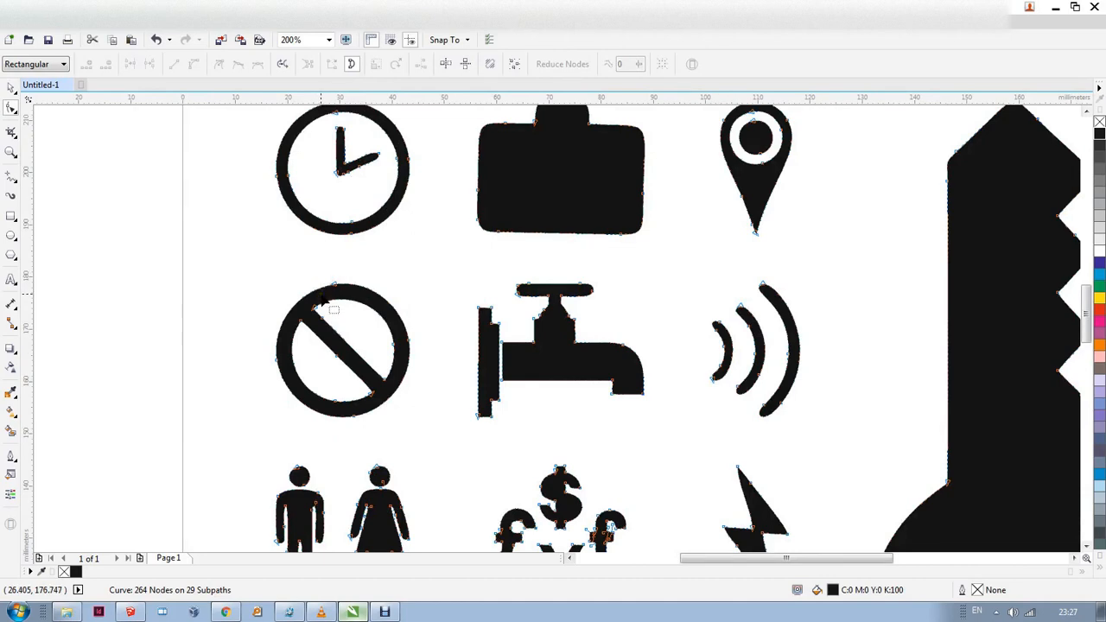
key(ctrl+a)
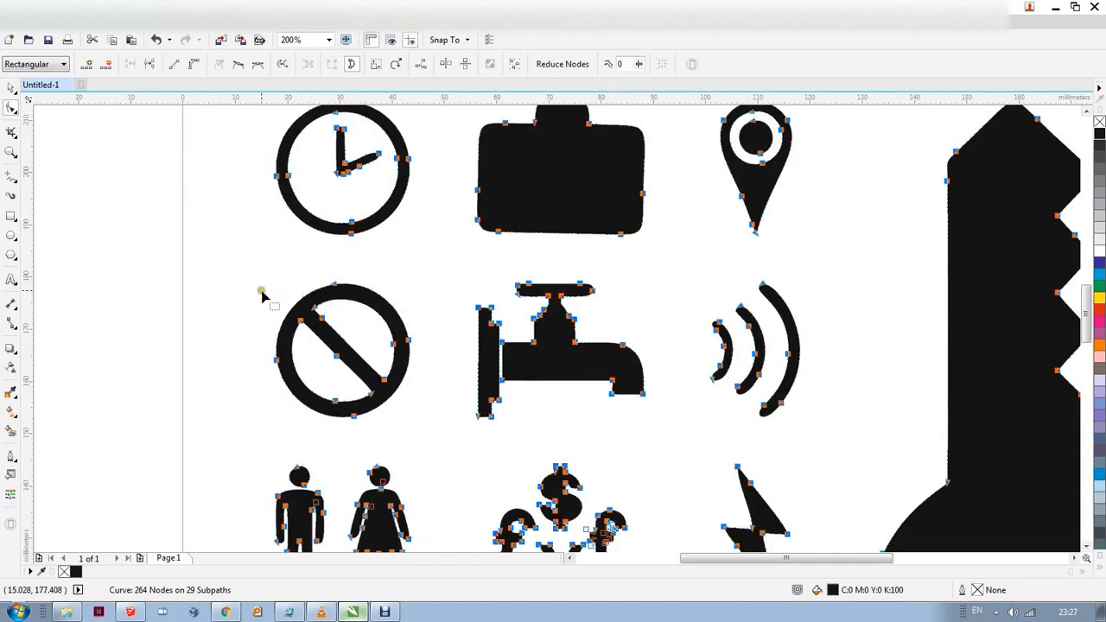
scroll(261, 294, down, 1)
scroll(252, 177, up, 1)
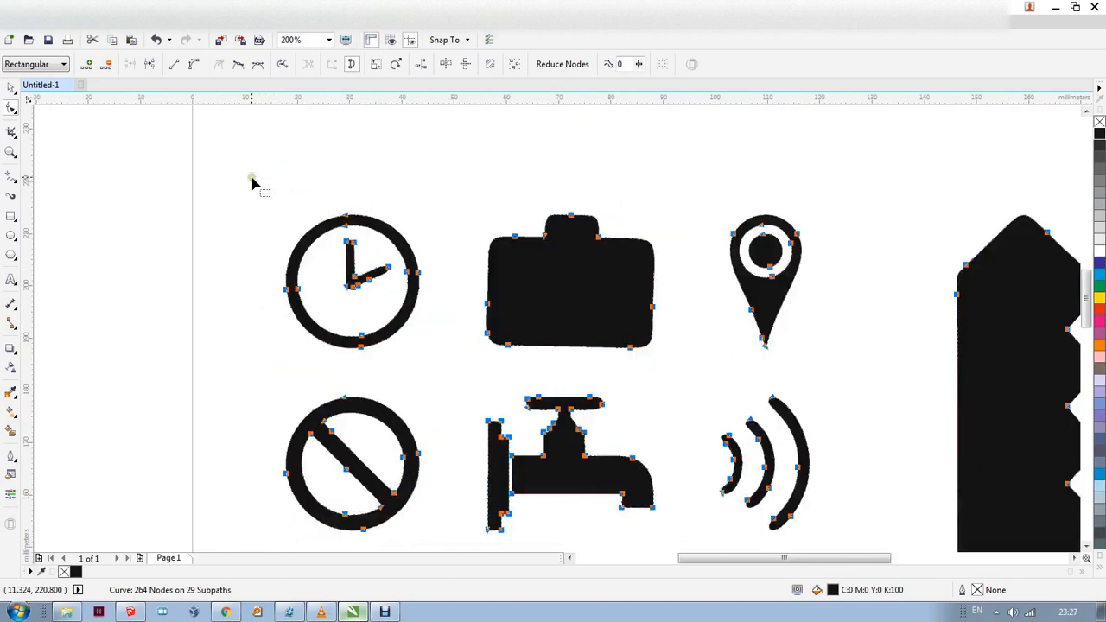
click(86, 66)
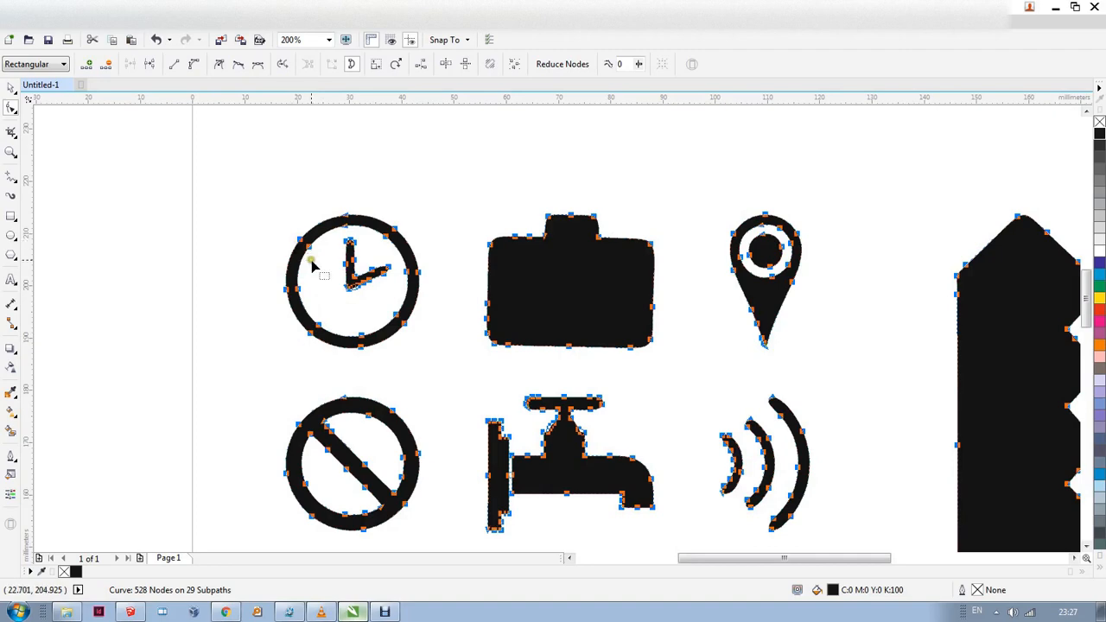
click(87, 66)
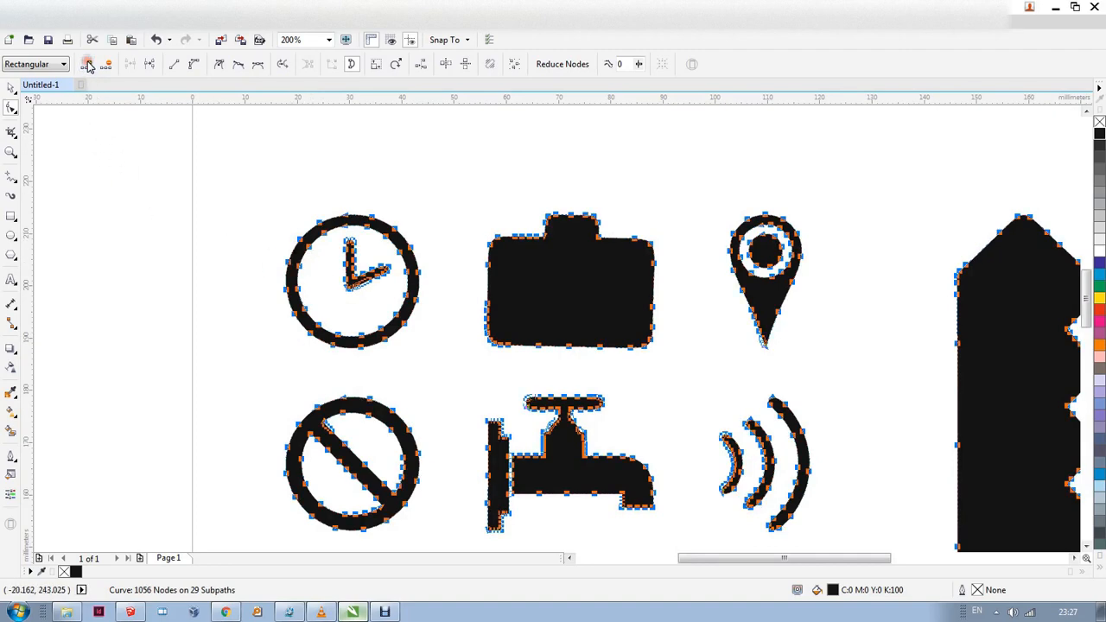
click(87, 66)
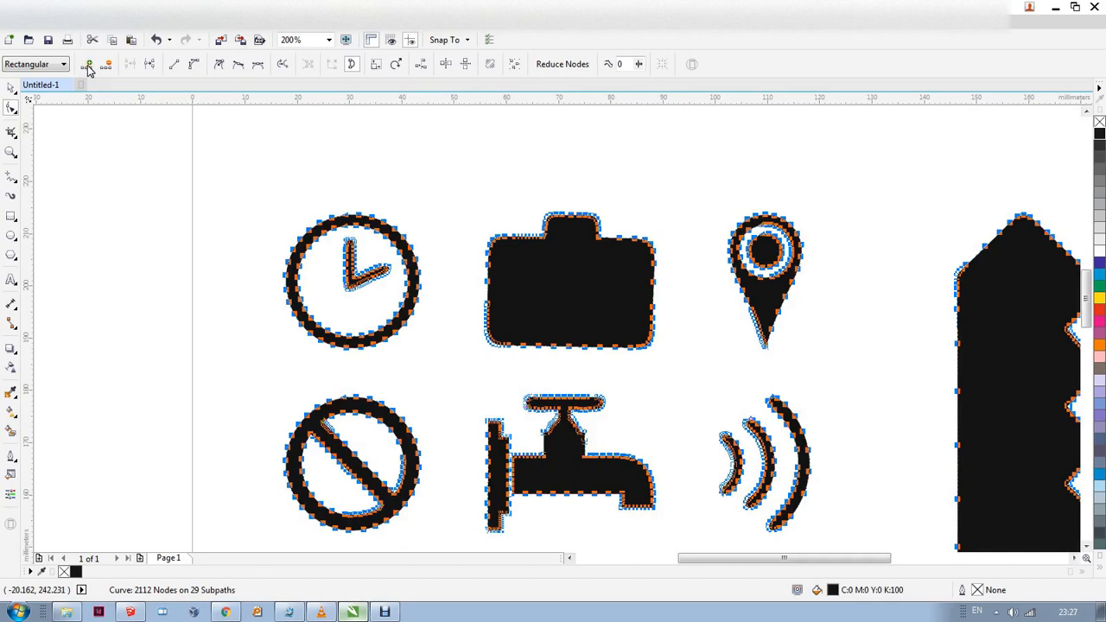
Check the node spacing on the prohibition sign and tap outlines, and add one more round of nodes to the whole curve
scroll(387, 485, up, 5)
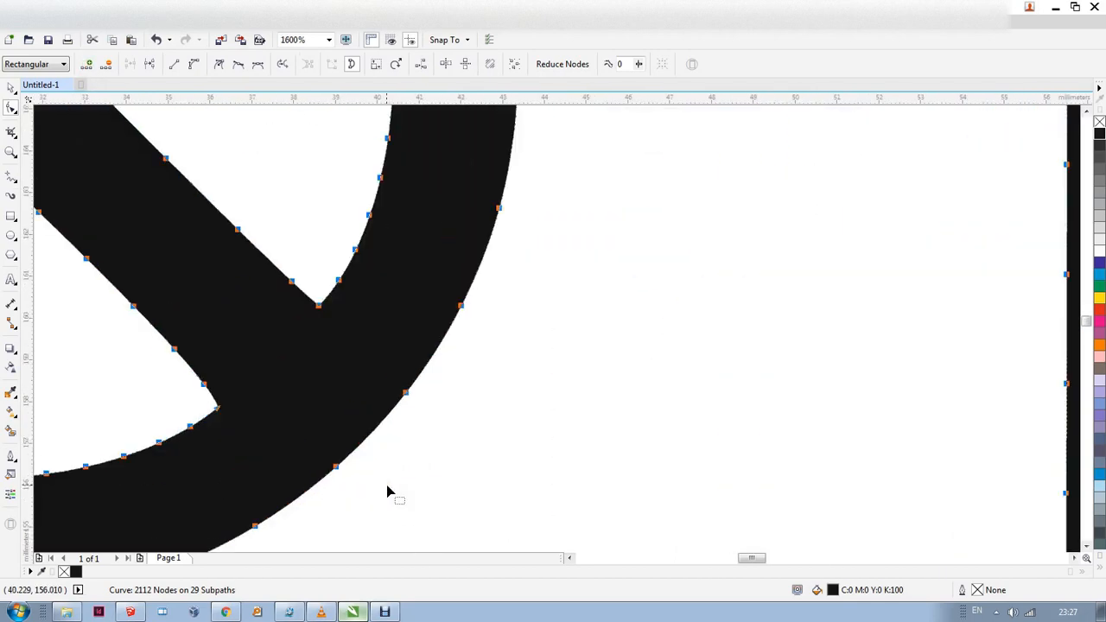
scroll(386, 485, down, 4)
scroll(845, 411, up, 2)
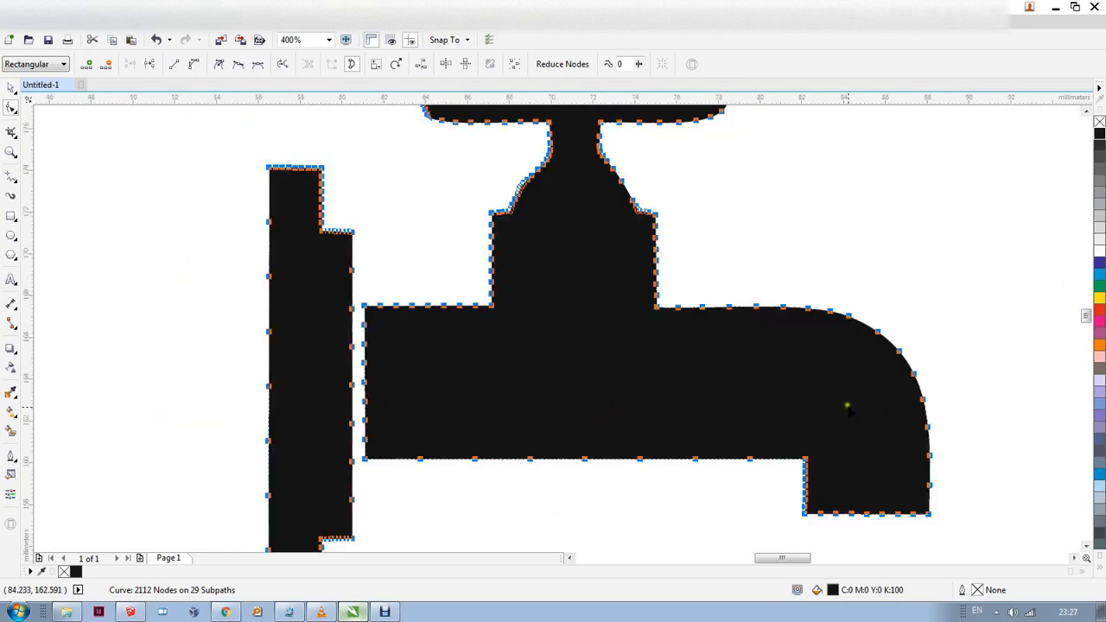
scroll(846, 410, down, 10)
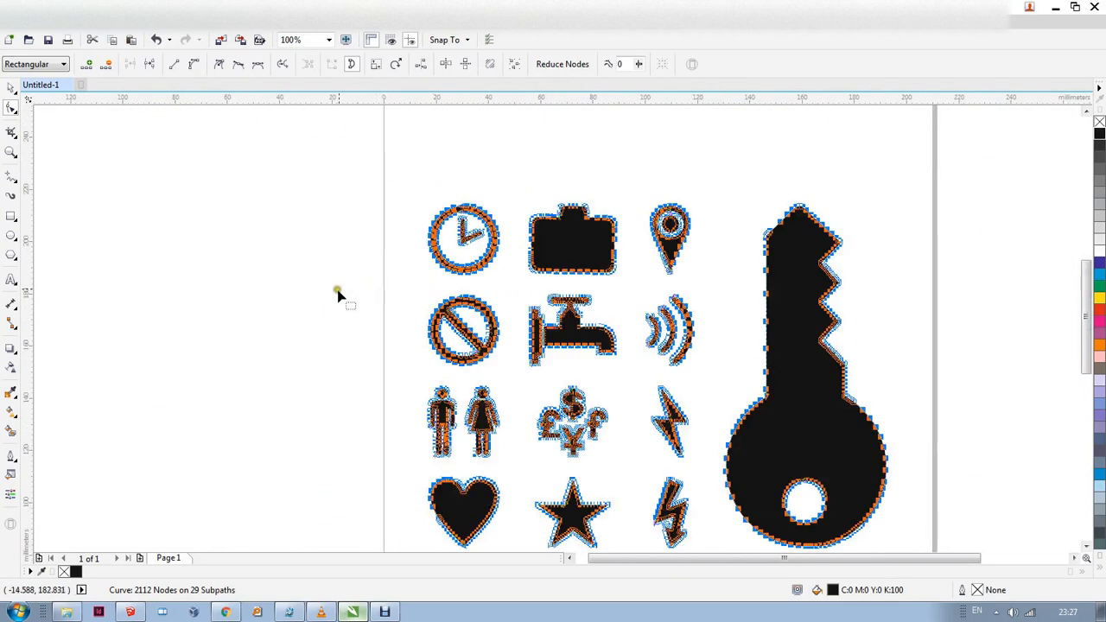
scroll(401, 234, up, 1)
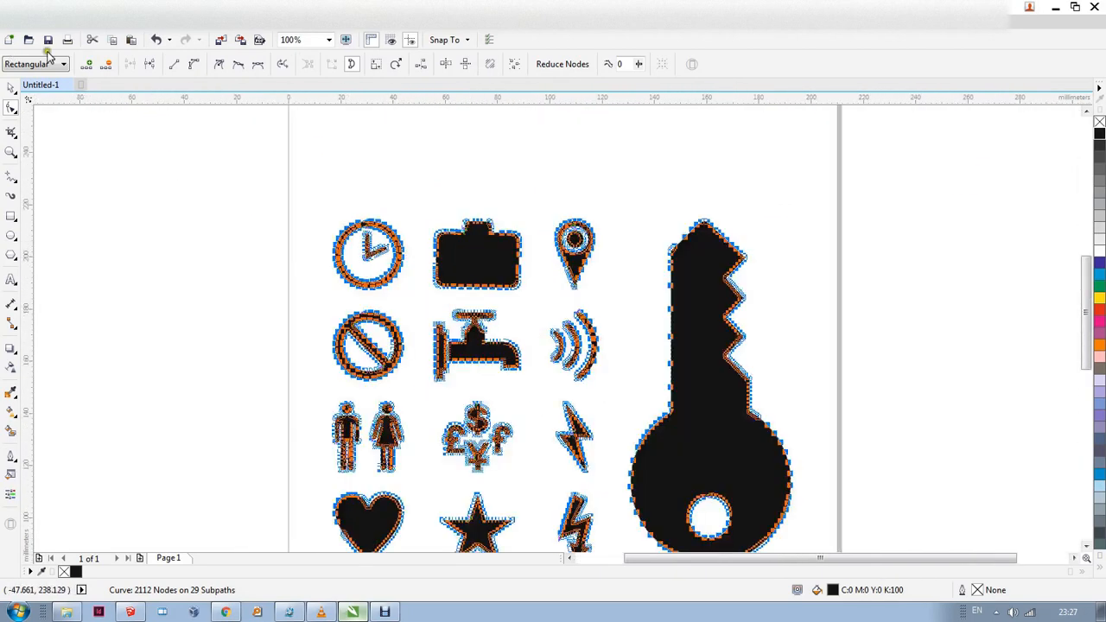
click(88, 64)
scroll(302, 240, down, 2)
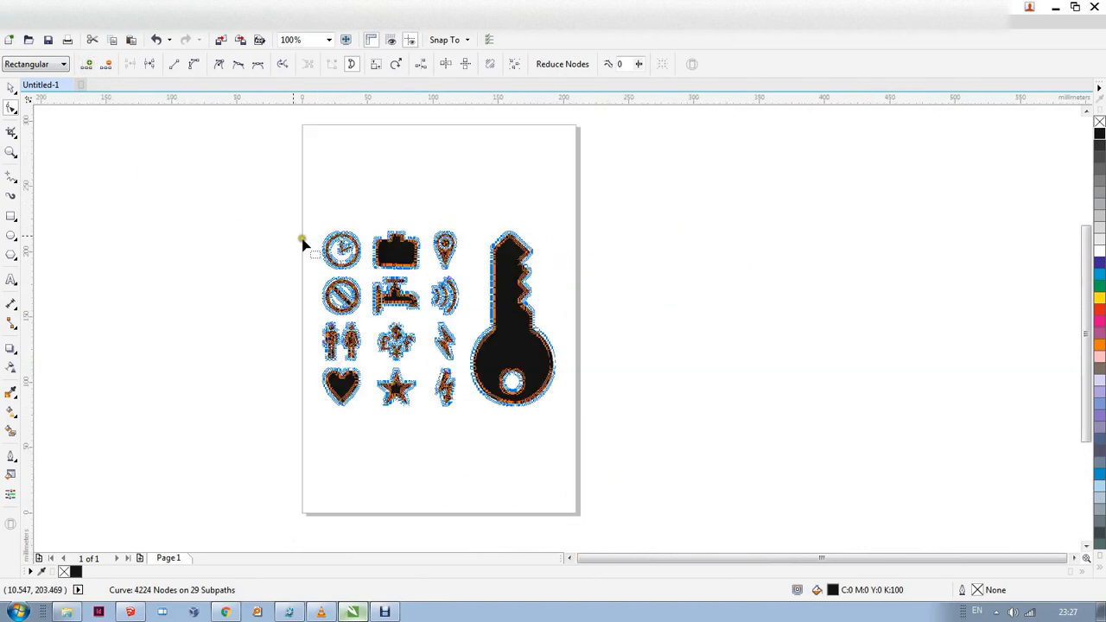
Export only the selected icon curve to the desktop as Tutorial in DXF - AutoCAD format, version AutoCAD 2008-2013, in centimeters
click(11, 87)
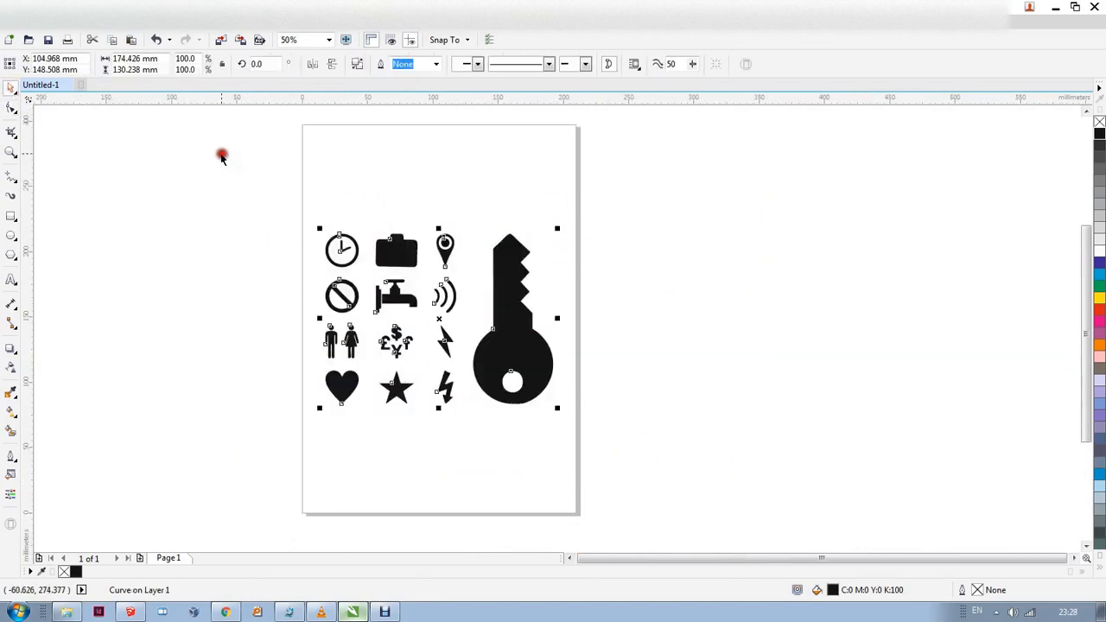
click(16, 29)
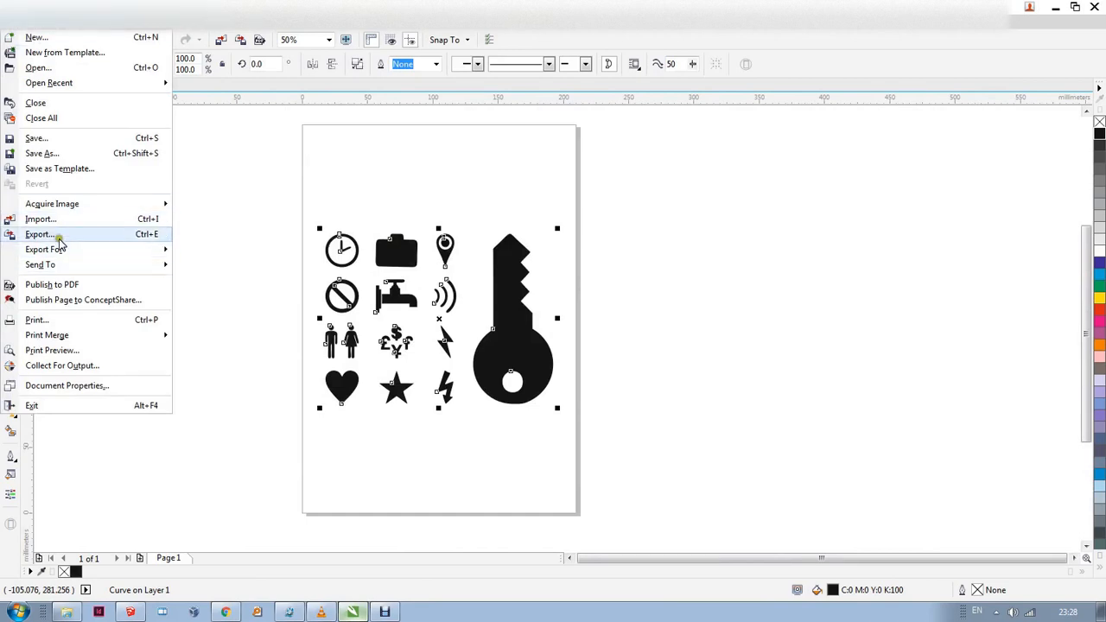
click(46, 236)
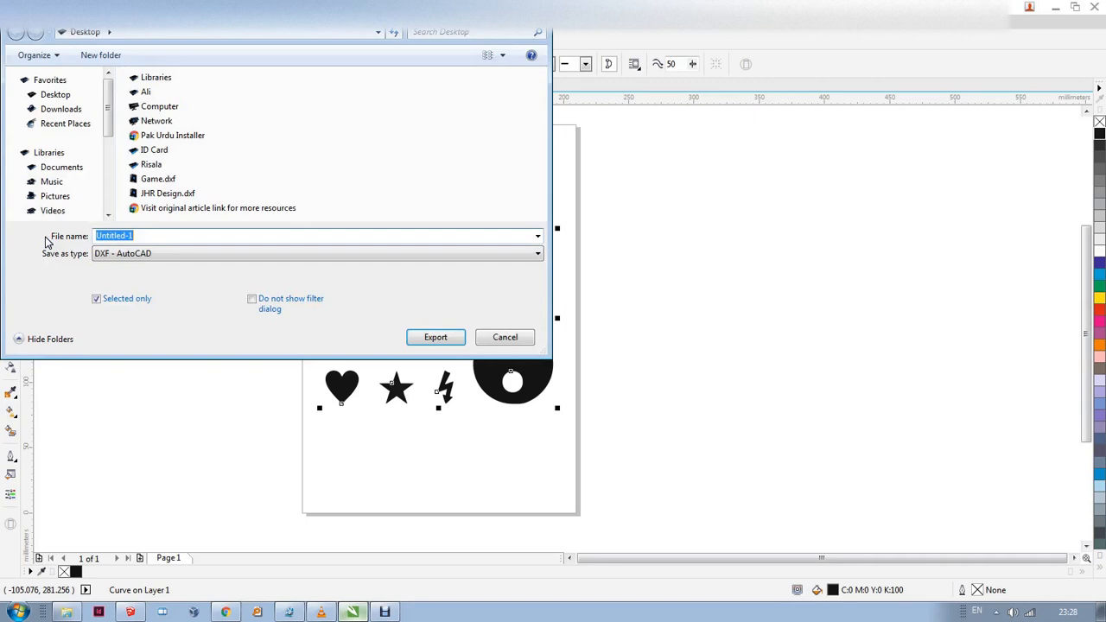
click(96, 300)
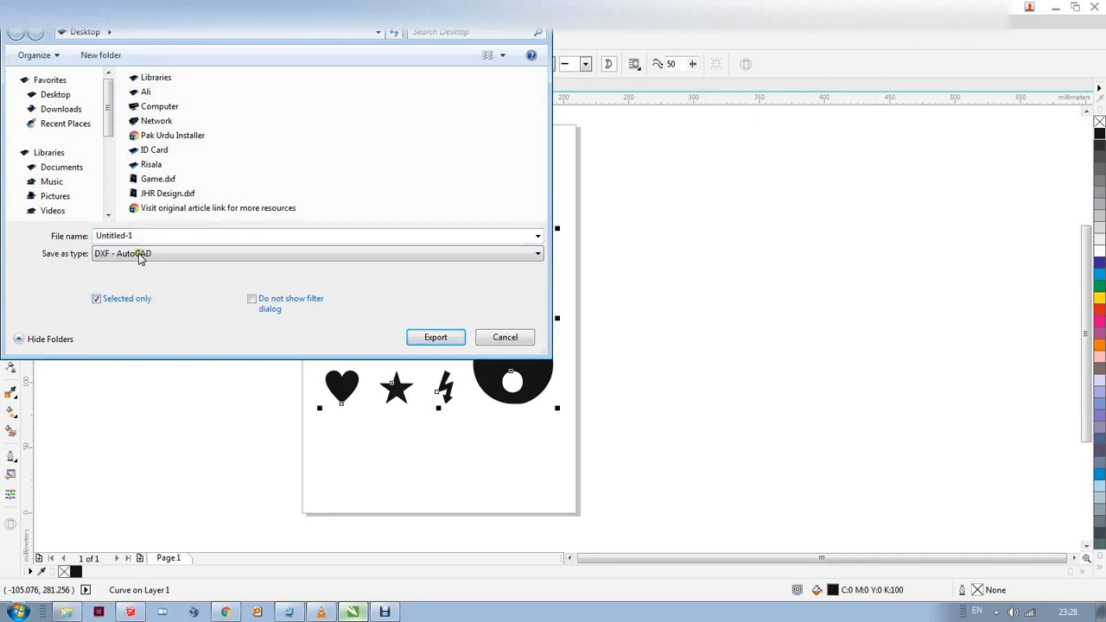
drag(172, 236, 9, 238)
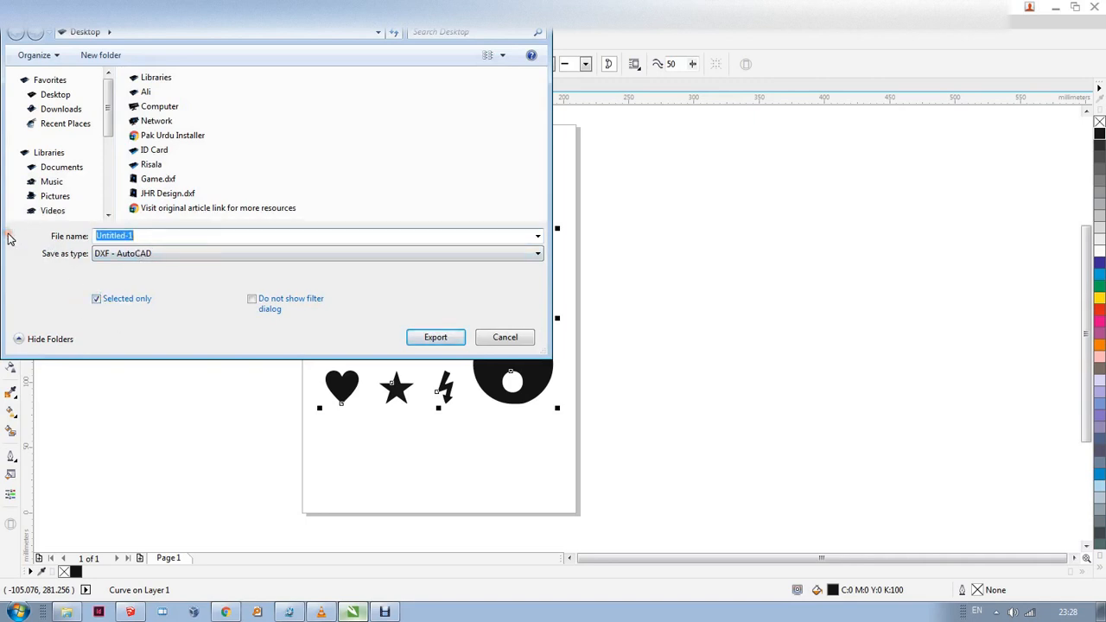
text(Tutorial)
click(119, 257)
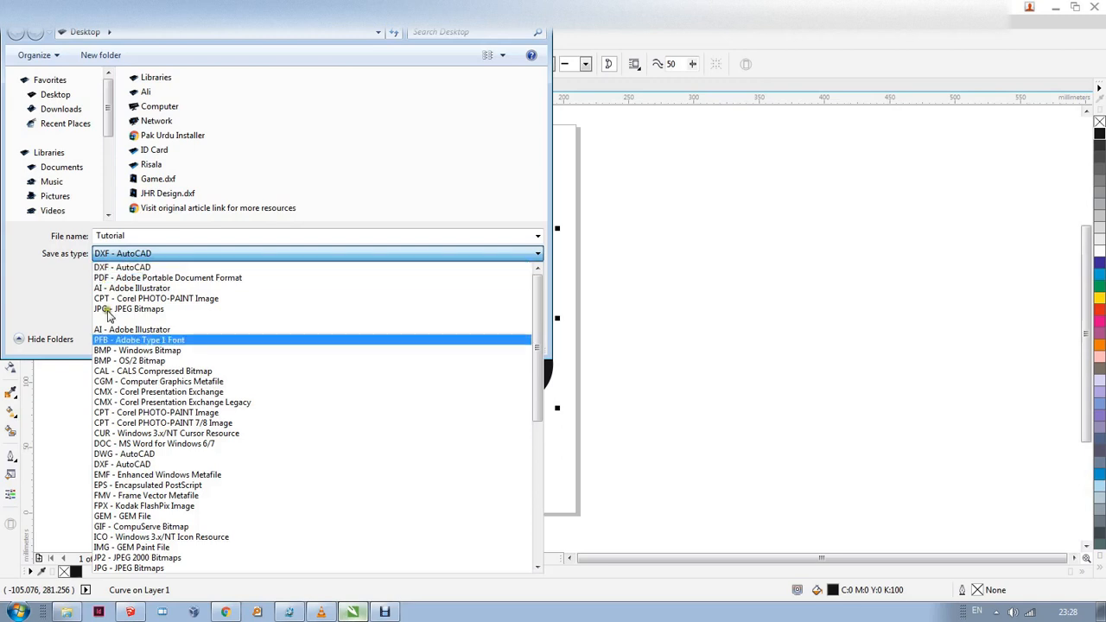
click(109, 464)
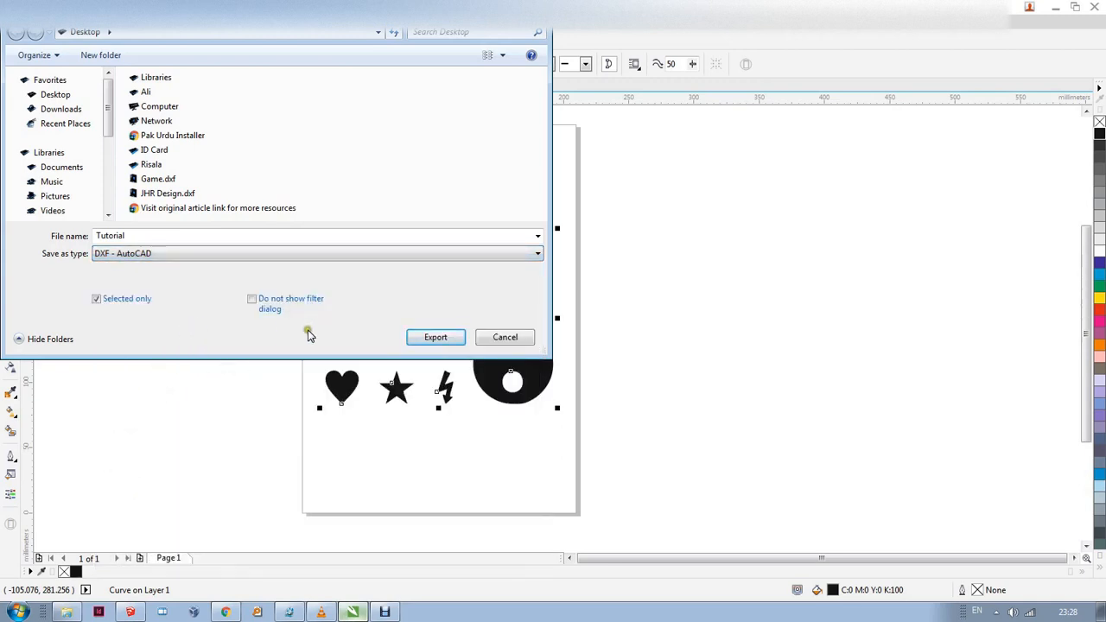
click(446, 342)
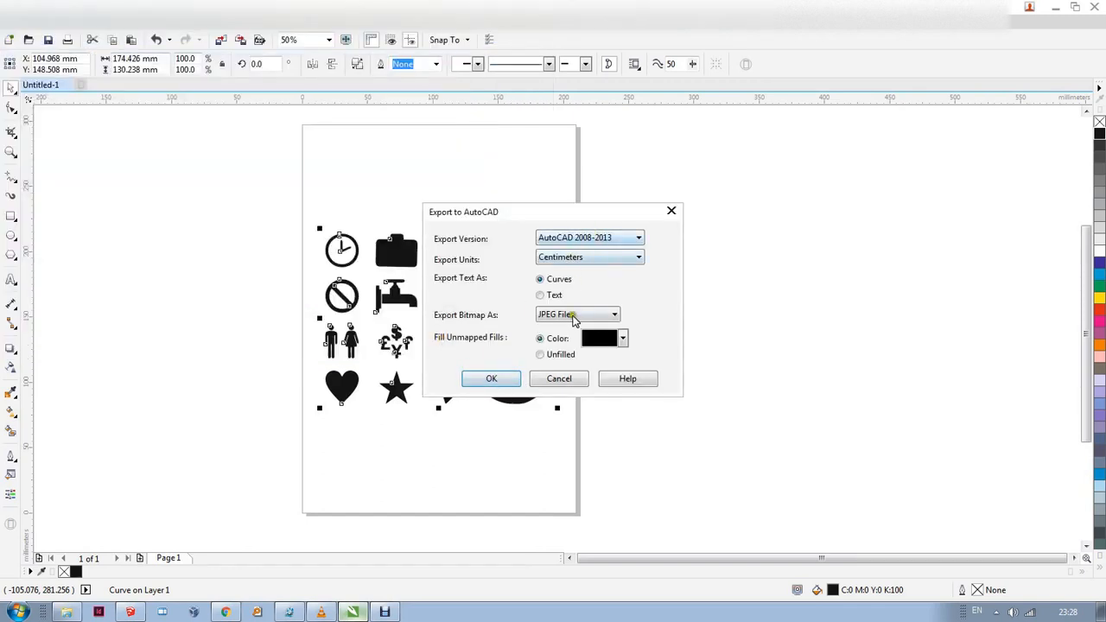
click(499, 381)
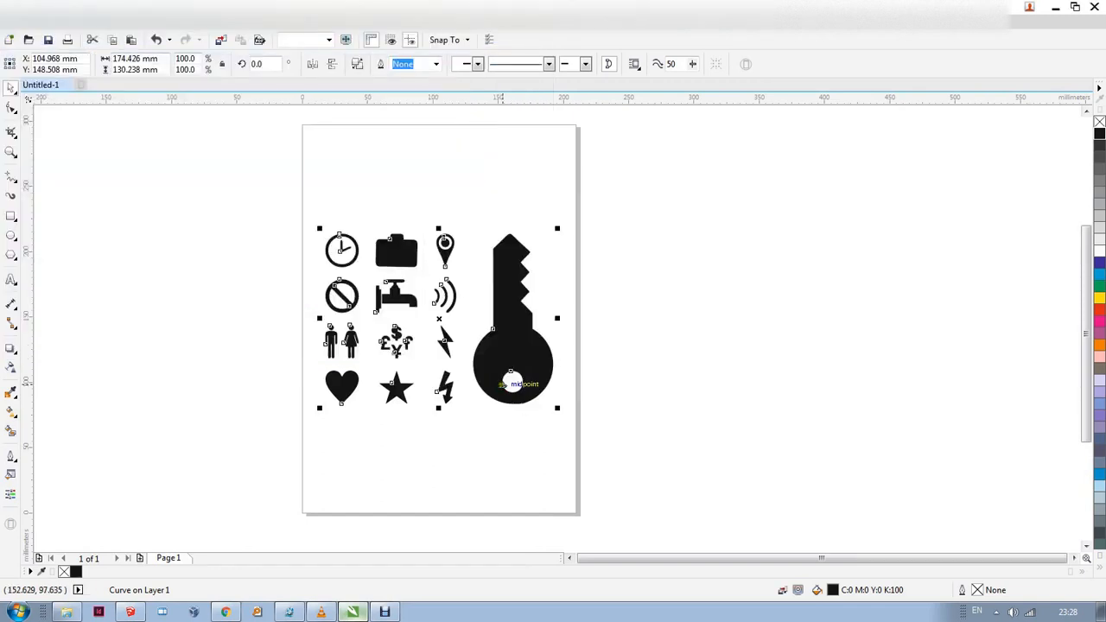
Switch to SketchUp and import Tutorial.dxf from the desktop as an AutoCAD file, closing the import report
click(131, 613)
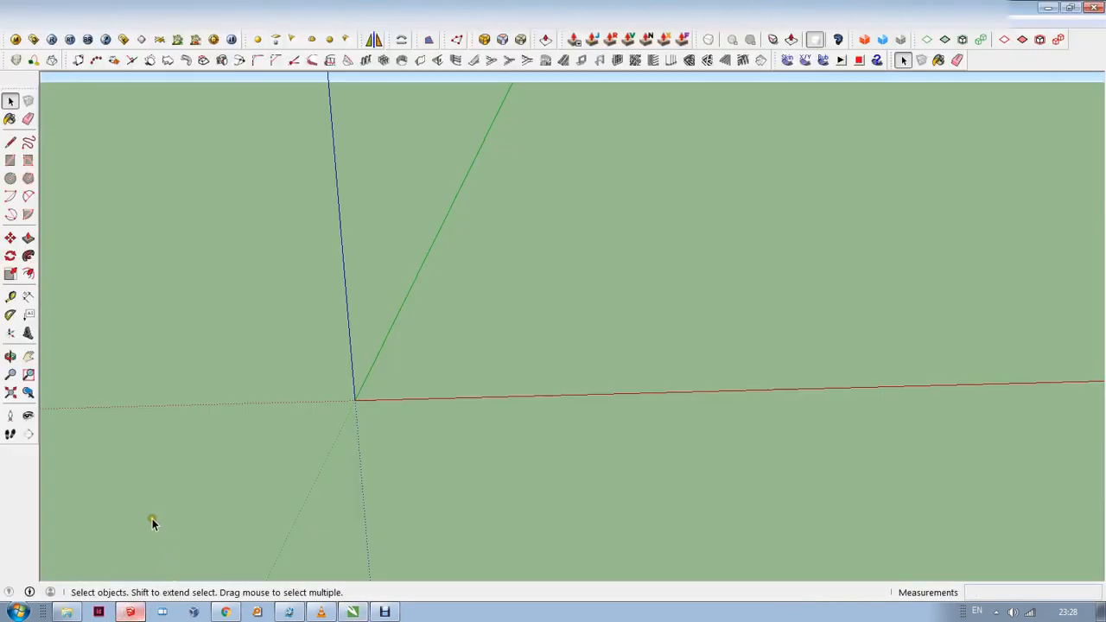
click(14, 20)
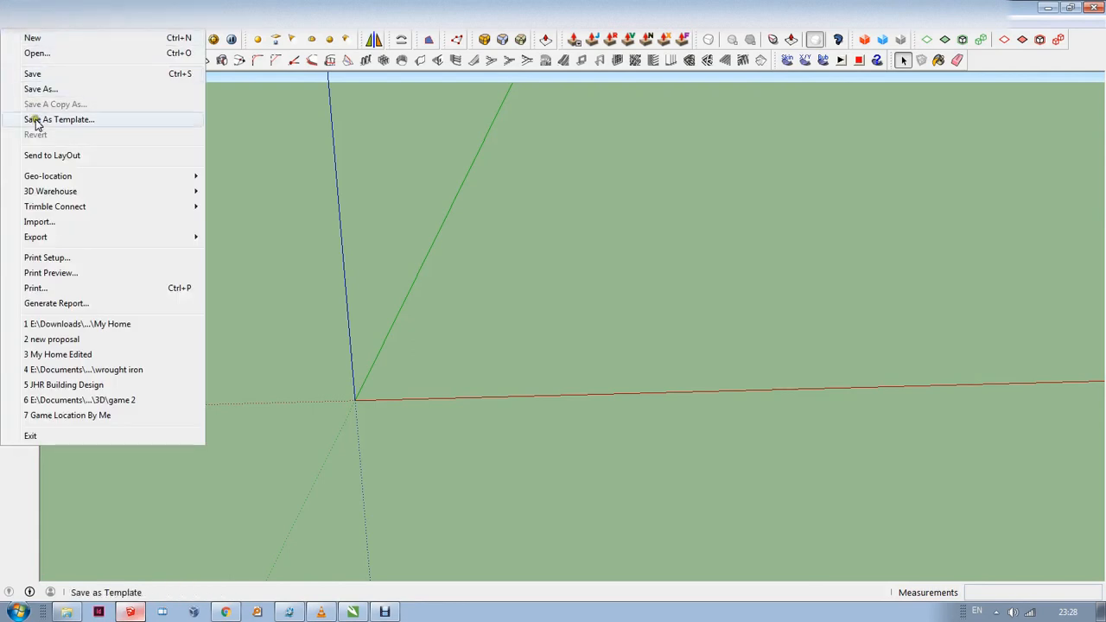
click(57, 223)
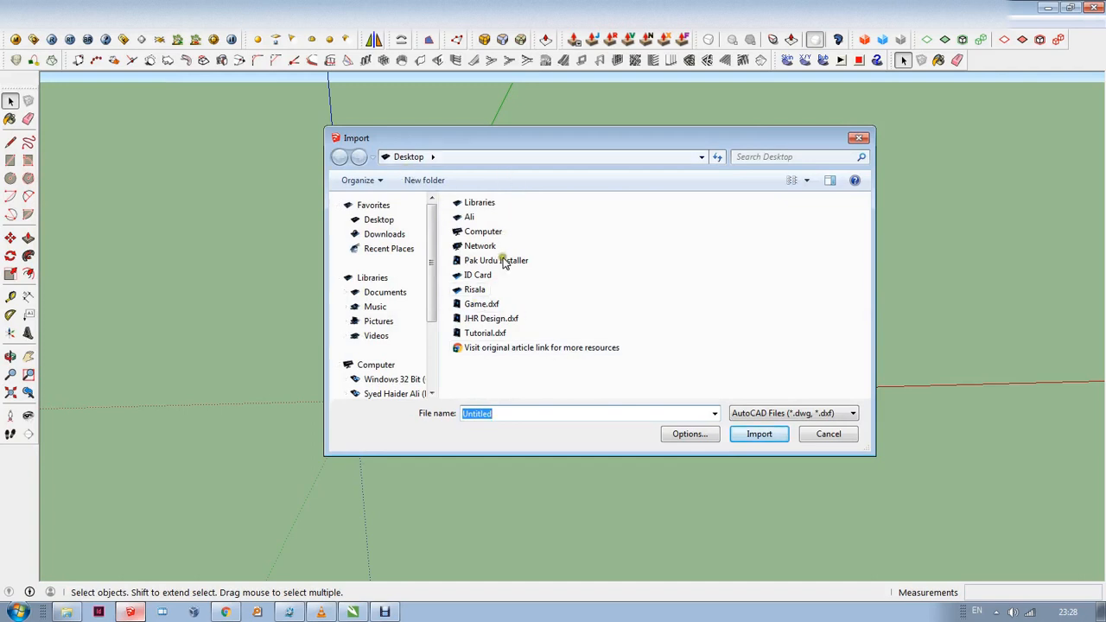
click(508, 335)
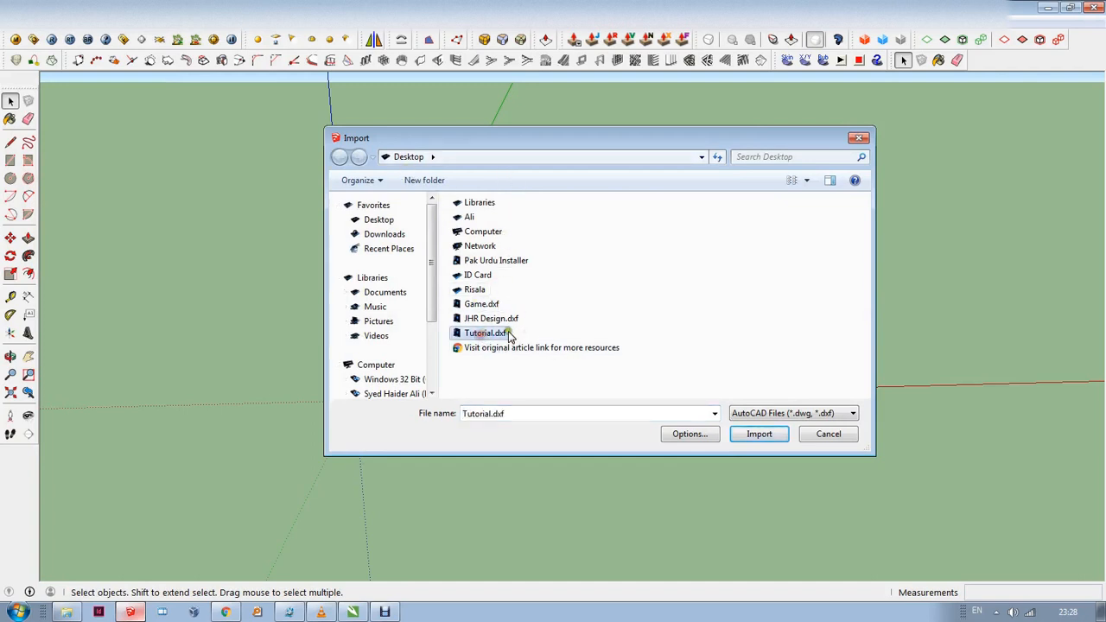
click(762, 437)
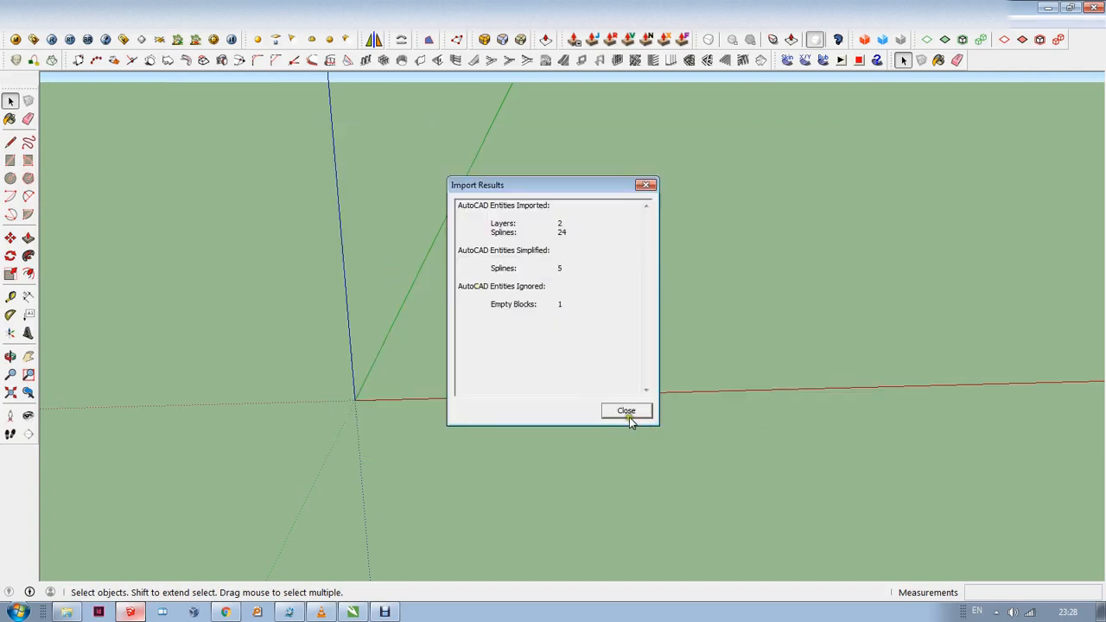
click(626, 412)
Examine the imported icon outlines, checking whether the areas inside the key outline have faces
scroll(377, 384, up, 3)
middle_drag(377, 384, 459, 496)
scroll(461, 497, up, 3)
scroll(28, 312, down, 2)
middle_drag(680, 460, 666, 481)
click(482, 387)
scroll(394, 337, up, 3)
click(706, 373)
click(724, 389)
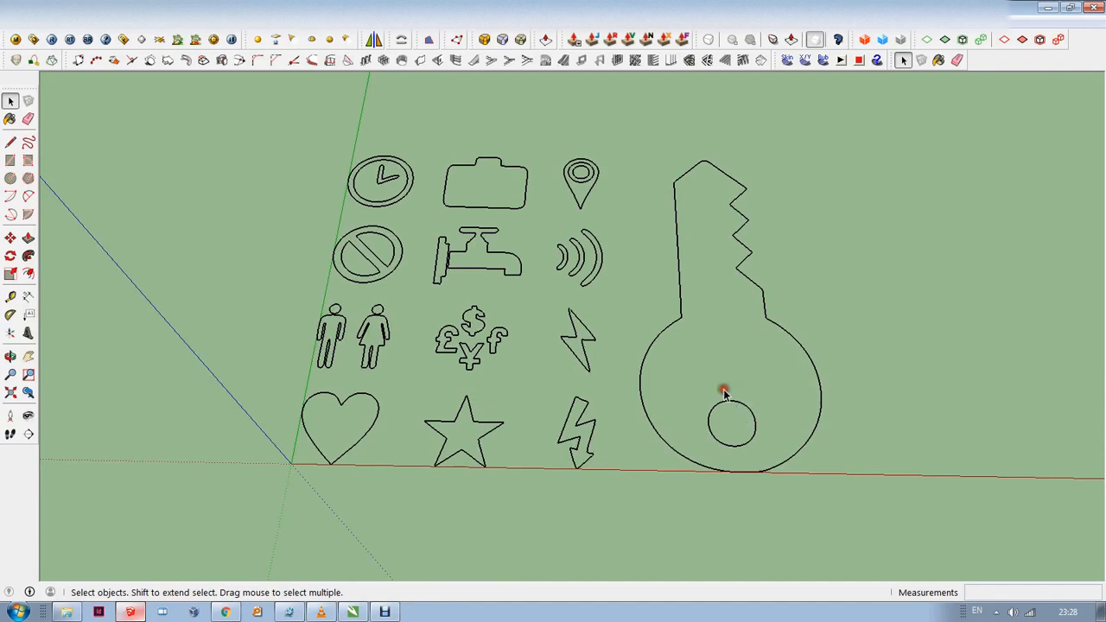
click(728, 401)
Select all the imported icon outlines and generate faces inside them
click(846, 389)
drag(882, 488, 247, 101)
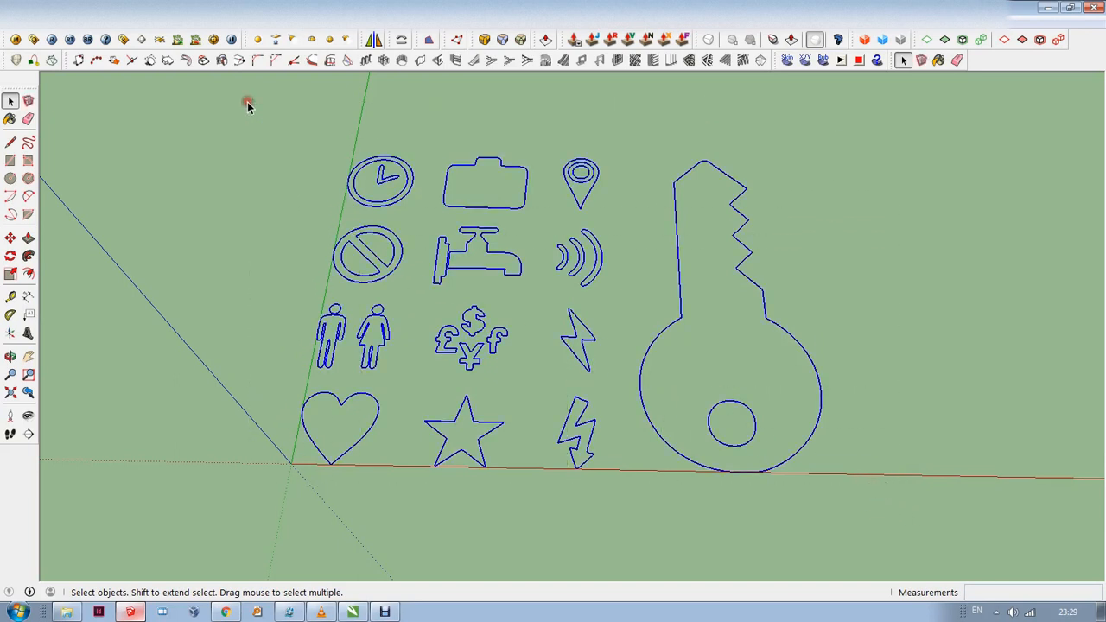
click(429, 40)
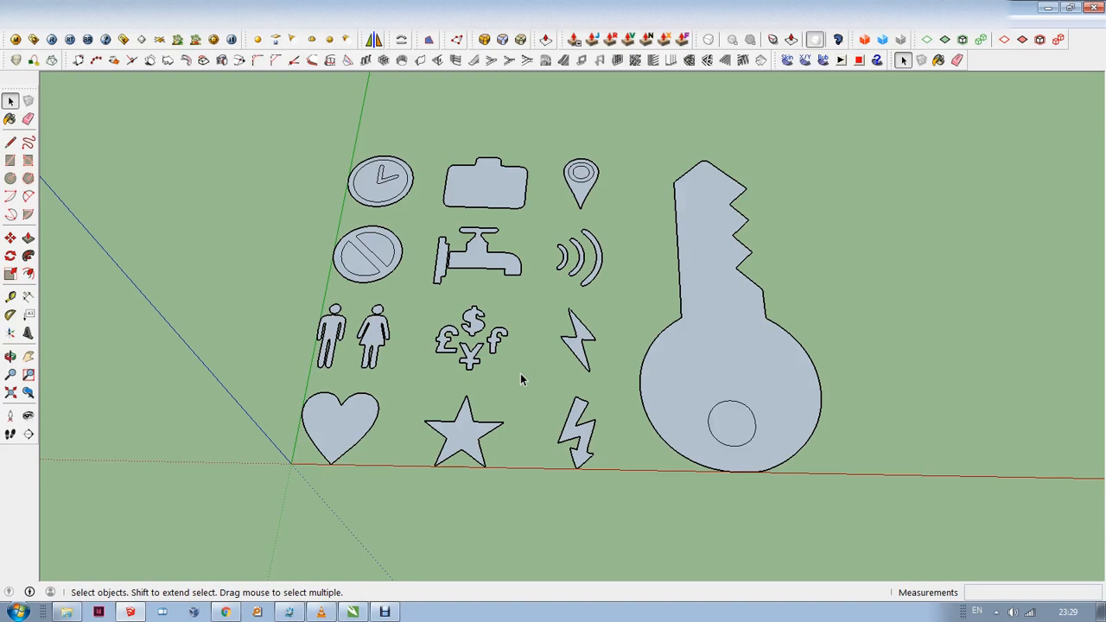
Delete the faces filling the key's hole, the prohibition sign's two openings and the clock's dial
click(734, 432)
key(Delete)
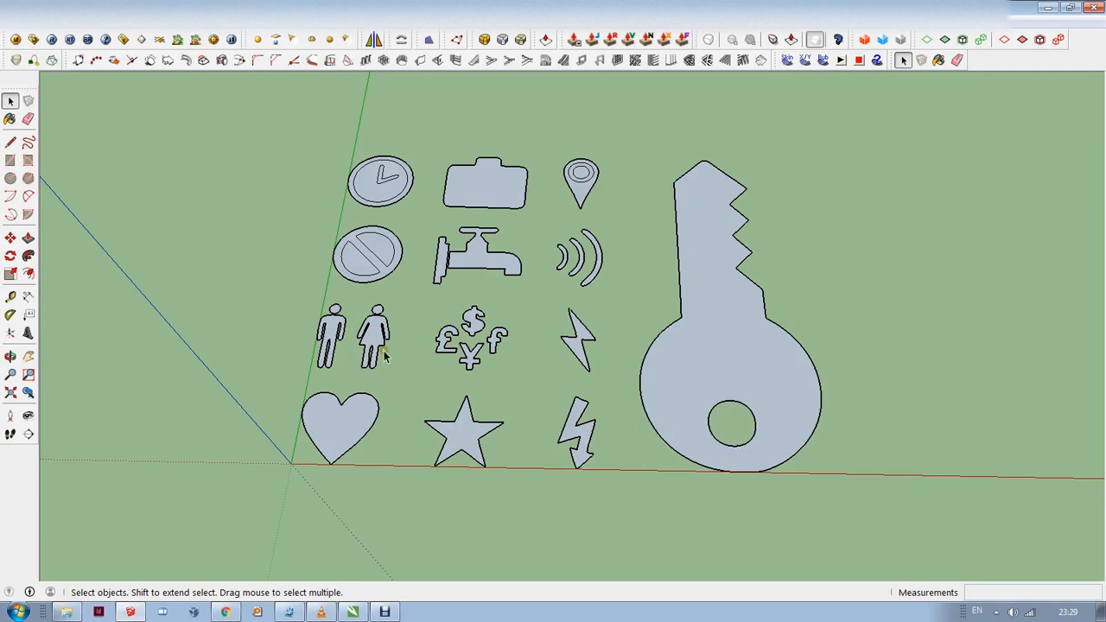
click(359, 271)
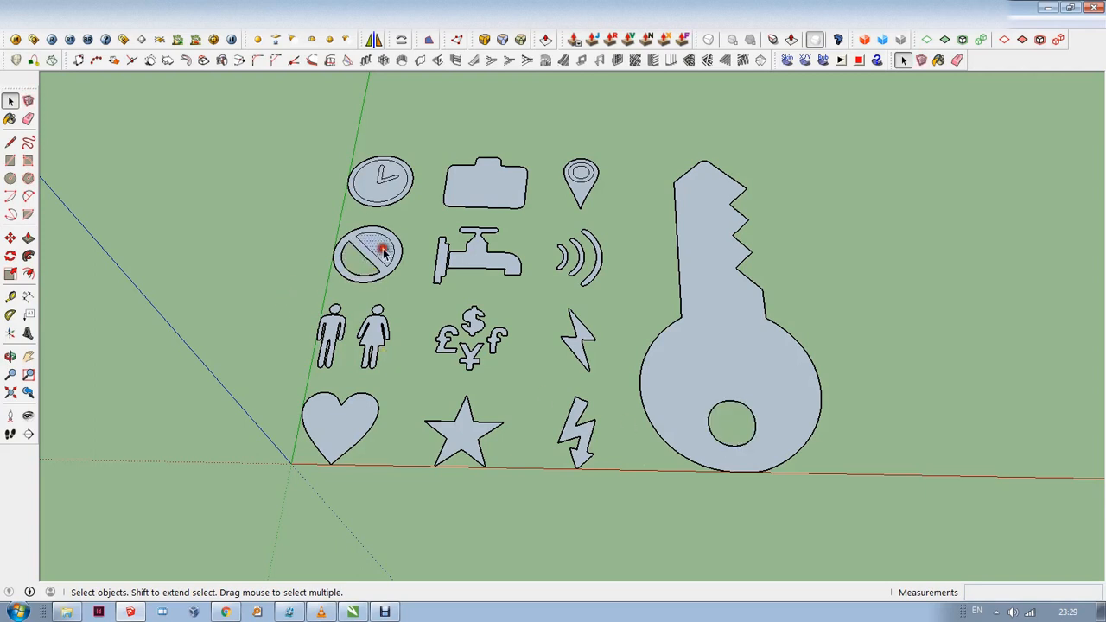
click(384, 192)
Delete the ring-shaped face between the two circles of the location pin icon
click(642, 173)
scroll(548, 141, up, 6)
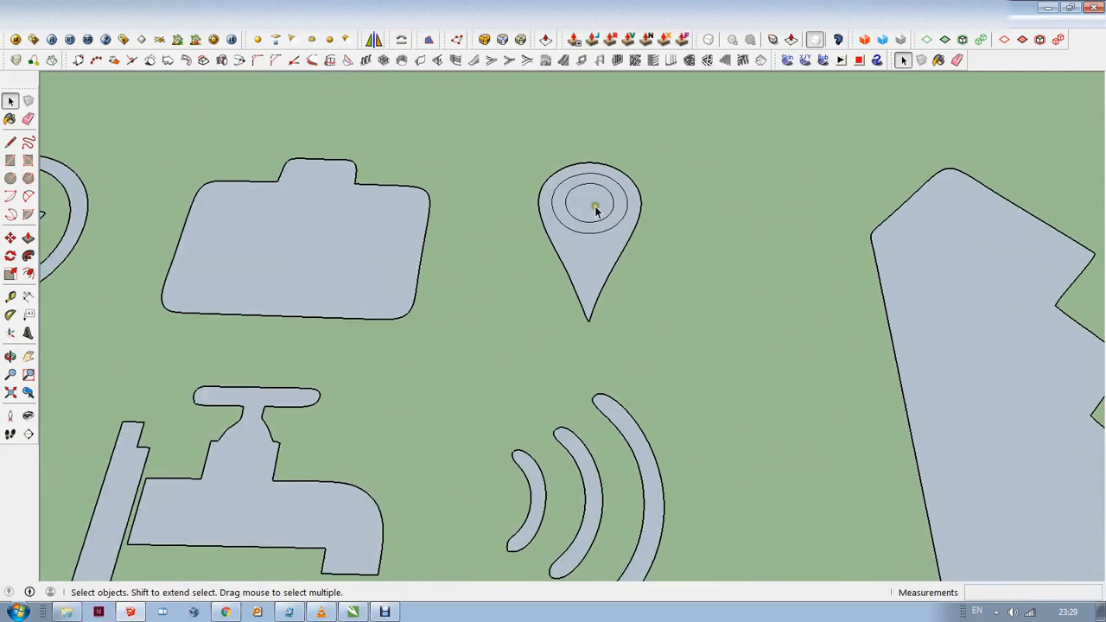
click(568, 227)
key(Delete)
scroll(550, 164, down, 3)
scroll(558, 184, down, 4)
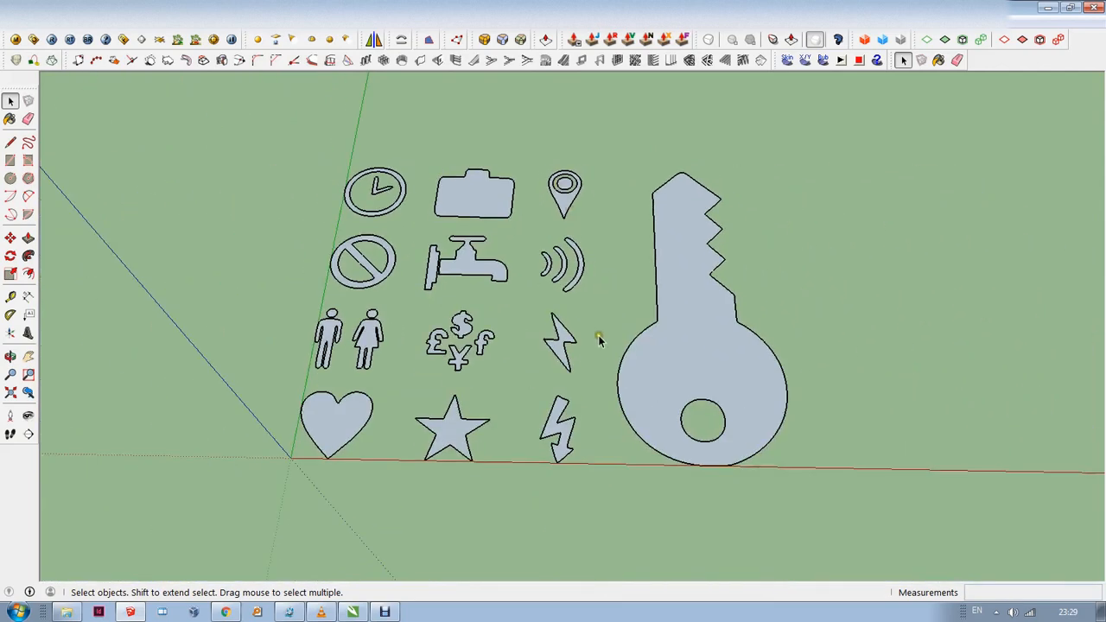
Extrude the key's face 10" upward with Push/Pull, undoing a first freehand pull
middle_drag(522, 375, 559, 300)
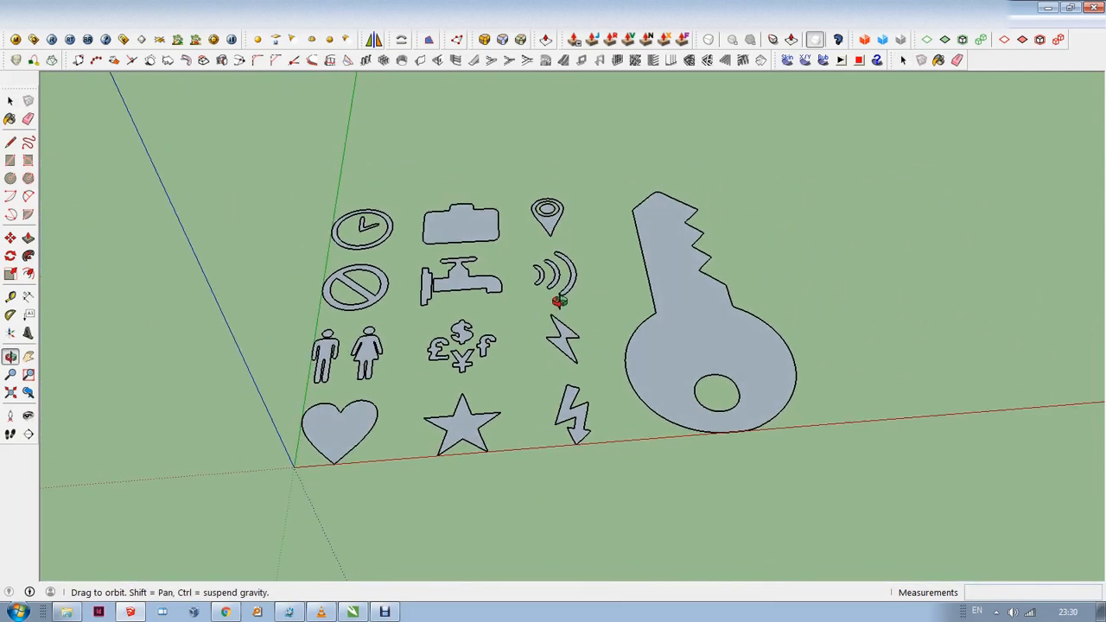
click(673, 335)
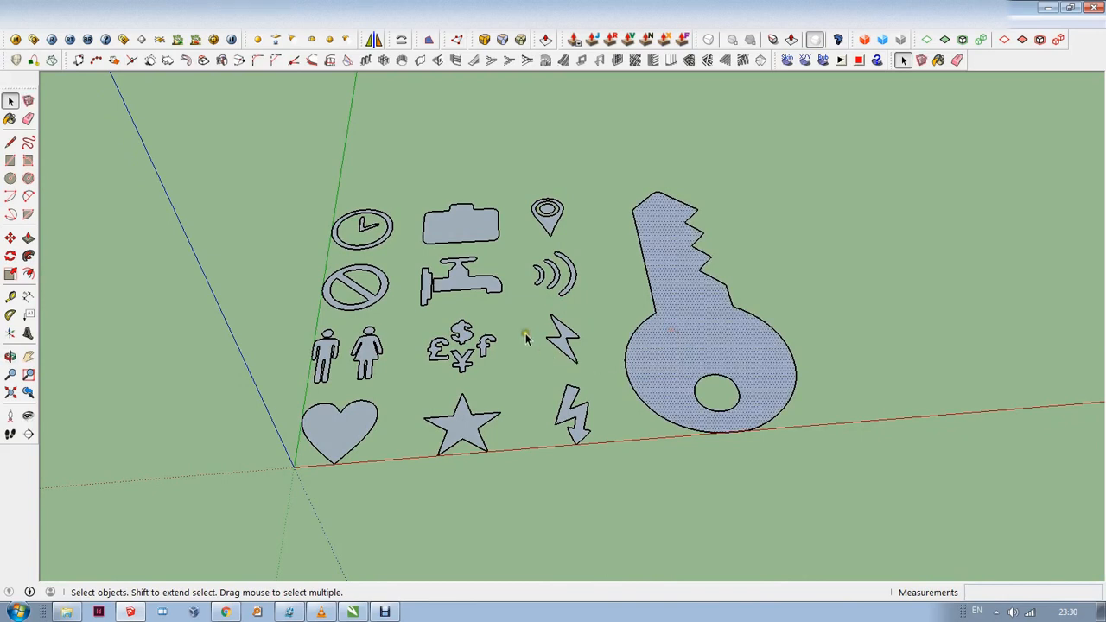
middle_drag(525, 339, 654, 328)
scroll(570, 338, up, 3)
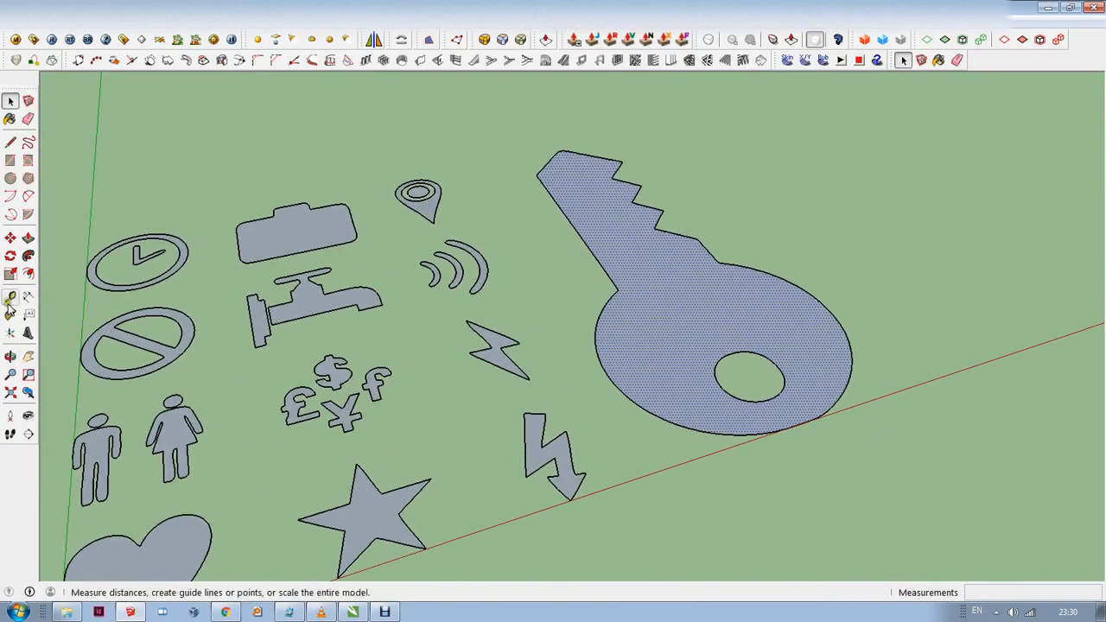
click(28, 237)
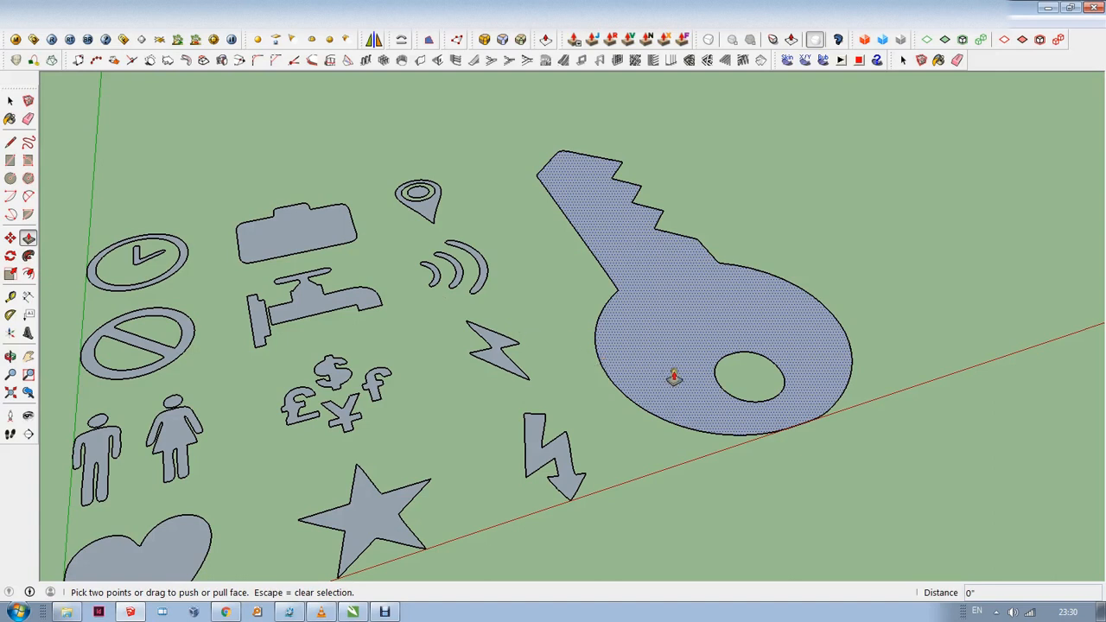
drag(658, 377, 664, 327)
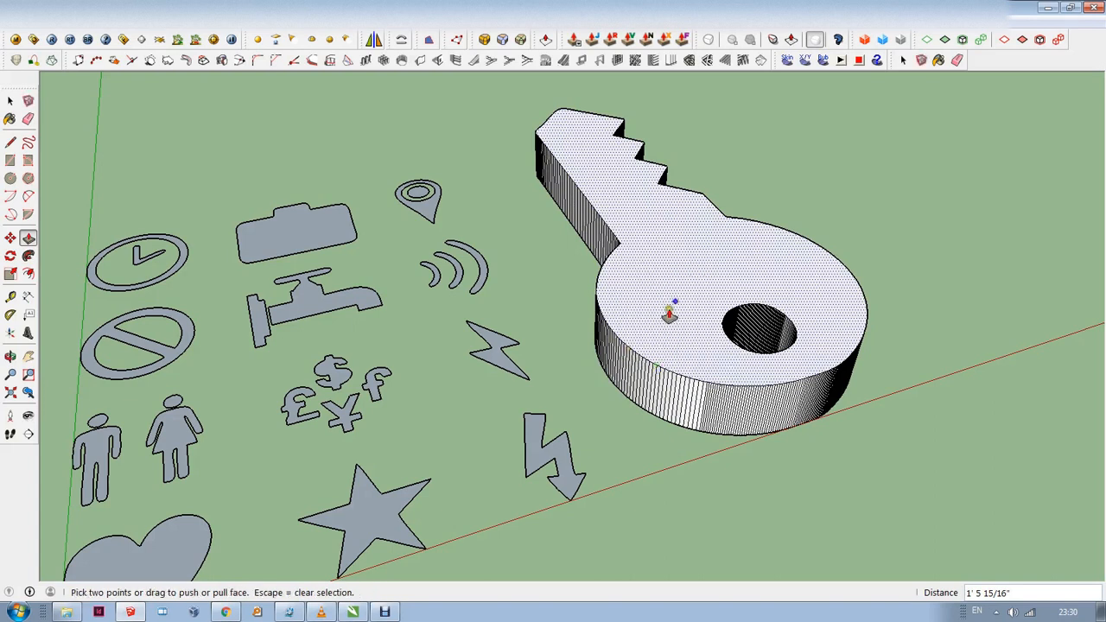
key(ctrl+z)
click(651, 387)
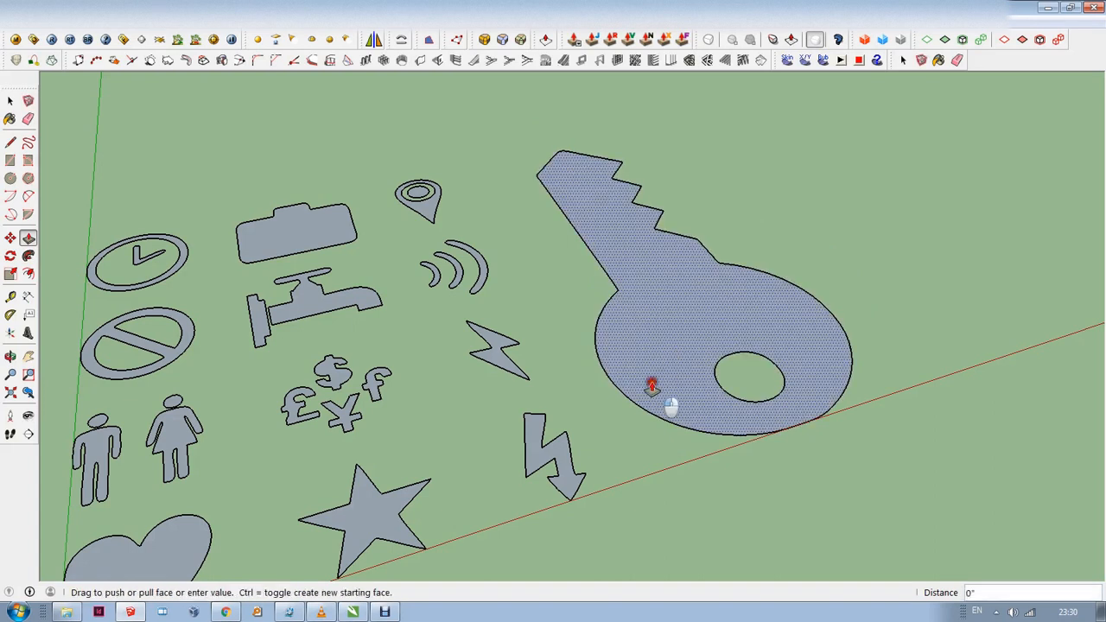
drag(652, 387, 494, 358)
Extrude the location pin's centre circle and outer body 10" upward, level with the key's top face
scroll(405, 170, up, 3)
scroll(405, 170, up, 2)
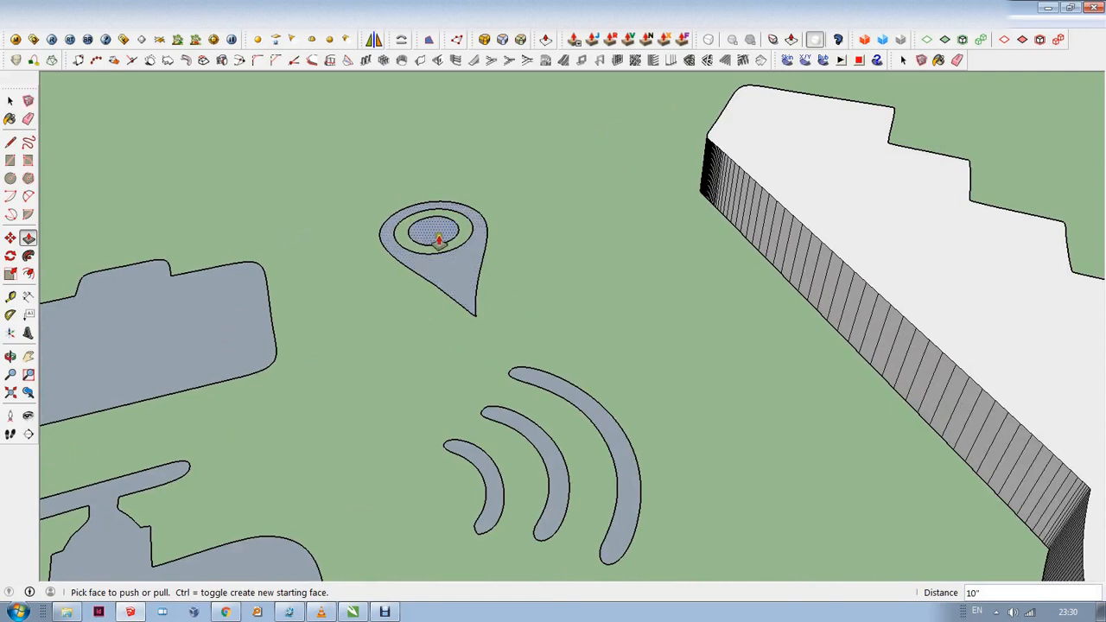
drag(438, 240, 785, 173)
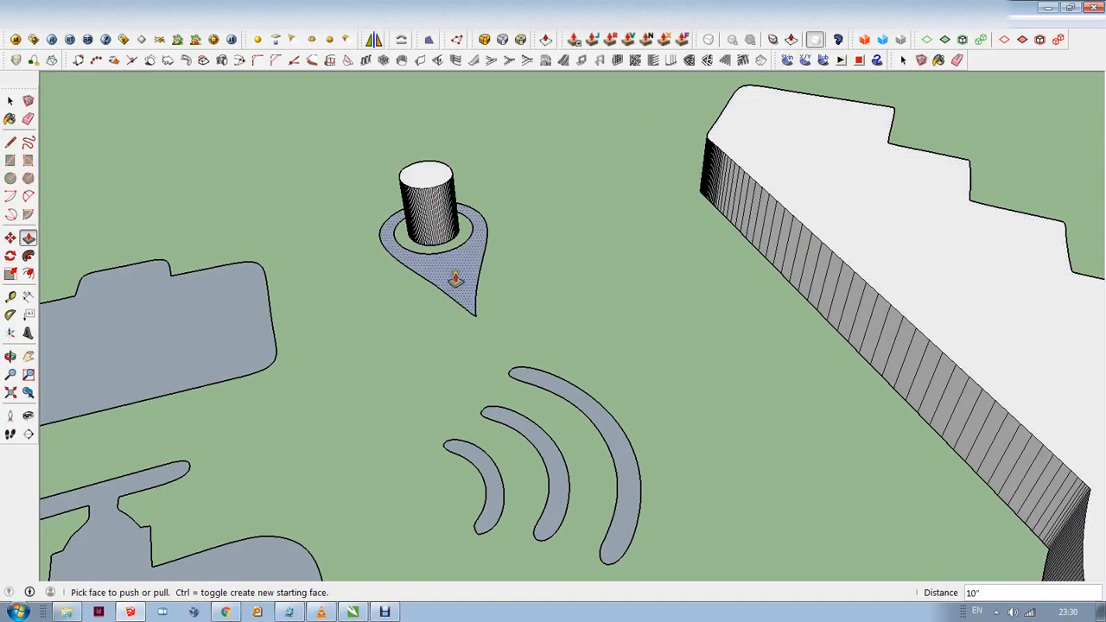
drag(454, 277, 817, 215)
Extrude the three arcs of the signal icon 10" upward to match the height of the key
scroll(424, 217, down, 2)
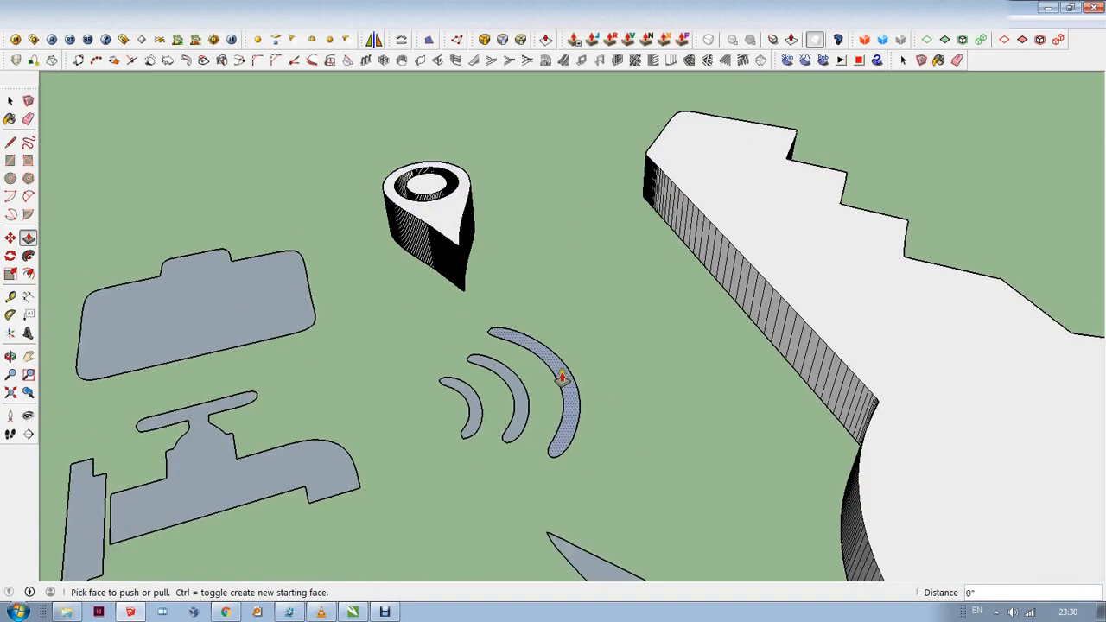
drag(561, 377, 835, 308)
drag(517, 395, 563, 359)
drag(454, 405, 545, 324)
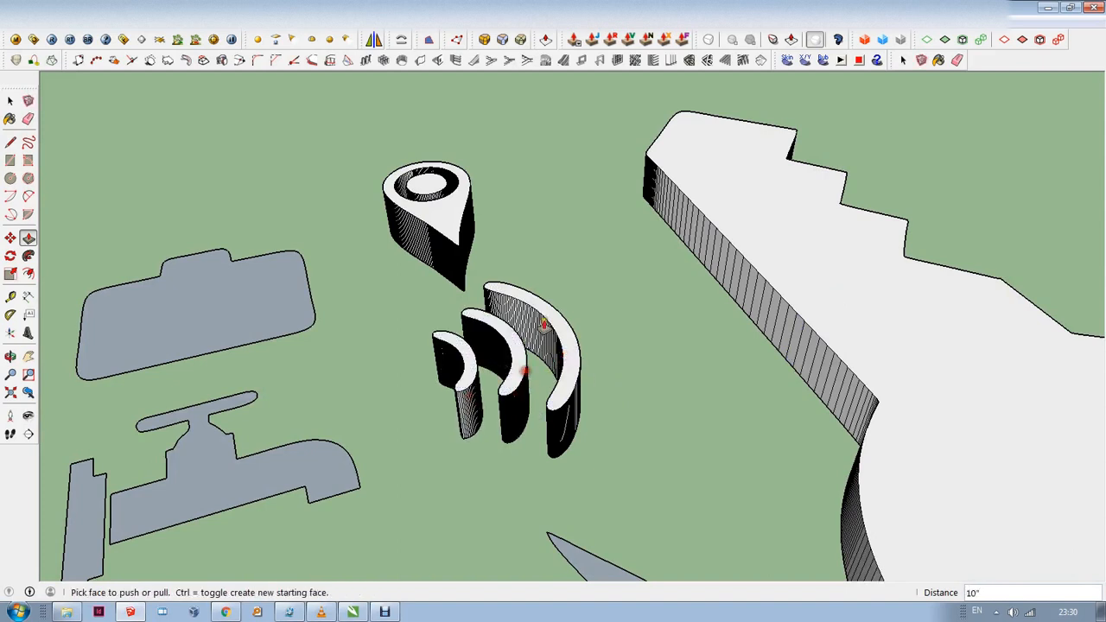
Extrude the briefcase and both parts of the tap icon 10" upward to match the finished icons
scroll(544, 324, down, 1)
drag(322, 294, 438, 227)
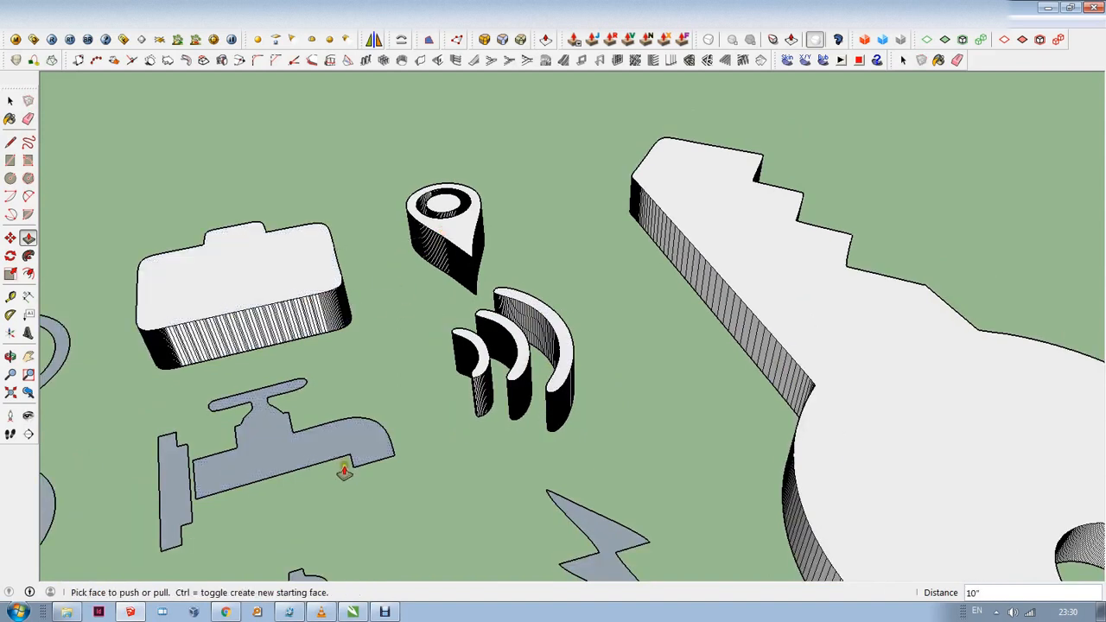
drag(349, 464, 461, 350)
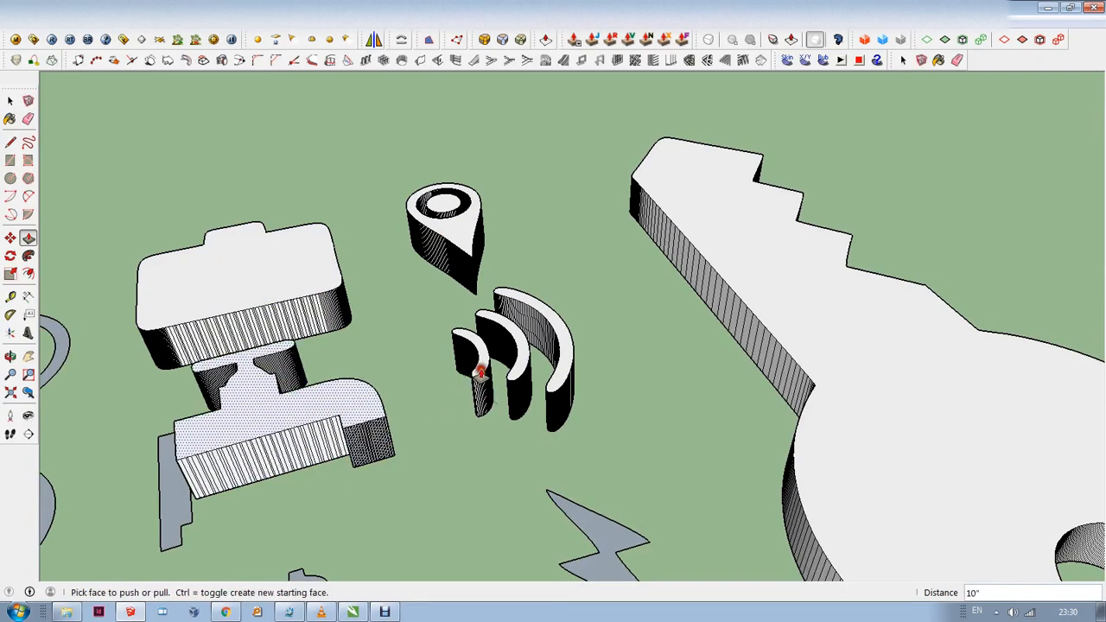
scroll(448, 367, down, 2)
scroll(242, 445, up, 3)
drag(257, 450, 501, 403)
Extrude the clock icon's outer ring and its hands 10" upward to the same height as the other icons
scroll(277, 332, down, 1)
scroll(182, 321, up, 1)
drag(204, 333, 365, 287)
scroll(130, 324, up, 3)
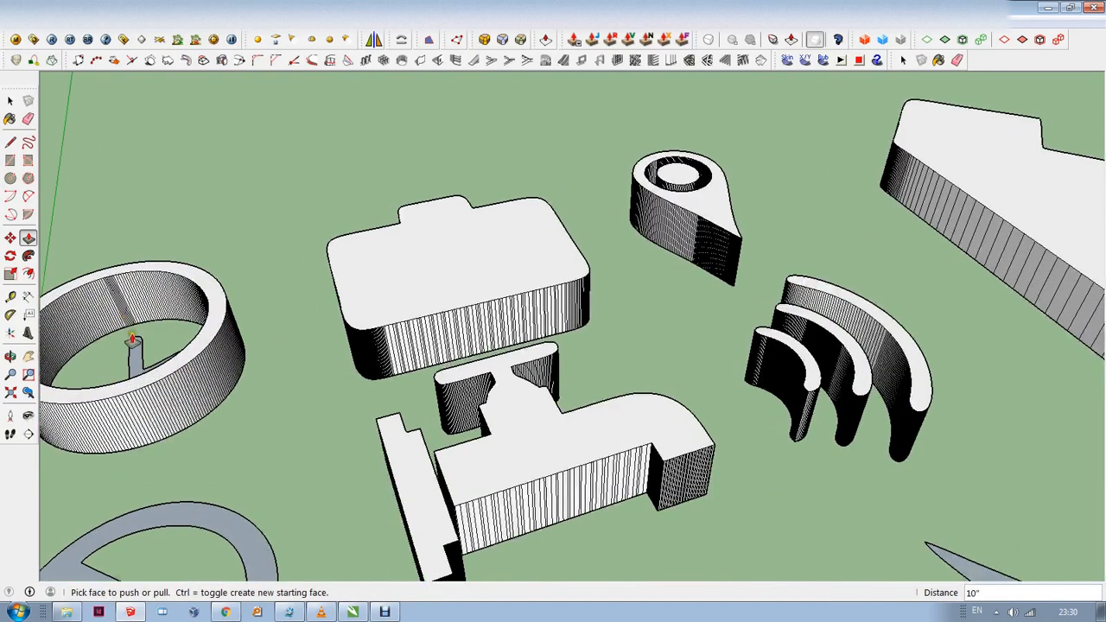
click(138, 355)
click(226, 288)
scroll(328, 357, down, 3)
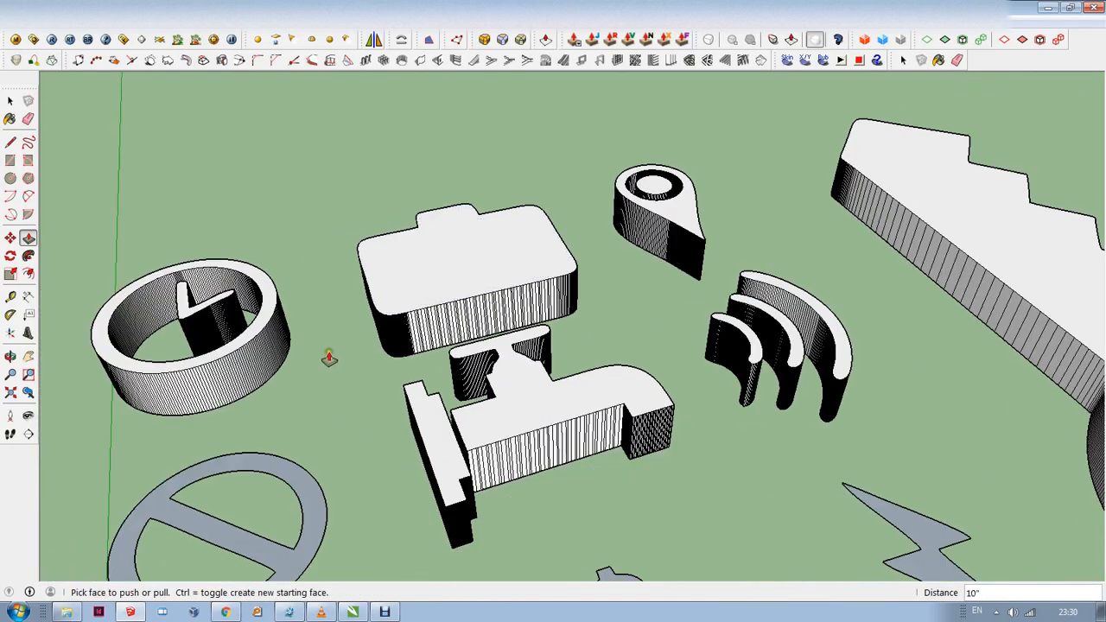
Extrude the prohibition sign's ring and diagonal bar 10" upward, level with the finished icons
click(319, 501)
click(429, 458)
scroll(338, 353, down, 4)
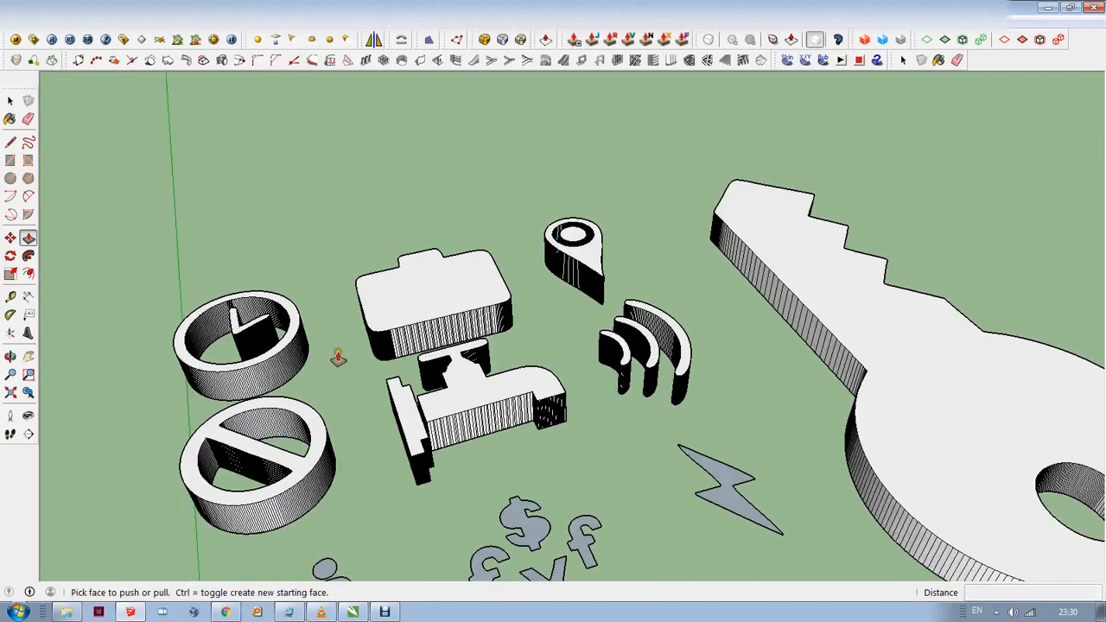
scroll(331, 363, down, 4)
scroll(327, 540, up, 2)
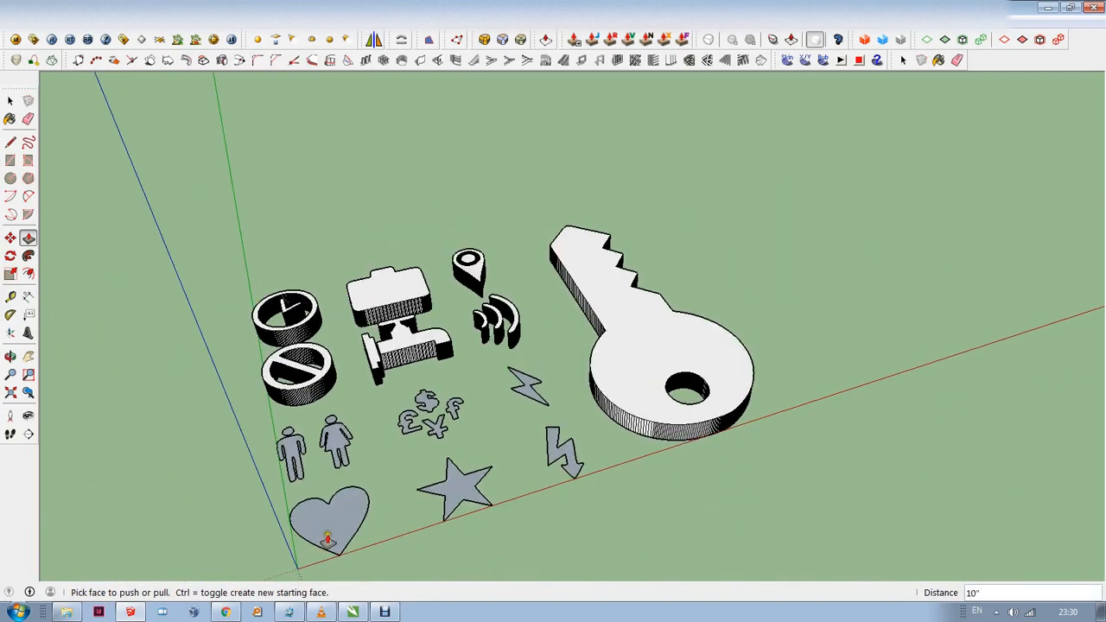
Extrude the heads and bodies of the man and woman figures 10" upward, level with the other icons
scroll(289, 445, up, 5)
click(299, 440)
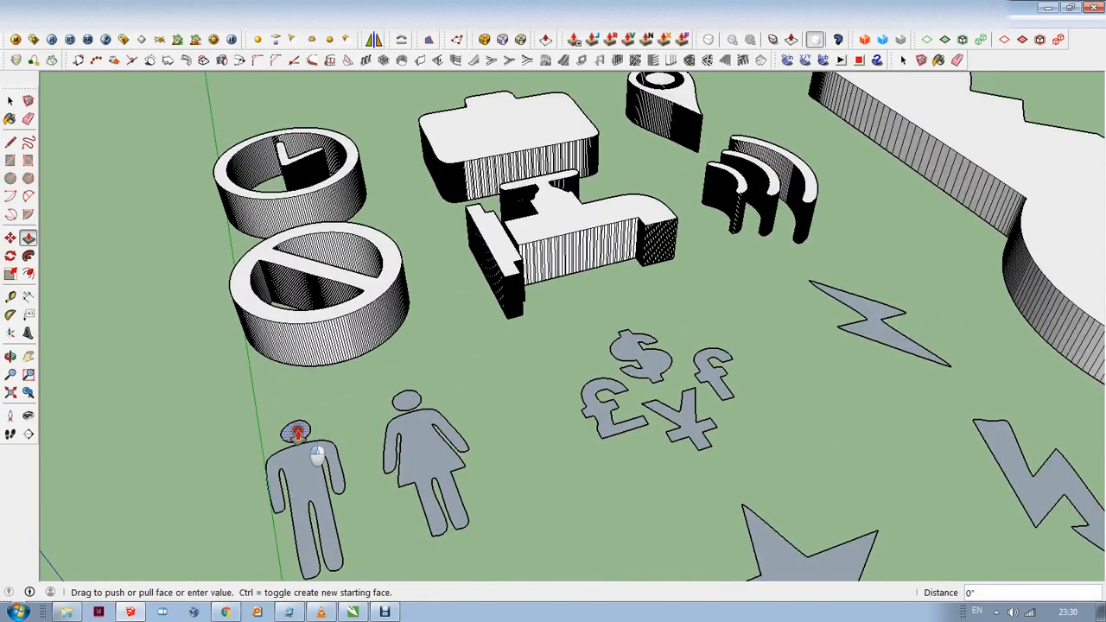
click(318, 328)
click(404, 401)
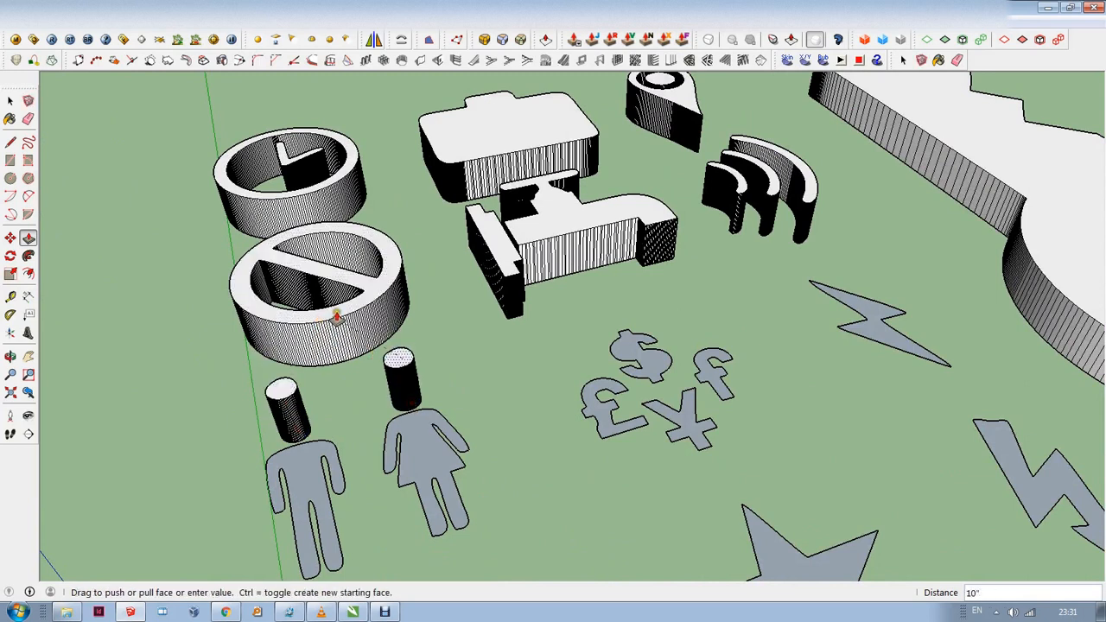
click(338, 322)
click(409, 432)
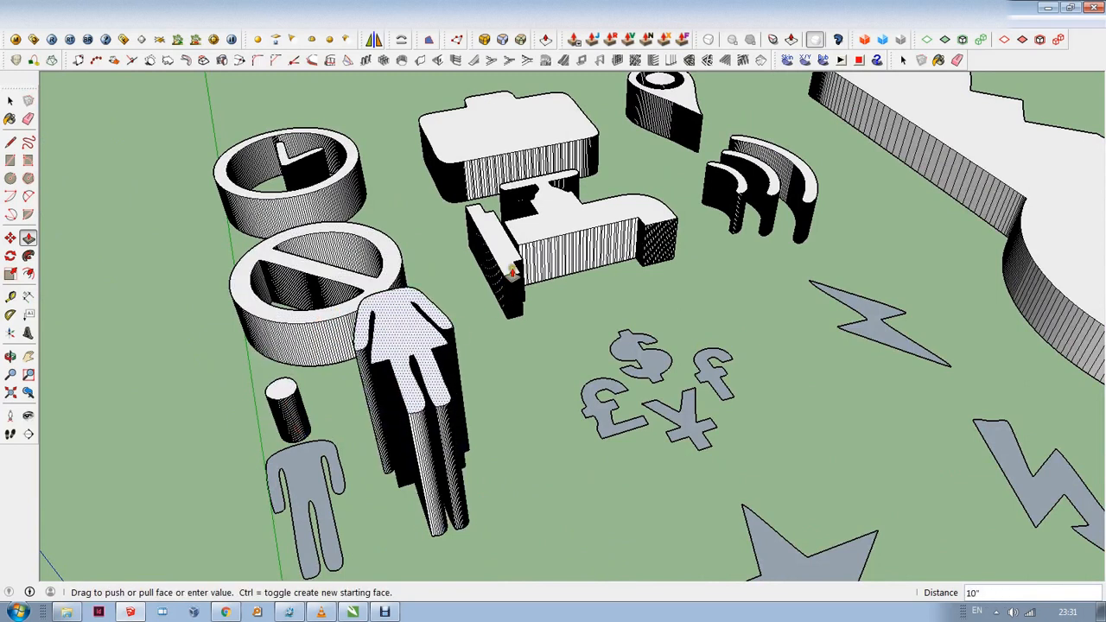
click(513, 265)
click(291, 492)
click(393, 423)
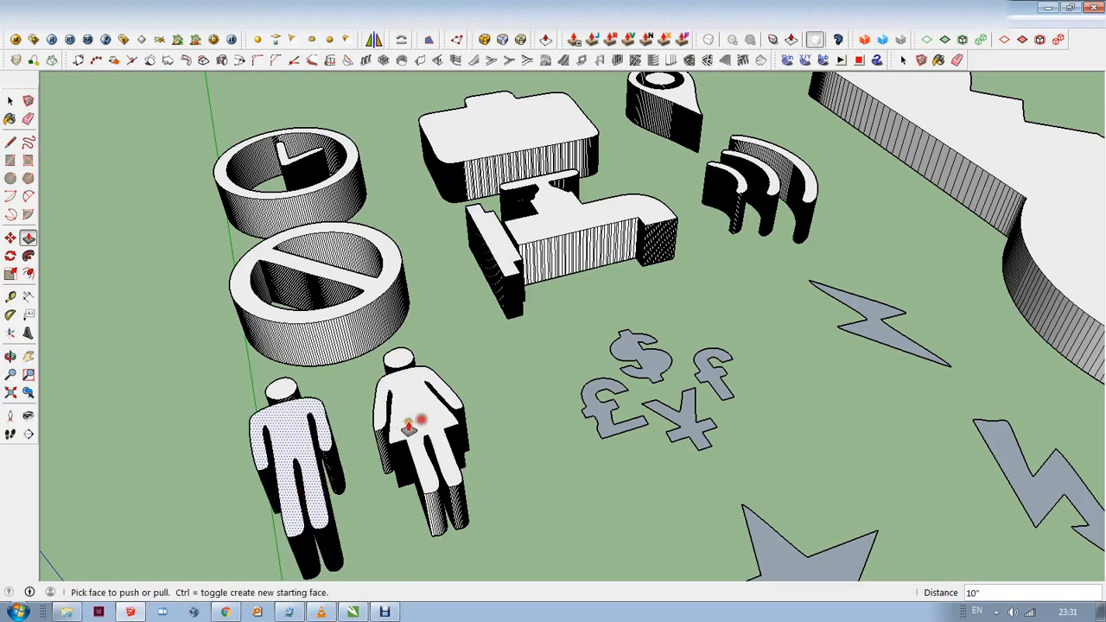
Extrude the heart icon upward to the same height as the key's top face
scroll(292, 359, down, 2)
scroll(293, 361, down, 1)
click(401, 537)
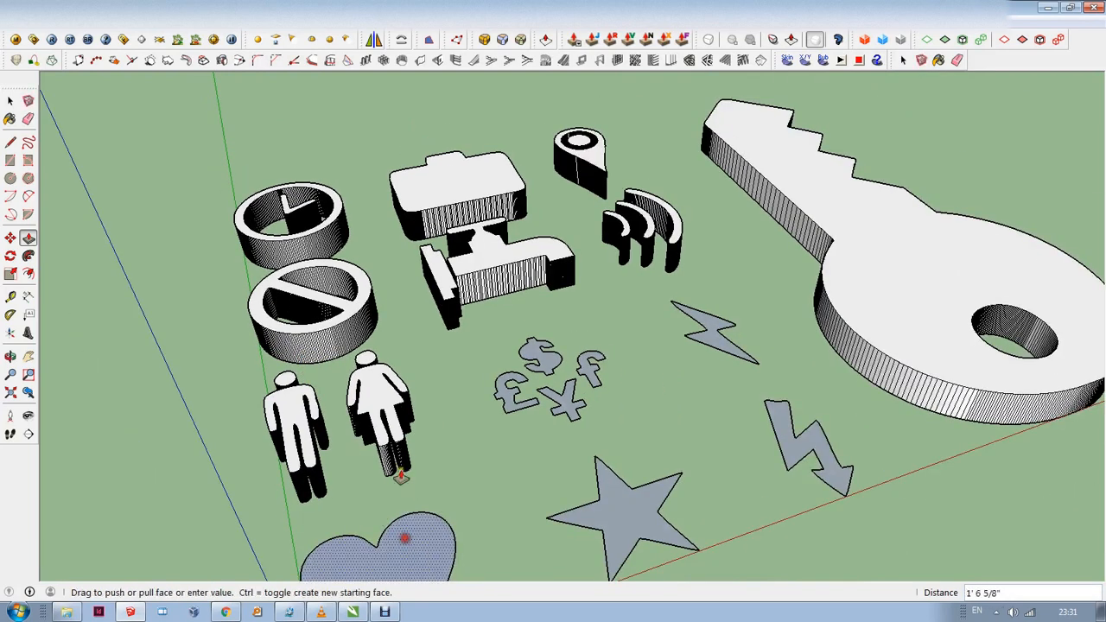
click(880, 344)
Extrude the dollar, florin, yen and pound symbols 10" upward to match the key's height
click(540, 353)
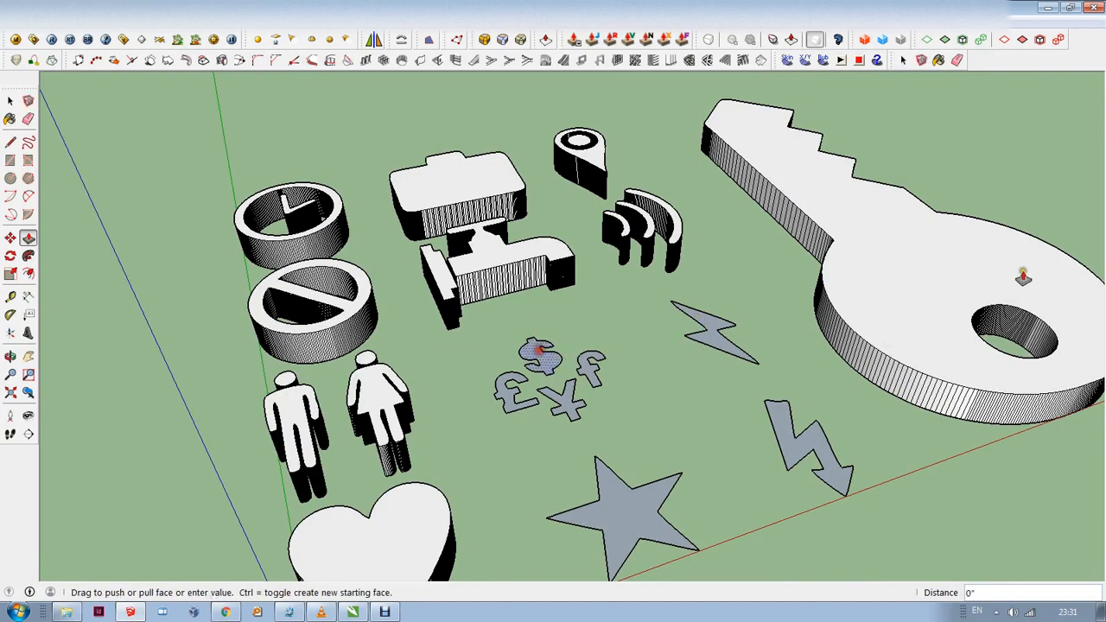
click(886, 294)
click(591, 367)
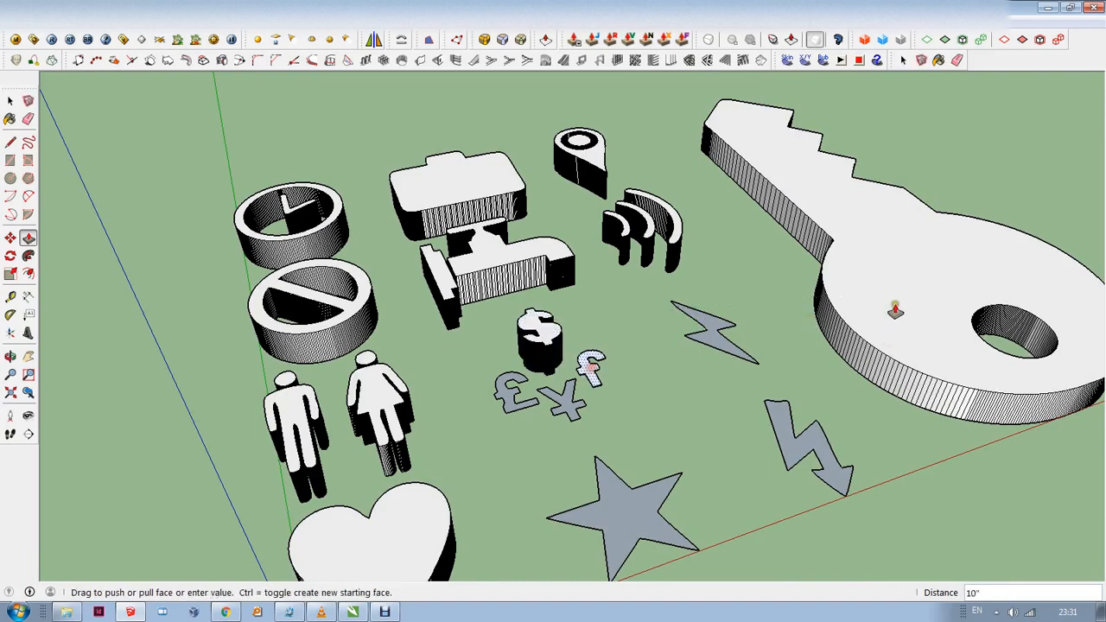
click(897, 307)
click(566, 399)
click(913, 326)
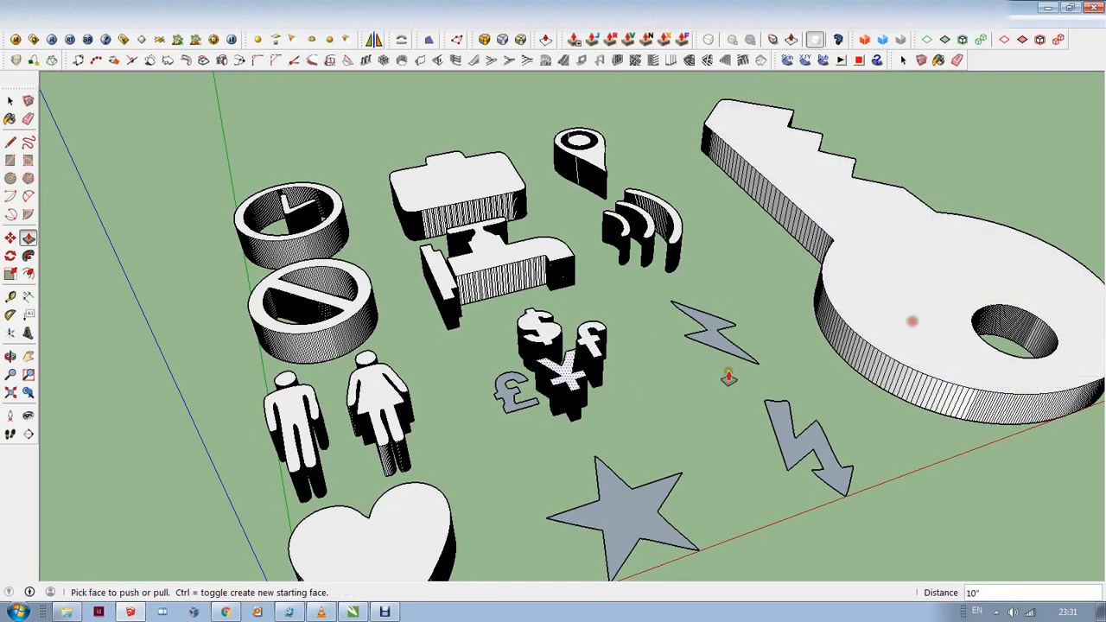
click(512, 399)
click(904, 293)
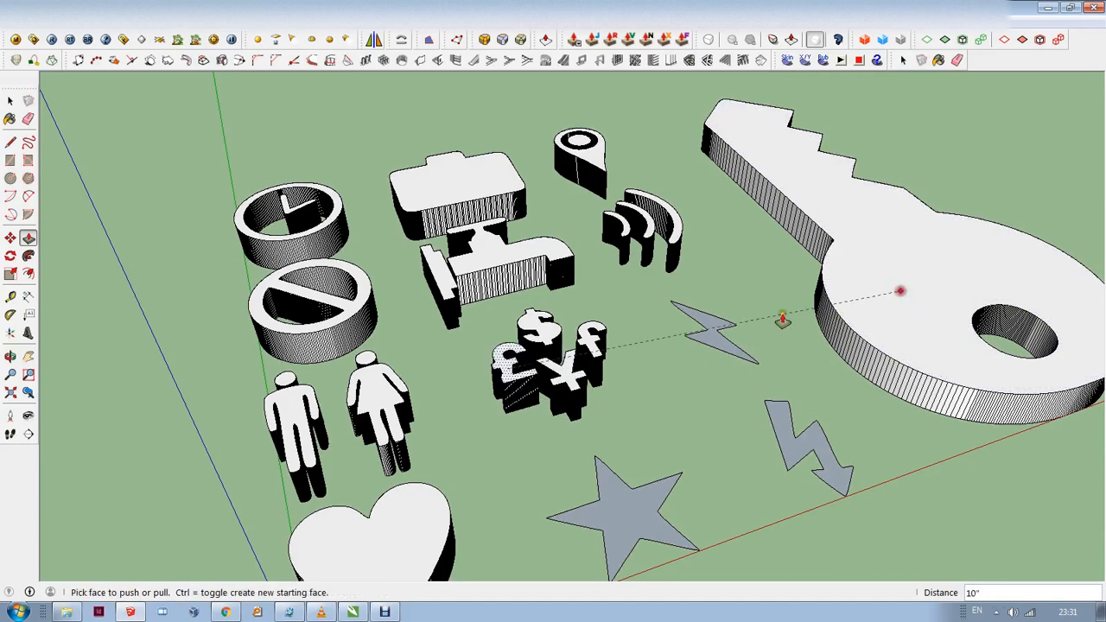
Extrude the lightning bolt, the zigzag arrow and the star 10" upward to match the other icons
click(717, 328)
click(873, 316)
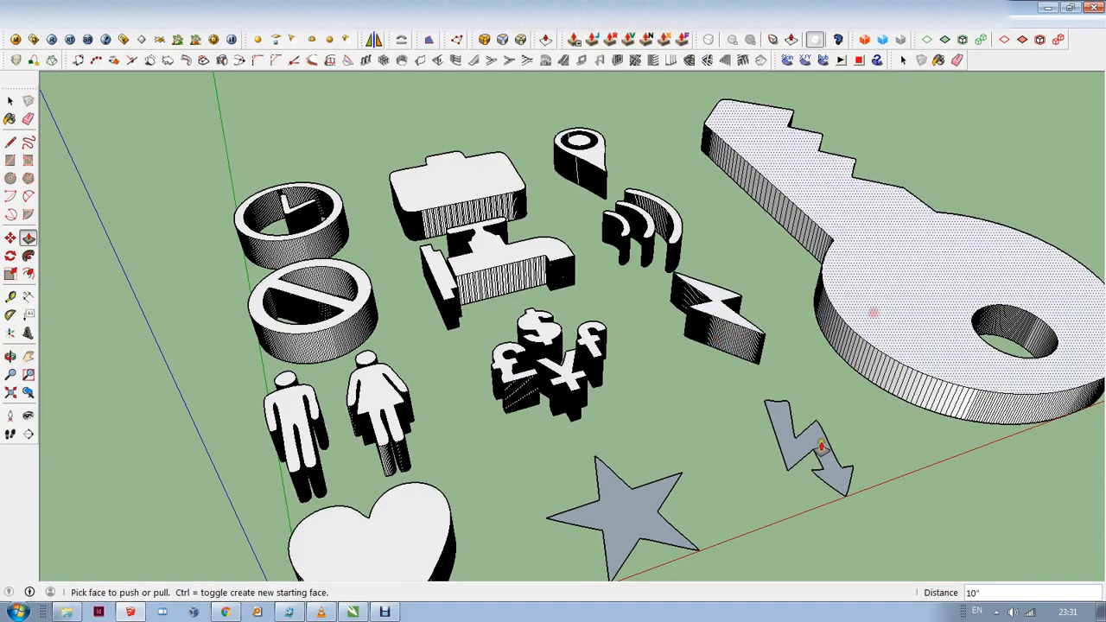
click(808, 441)
click(918, 354)
click(679, 510)
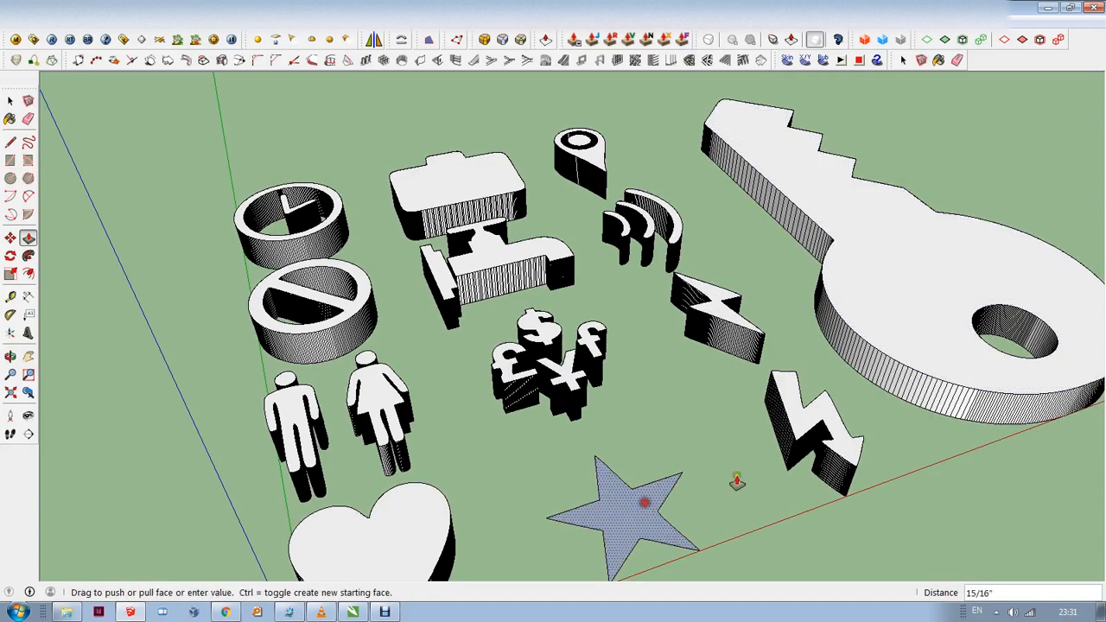
click(815, 424)
Inspect the complete set of extruded icons from several angles and distances
scroll(637, 373, down, 3)
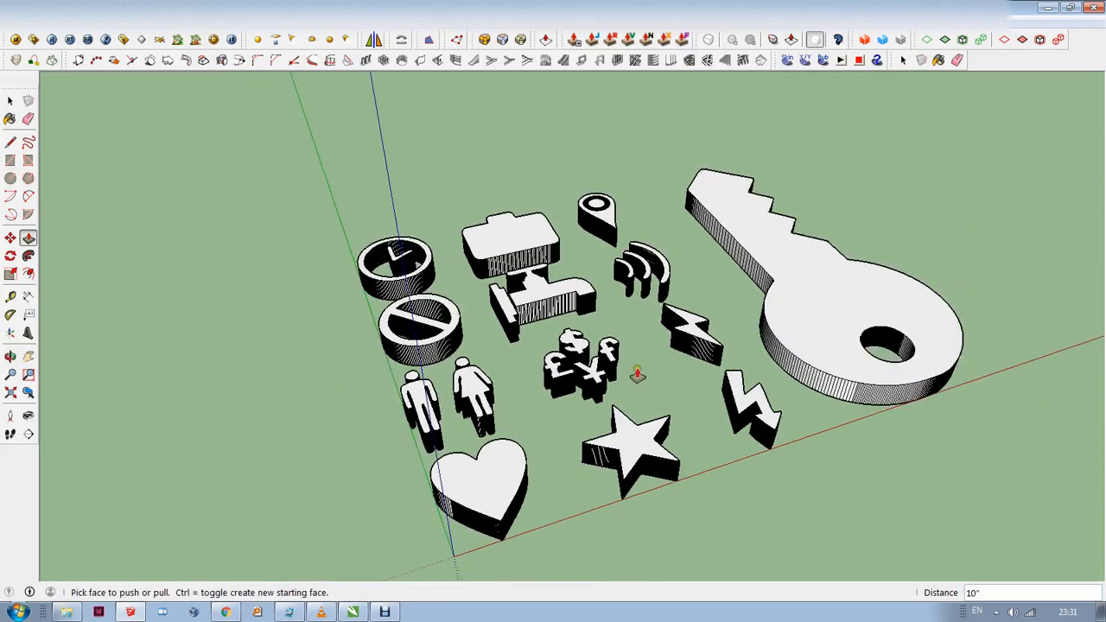
scroll(637, 373, down, 2)
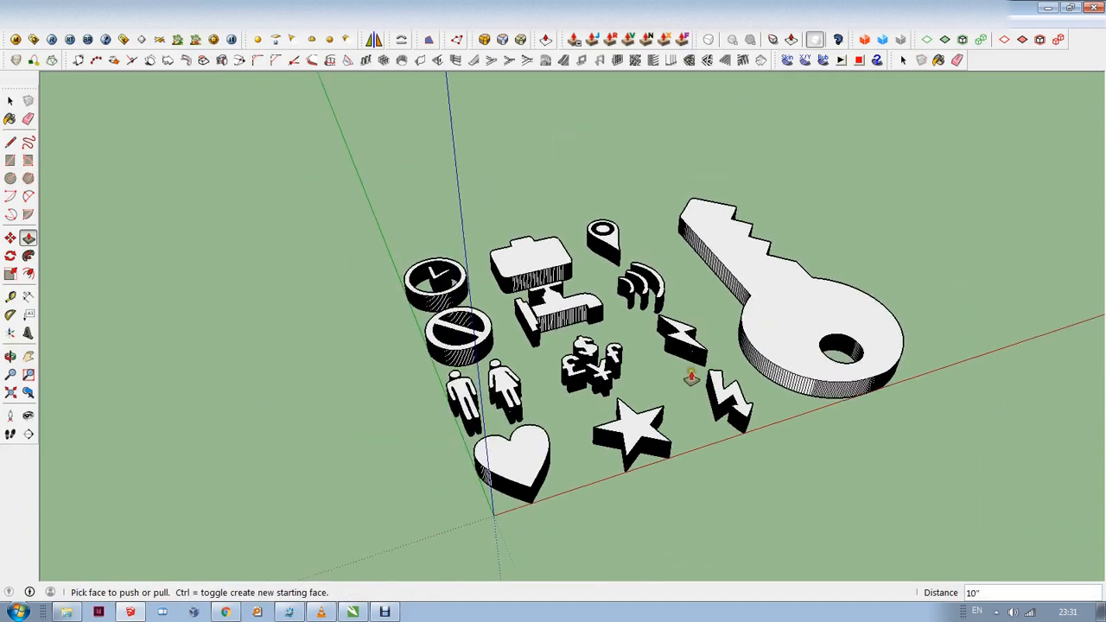
middle_drag(689, 375, 596, 451)
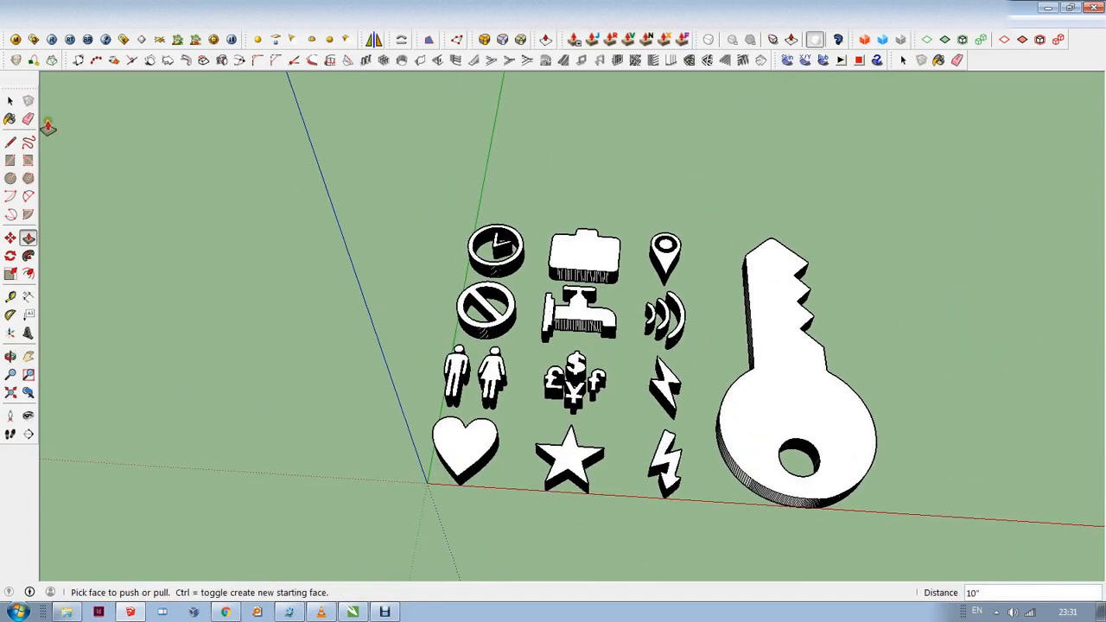
click(11, 100)
scroll(403, 291, down, 2)
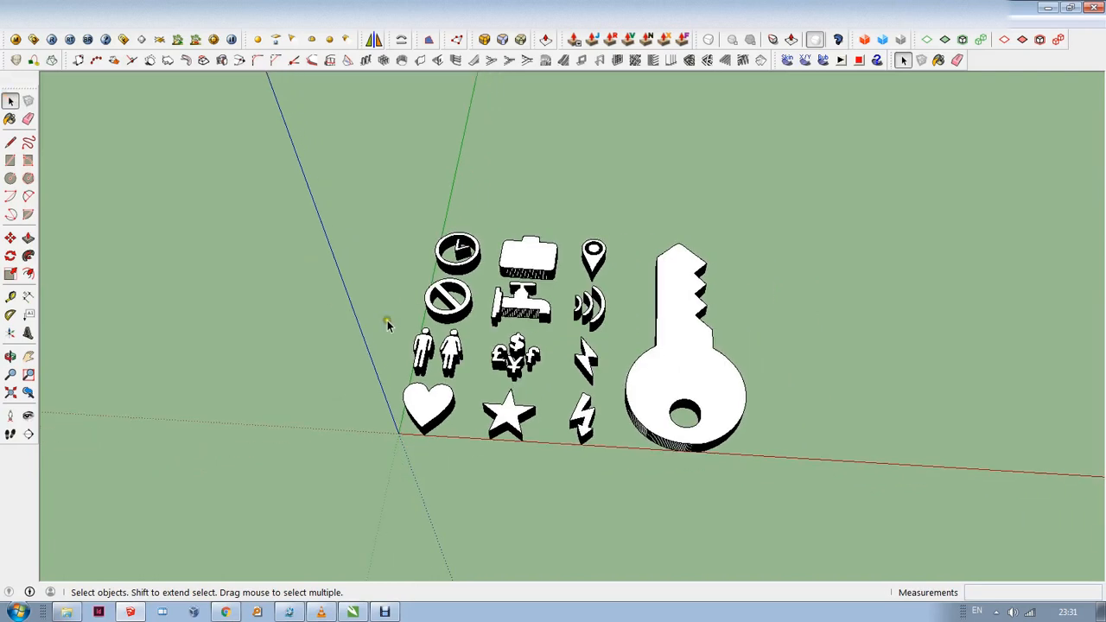
scroll(536, 356, up, 3)
middle_drag(536, 356, 594, 467)
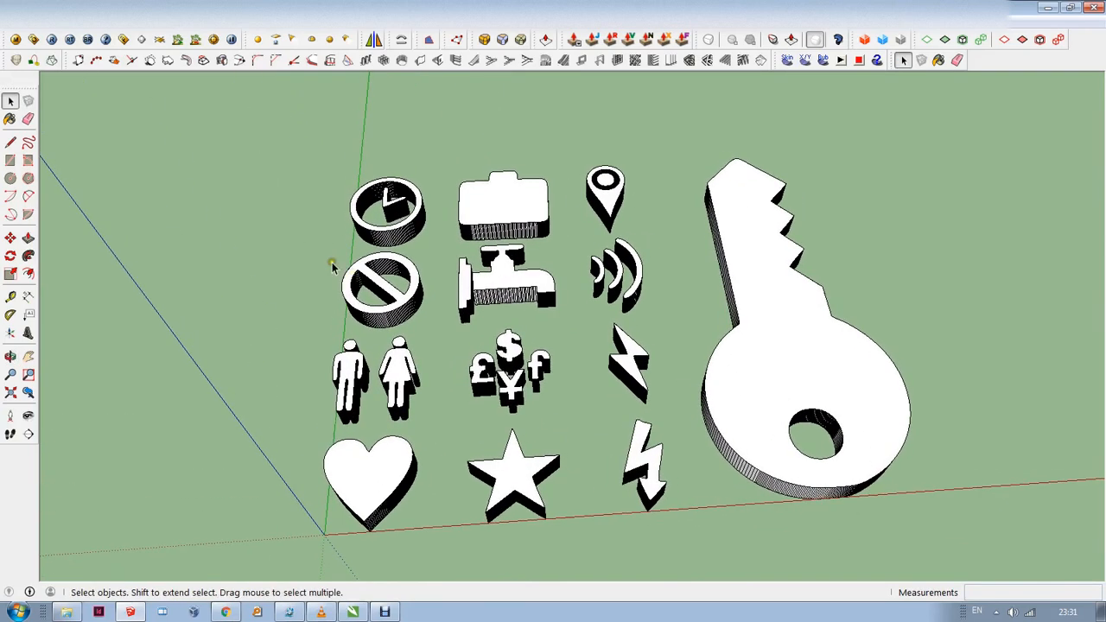
scroll(301, 254, down, 2)
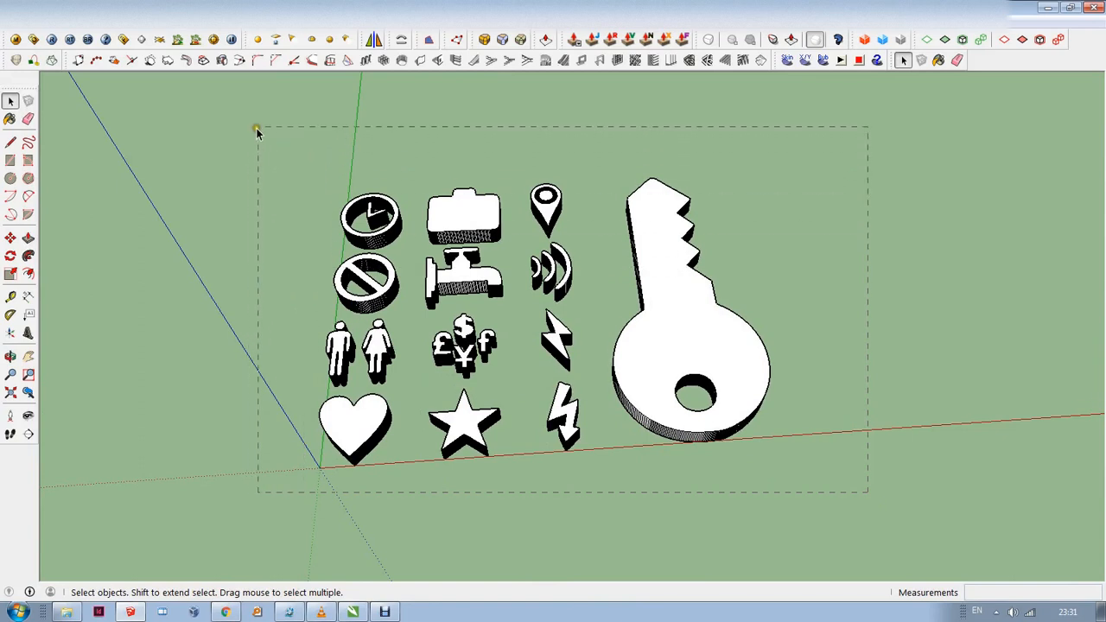
Select all the icons and paint them with the Wood Cherry Original material from the Wood collection
drag(257, 133, 256, 133)
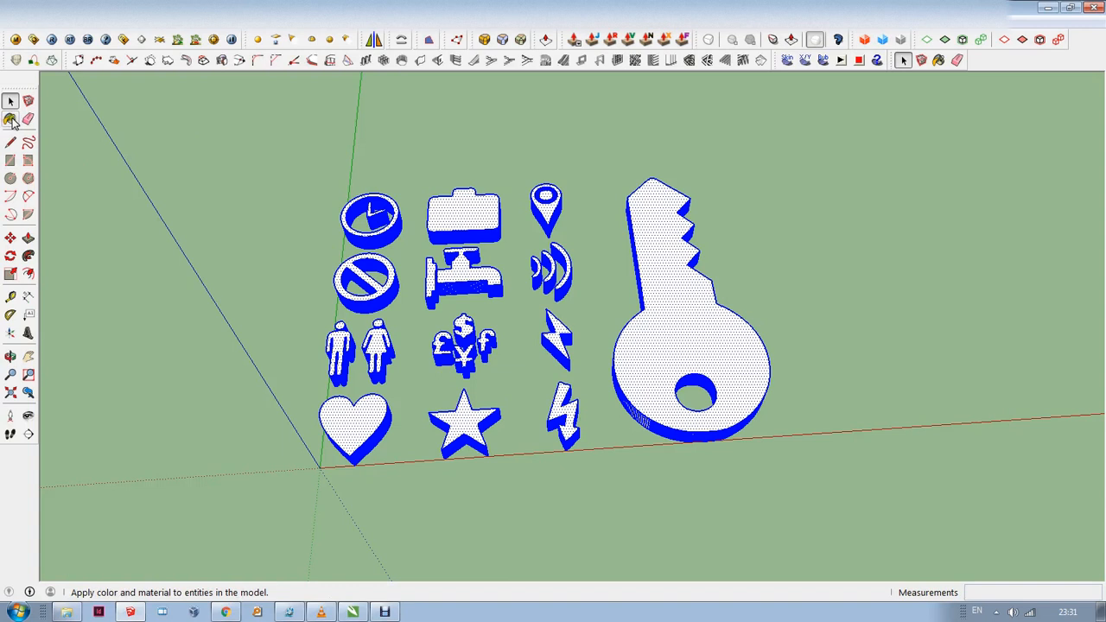
click(10, 119)
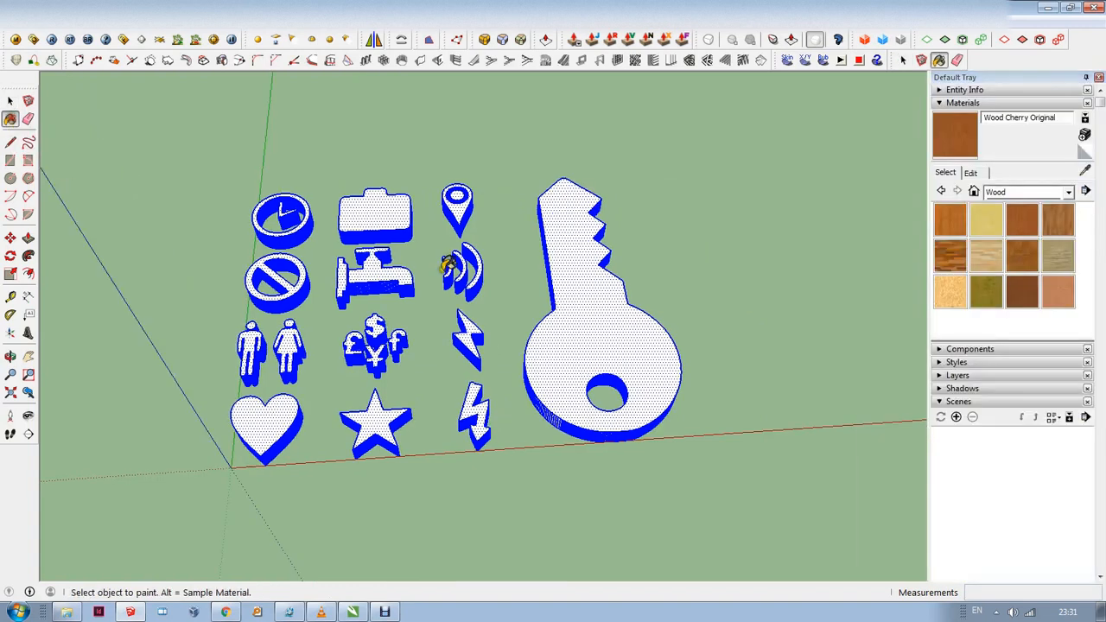
click(1025, 193)
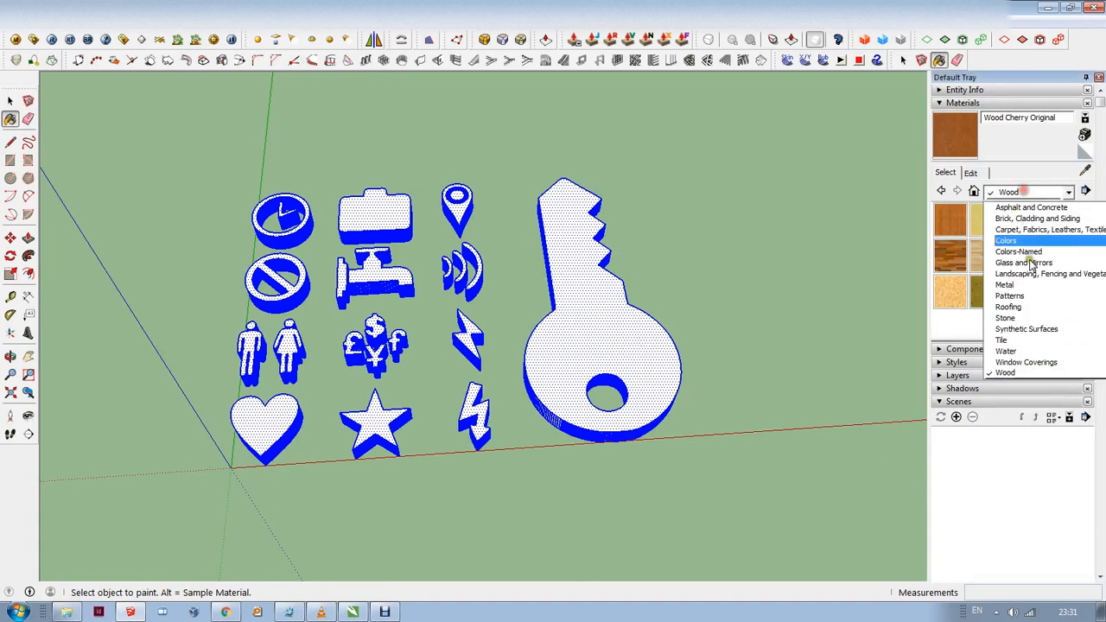
click(1026, 375)
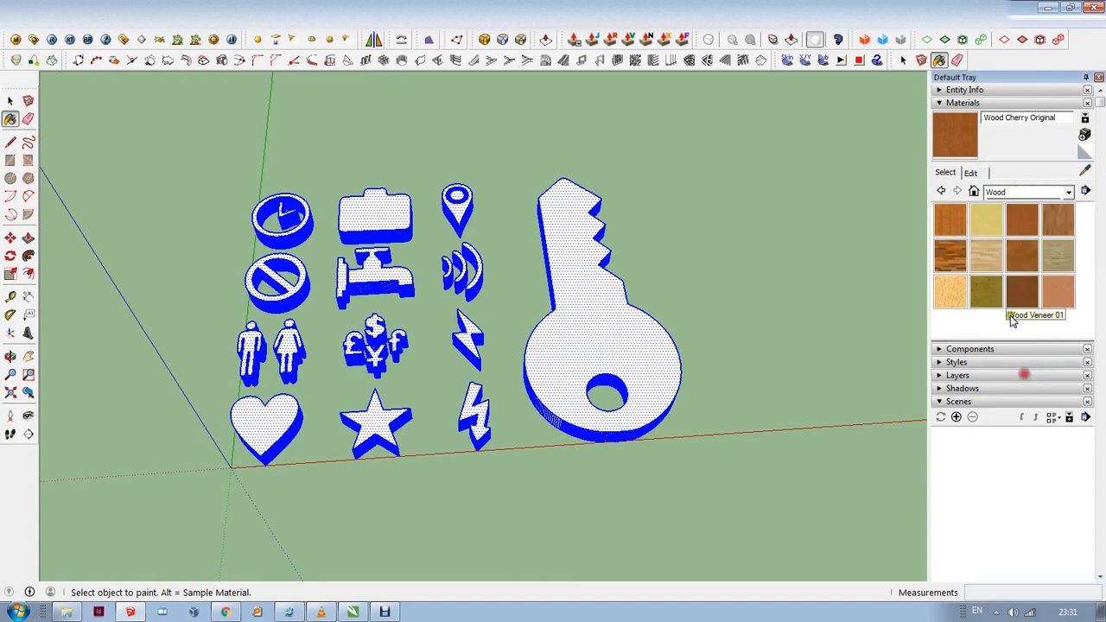
click(1026, 223)
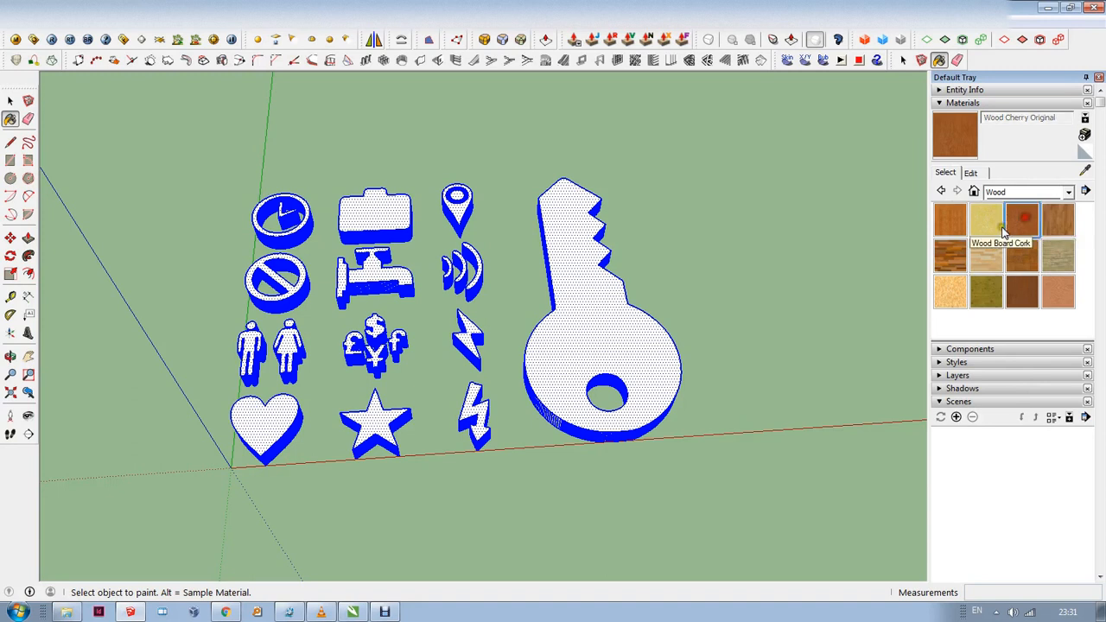
click(584, 313)
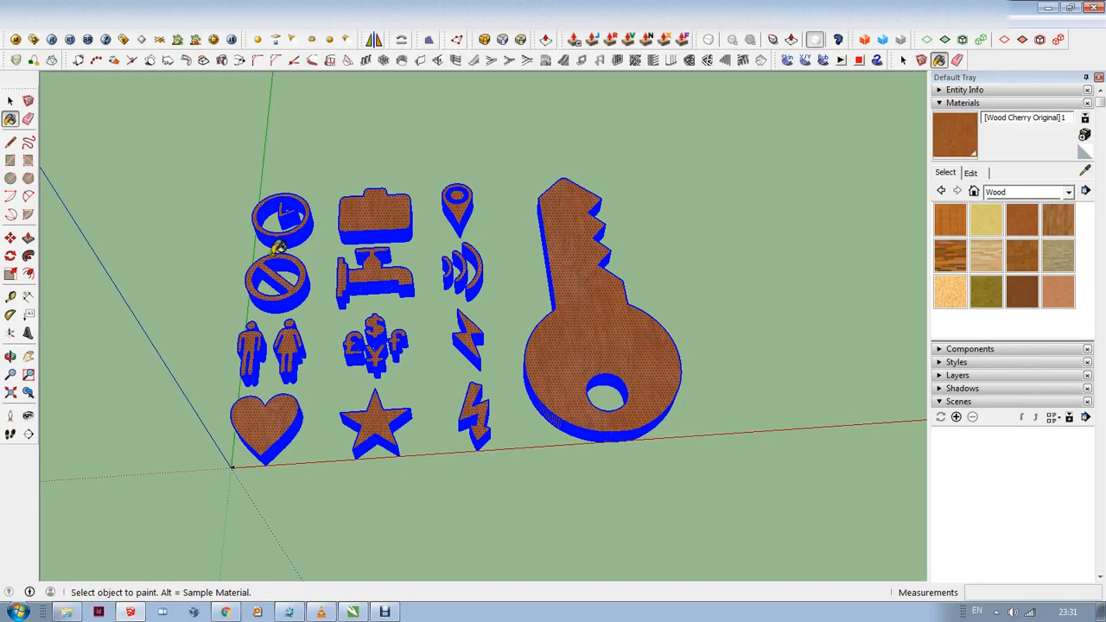
click(10, 101)
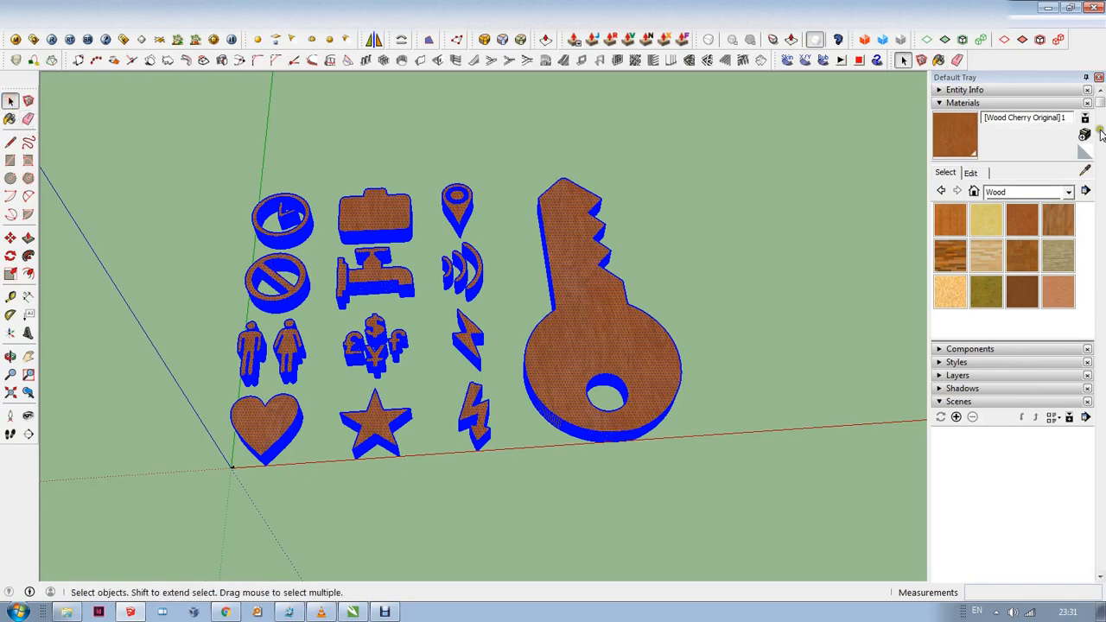
click(1100, 78)
Draw a ground rectangle about 19' 7 7/8" by 14' 11 9/16" around all the icons and offset its outline inward about 4 5/8"
middle_drag(508, 305, 499, 374)
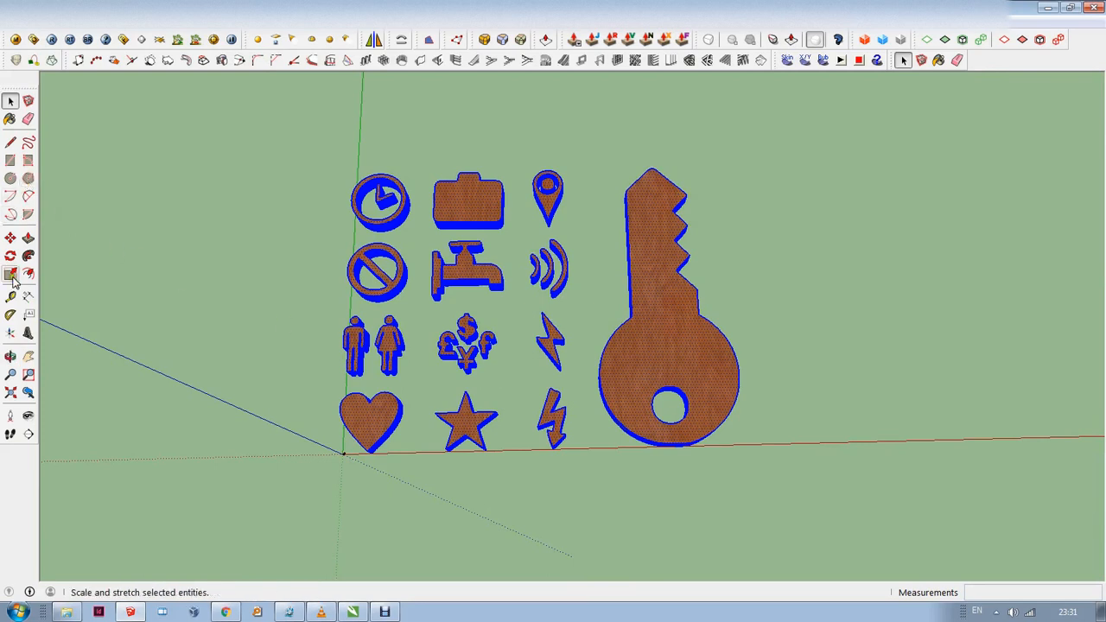
click(10, 160)
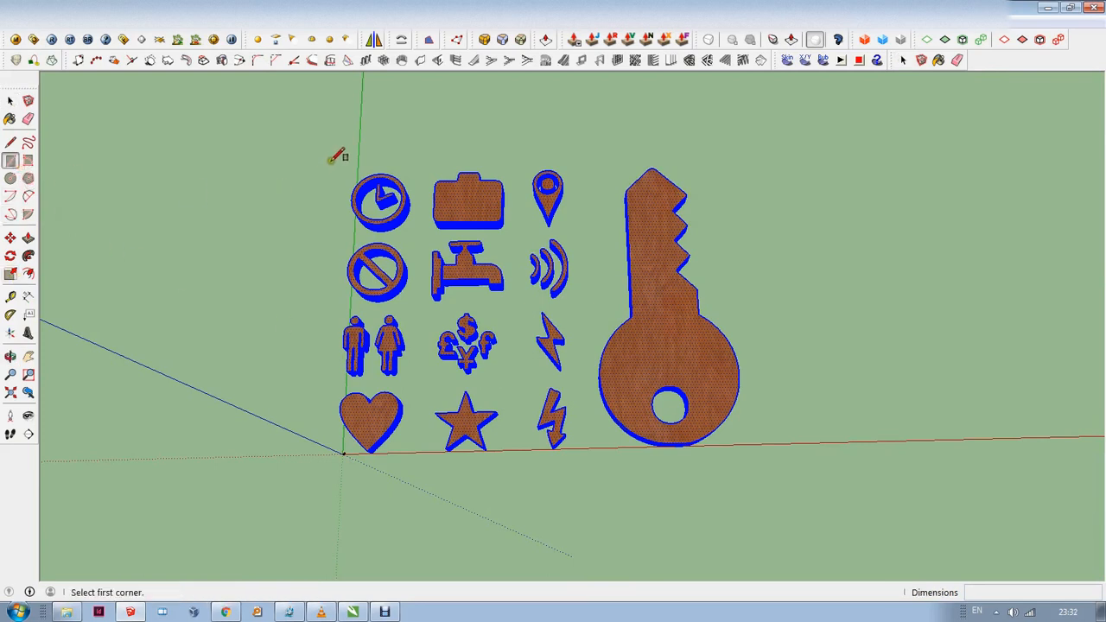
click(330, 161)
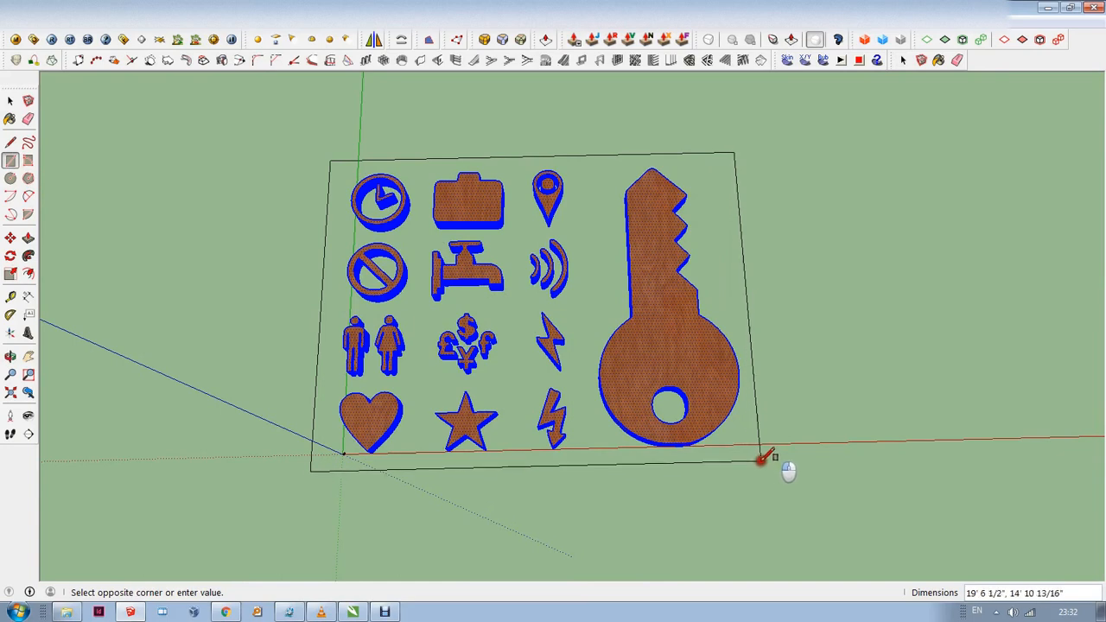
click(764, 459)
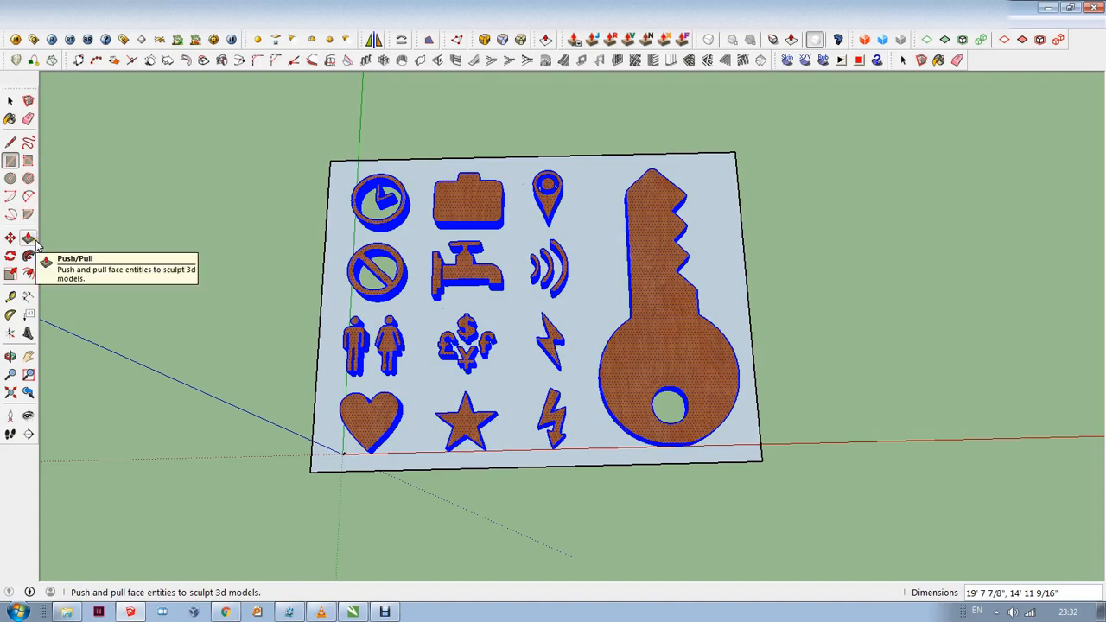
click(28, 275)
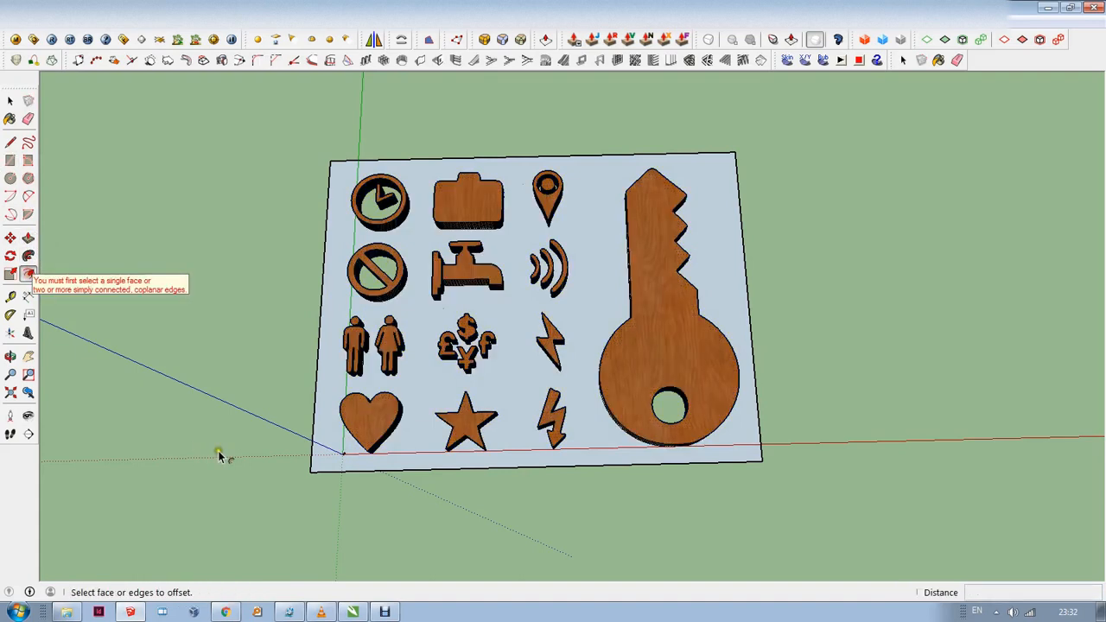
click(328, 471)
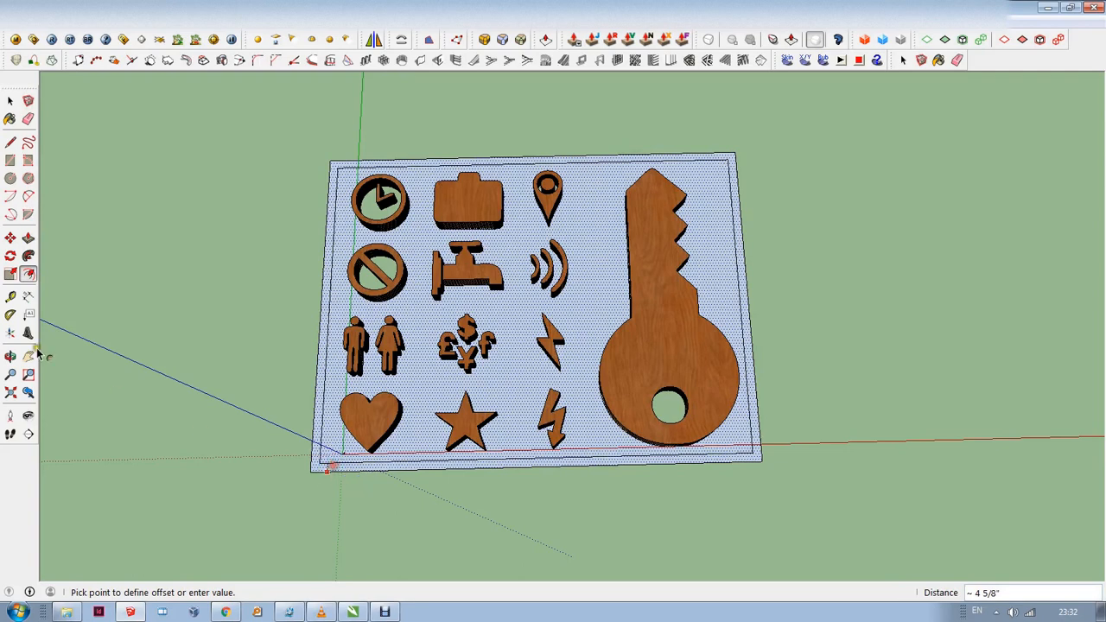
Push/Pull the border strip around the icons up about 9 3/8" to form a raised frame
click(28, 239)
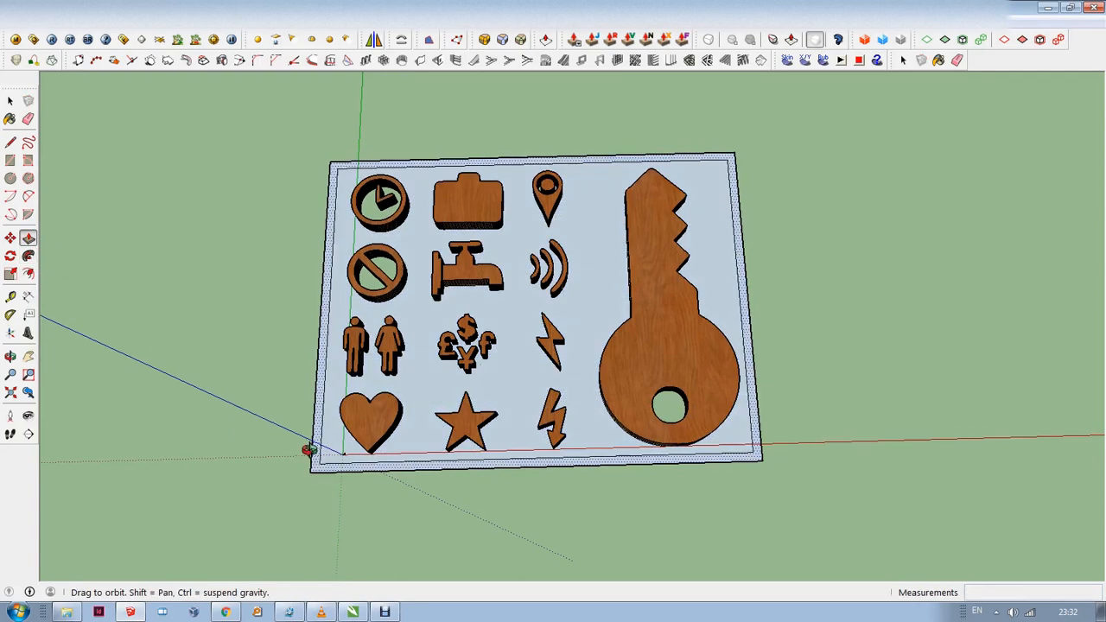
mouse_move(308, 450)
middle_down()
mouse_move(255, 323)
mouse_move(312, 429)
middle_up()
scroll(277, 408, up, 1)
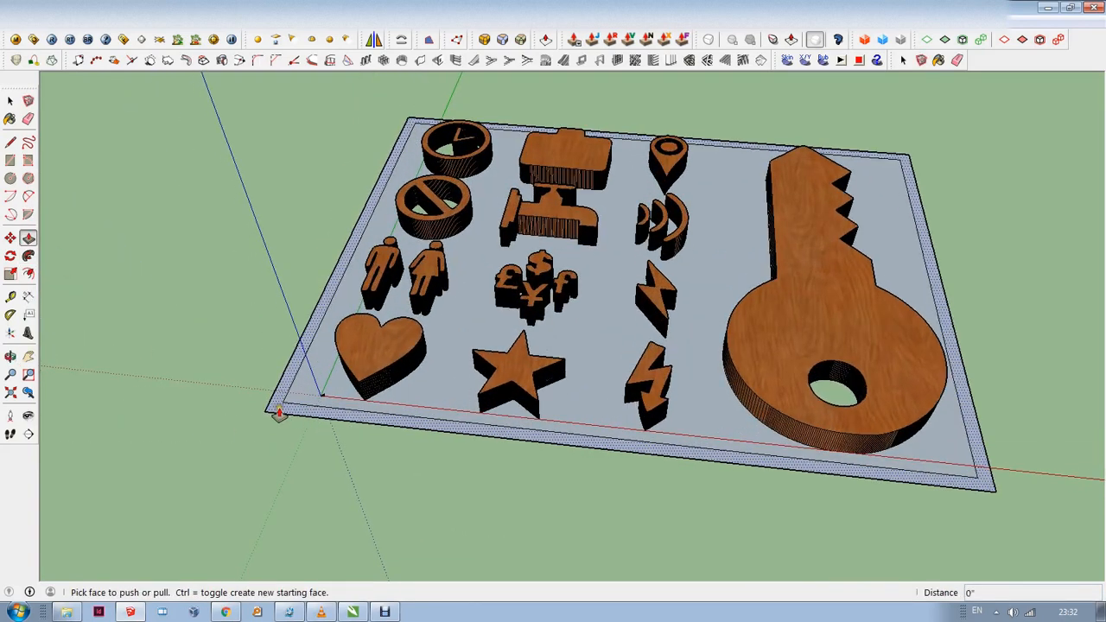
click(277, 413)
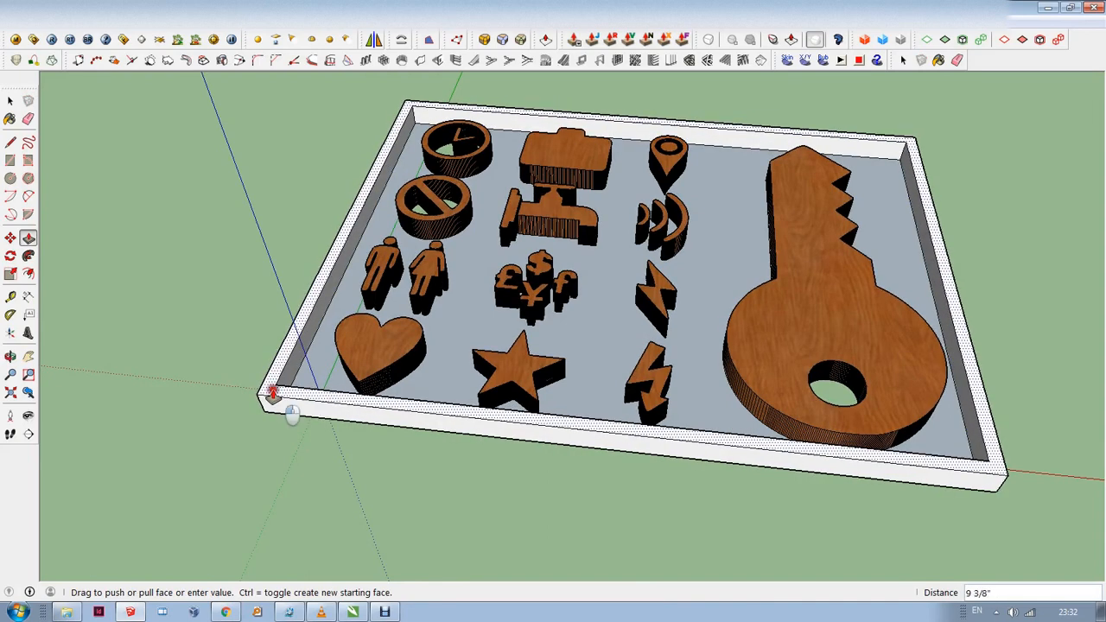
click(273, 395)
click(10, 101)
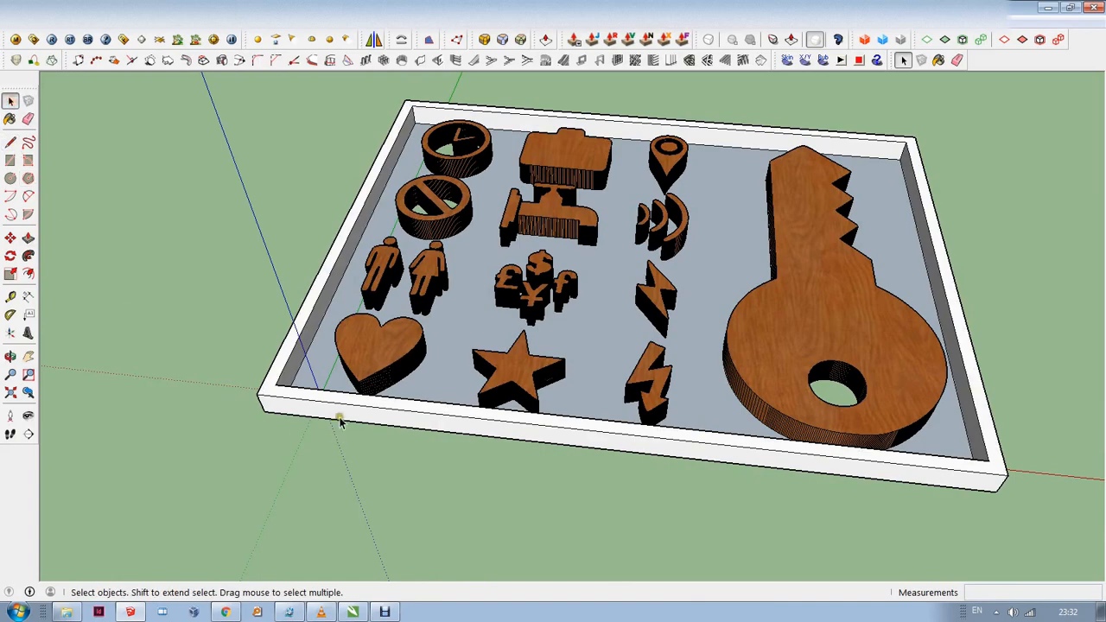
triple_click(328, 403)
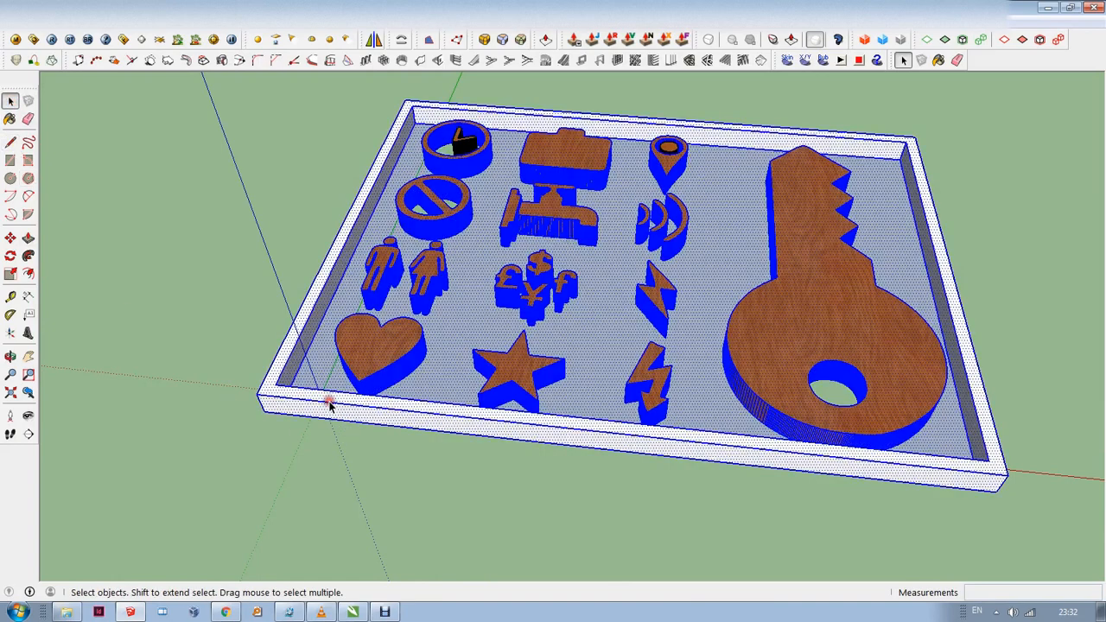
click(1037, 279)
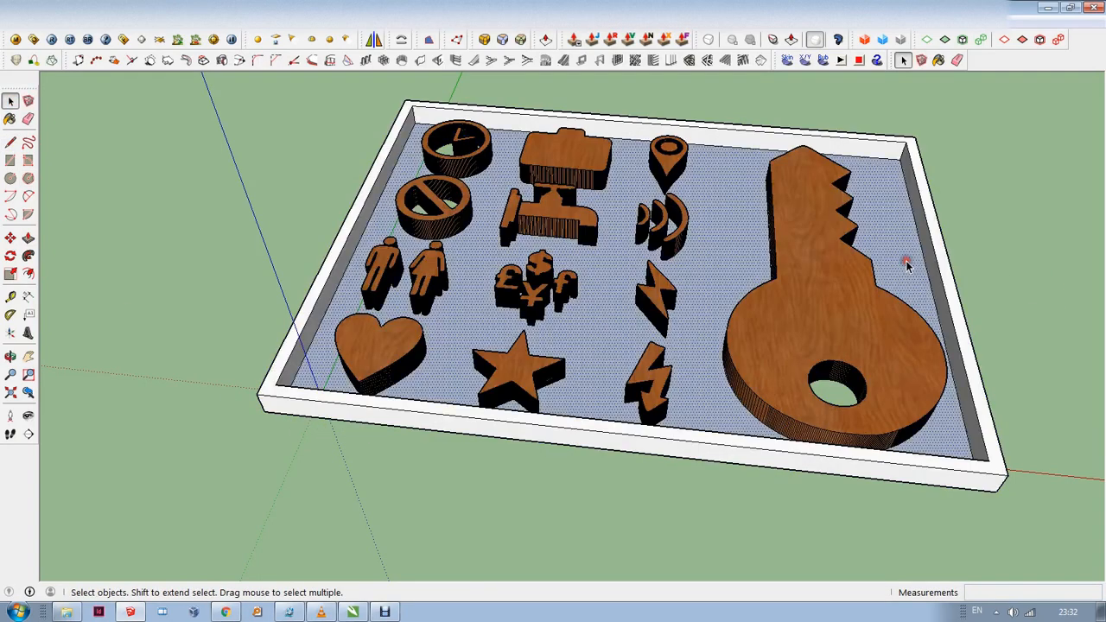
Set up a close, low-angle perspective view across the framed icons from the heart's corner for rendering
middle_drag(603, 185, 619, 125)
scroll(717, 113, up, 4)
middle_drag(694, 215, 832, 139)
scroll(826, 138, down, 2)
middle_drag(714, 267, 605, 302)
scroll(669, 309, up, 2)
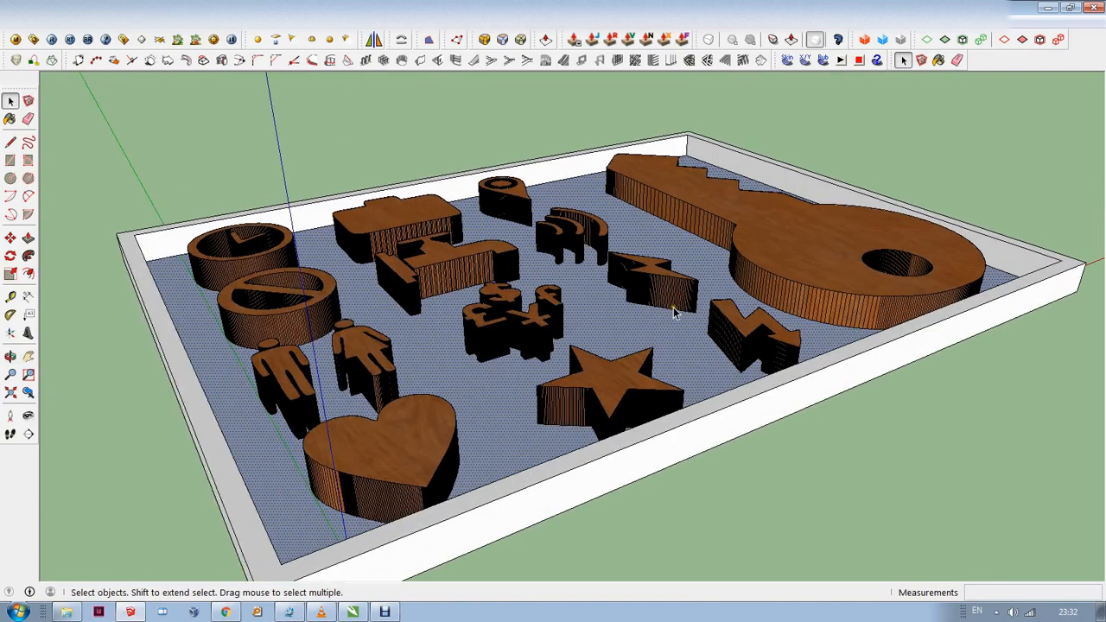
middle_drag(682, 320, 672, 314)
scroll(804, 320, up, 1)
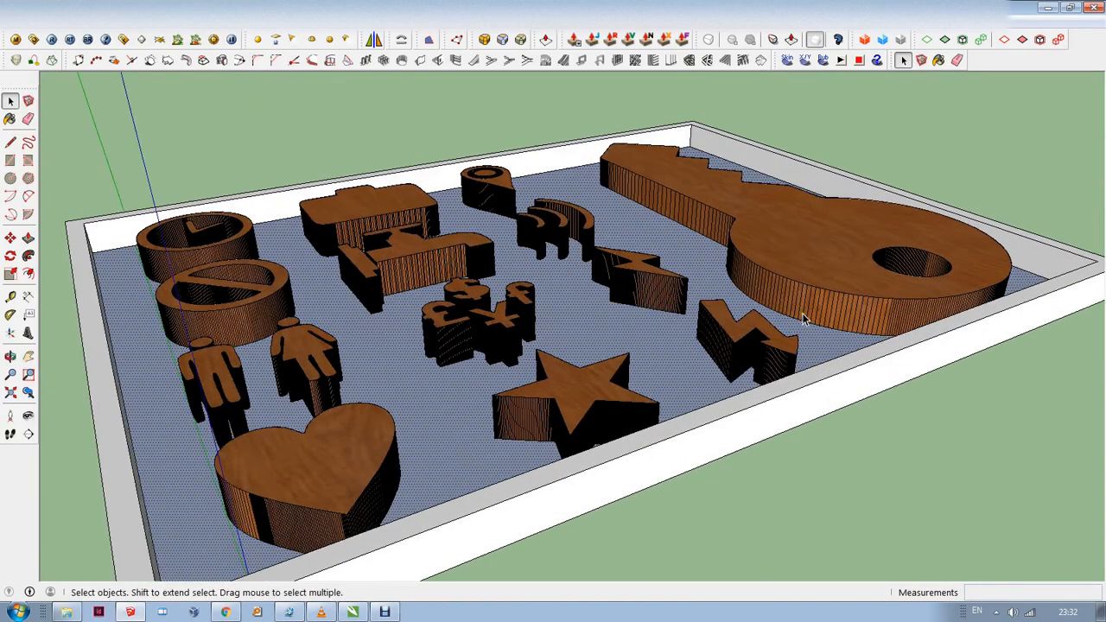
middle_drag(449, 335, 465, 365)
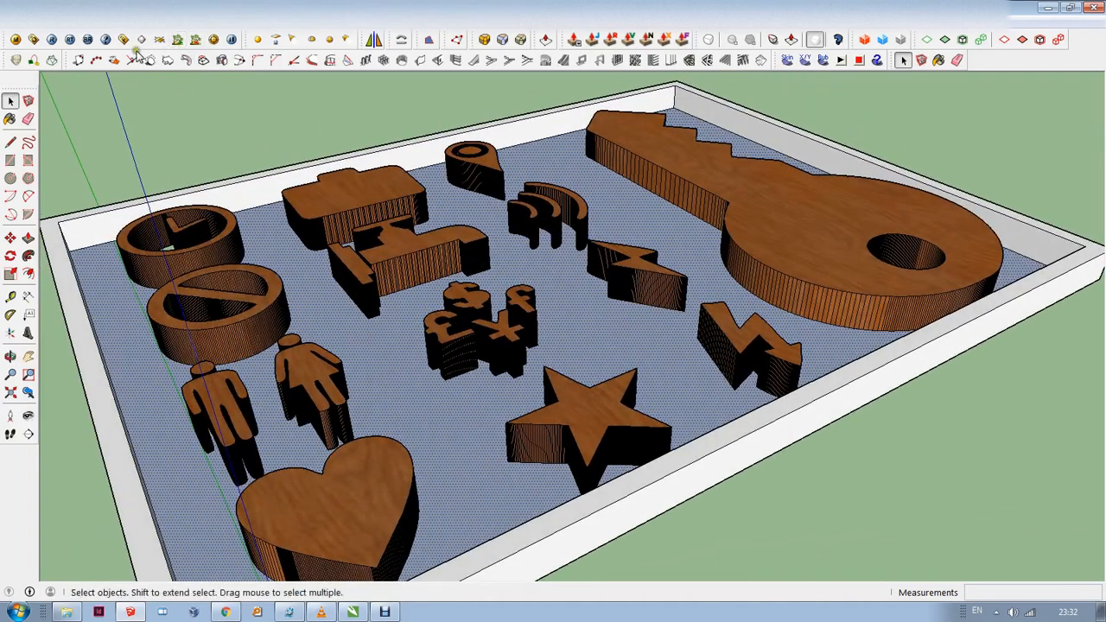
Load the V-Ray Exterior preset 01_Test_Quality with an output size of 1024 x 490
click(34, 40)
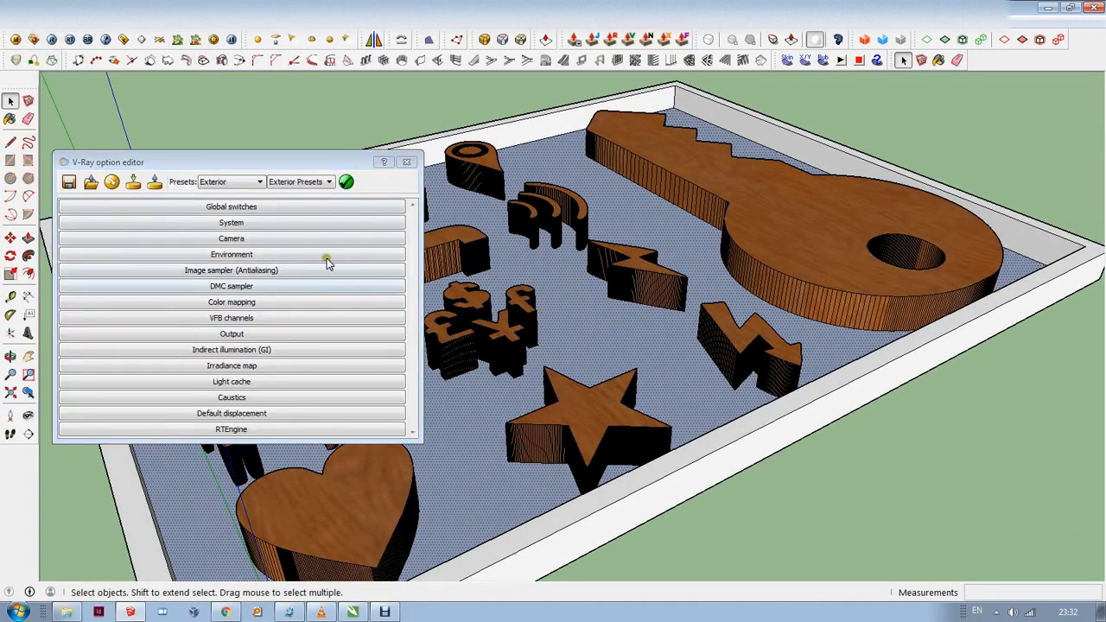
click(212, 182)
click(213, 211)
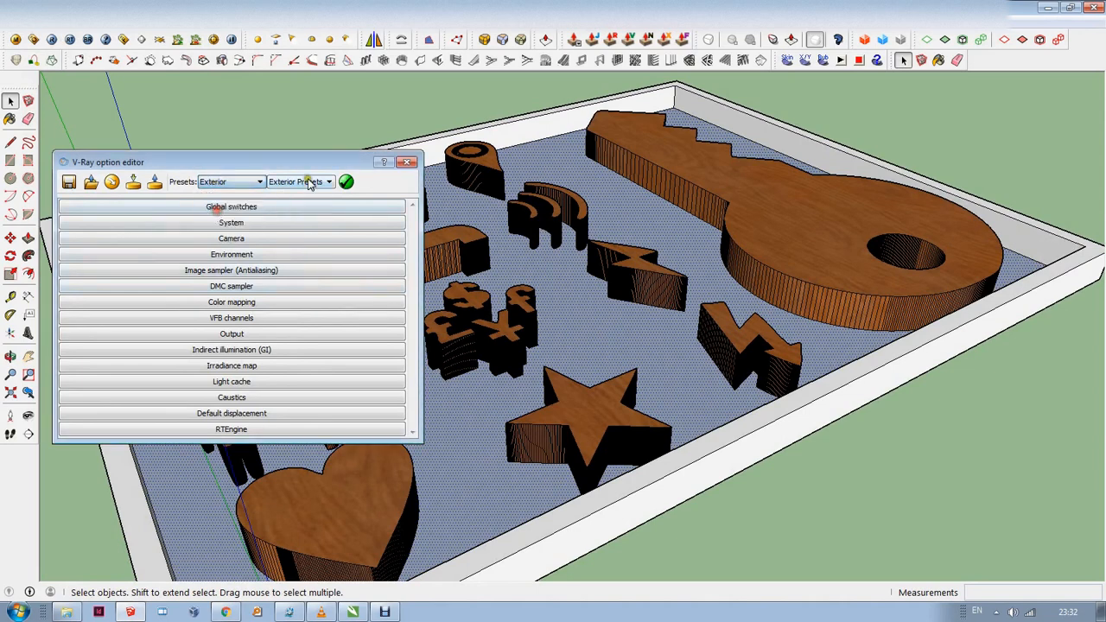
click(299, 182)
click(288, 202)
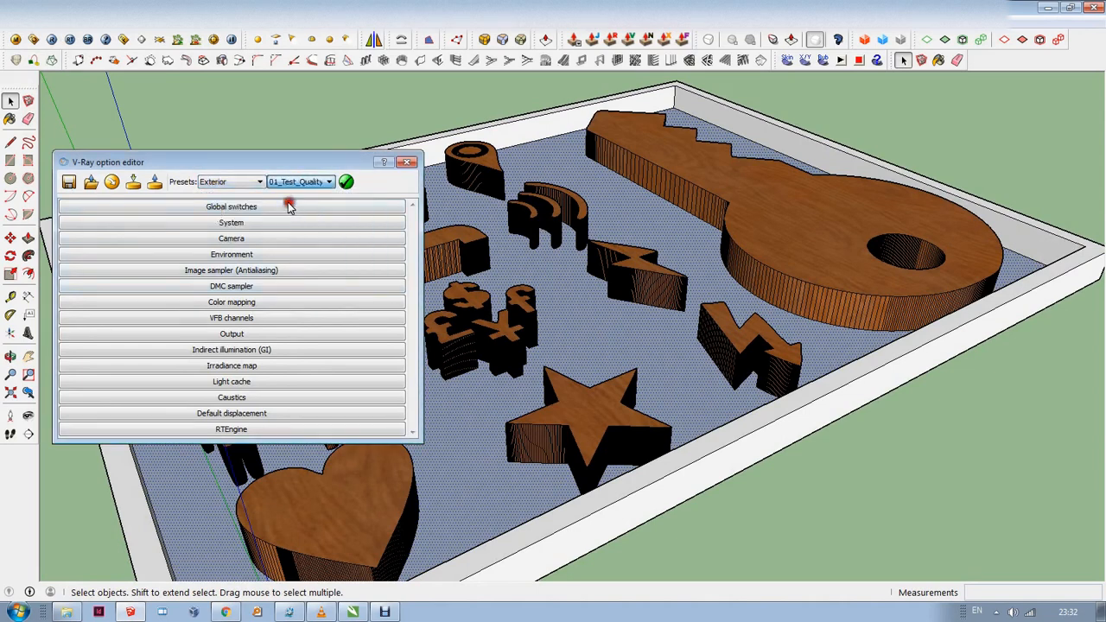
click(231, 335)
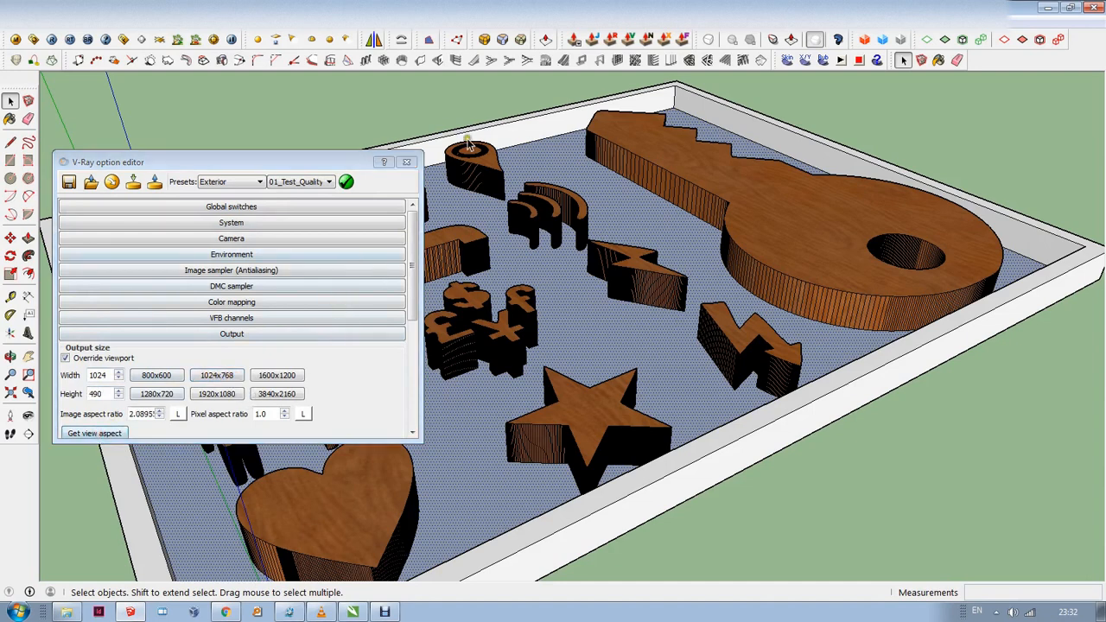
click(347, 183)
click(406, 162)
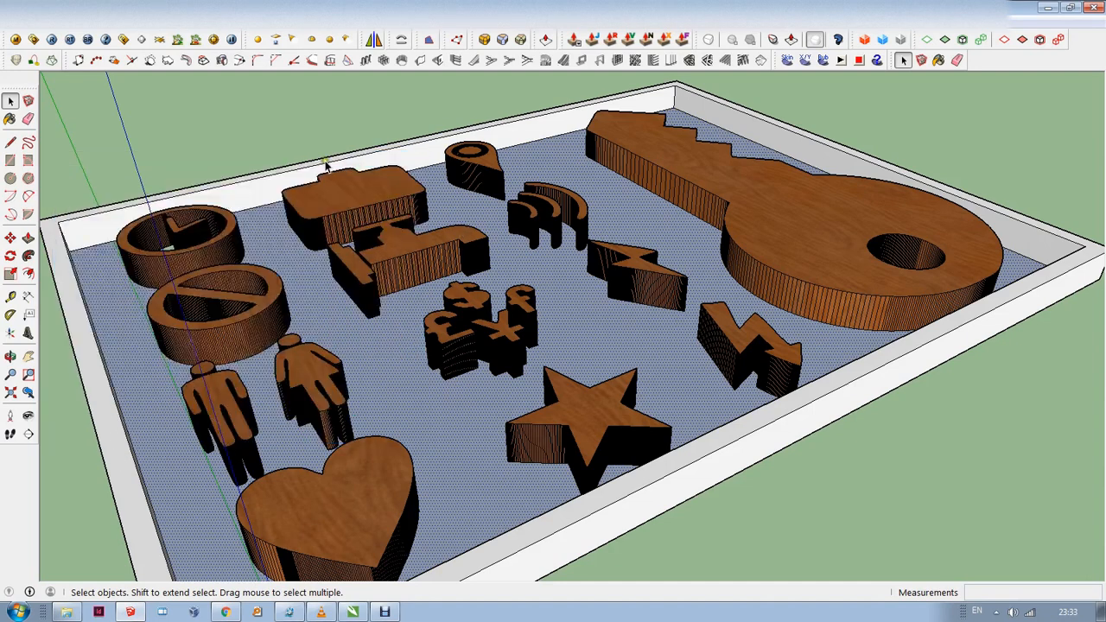
Render the scene with V-Ray, maximize the frame buffer and examine the rendered wooden icons up close
click(52, 39)
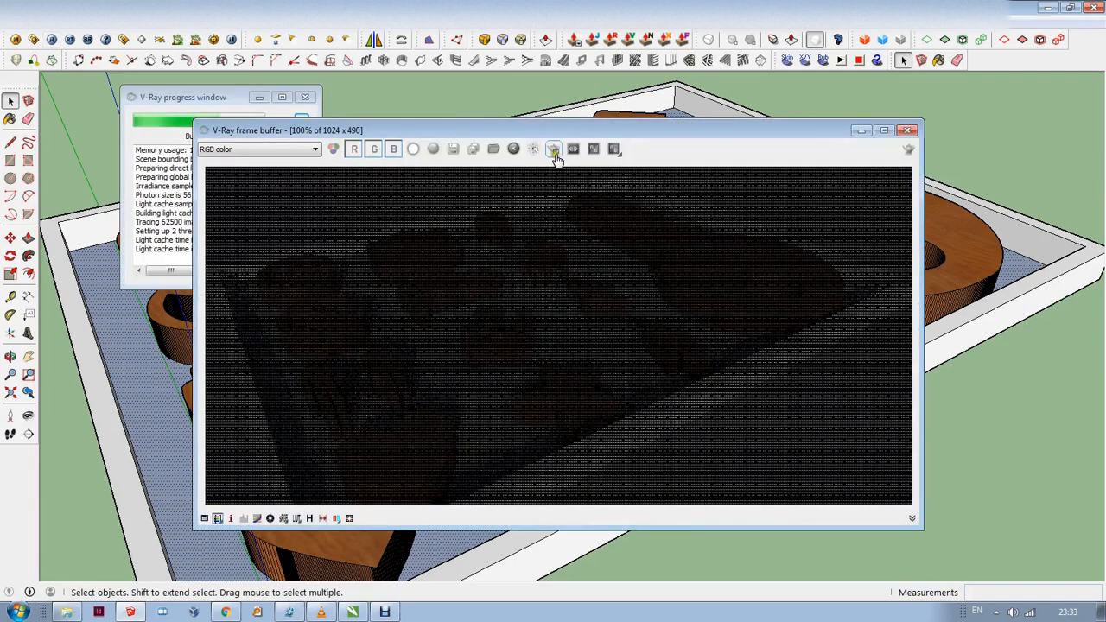
double_click(553, 131)
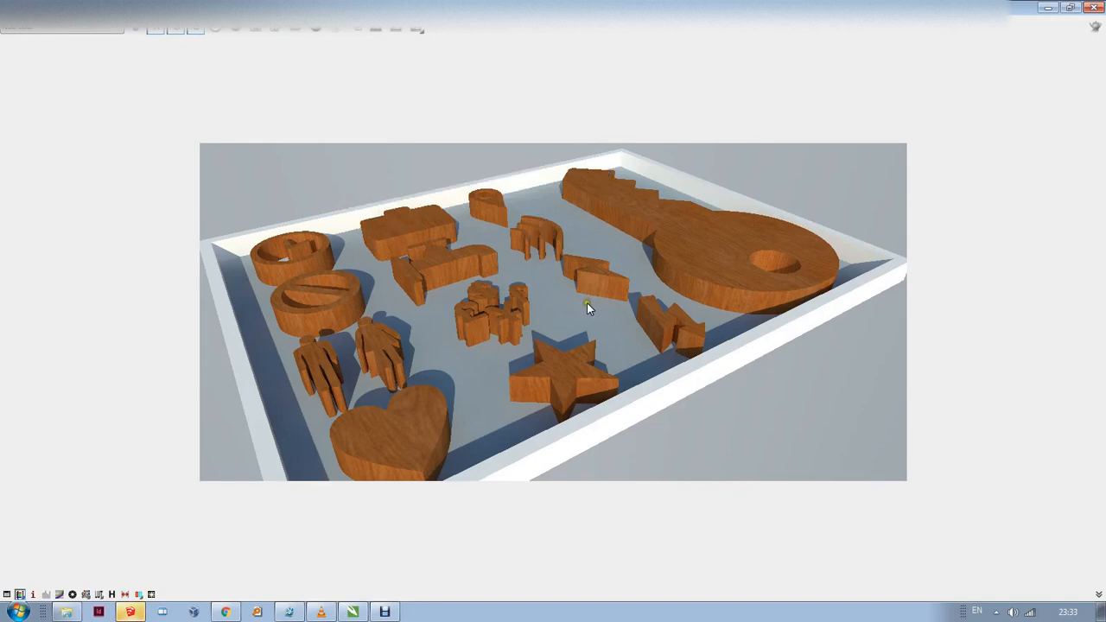
scroll(587, 309, up, 2)
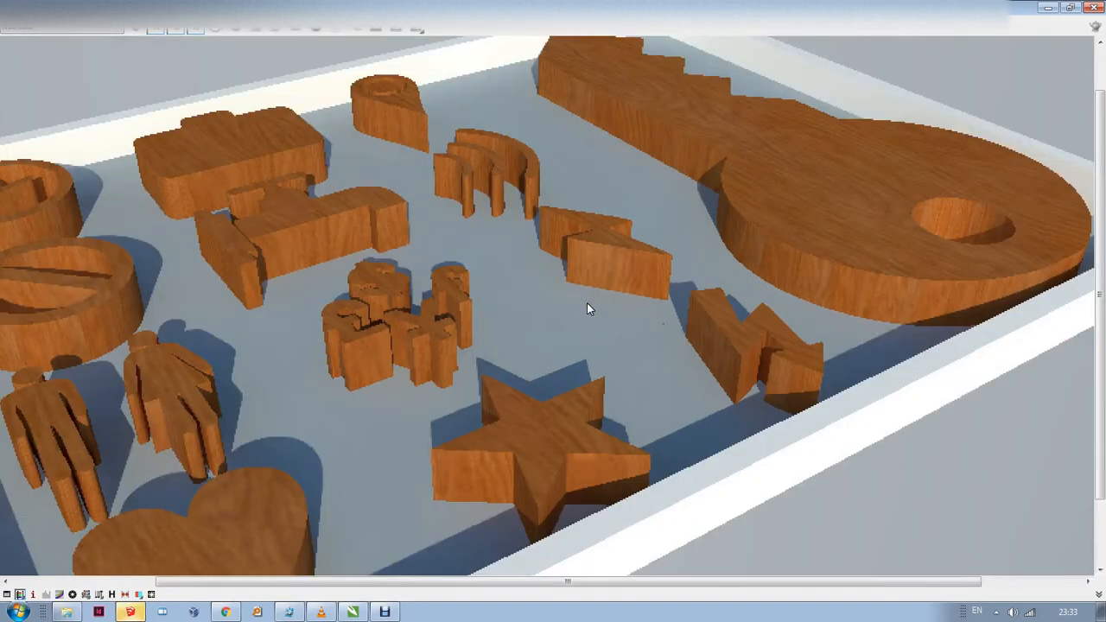